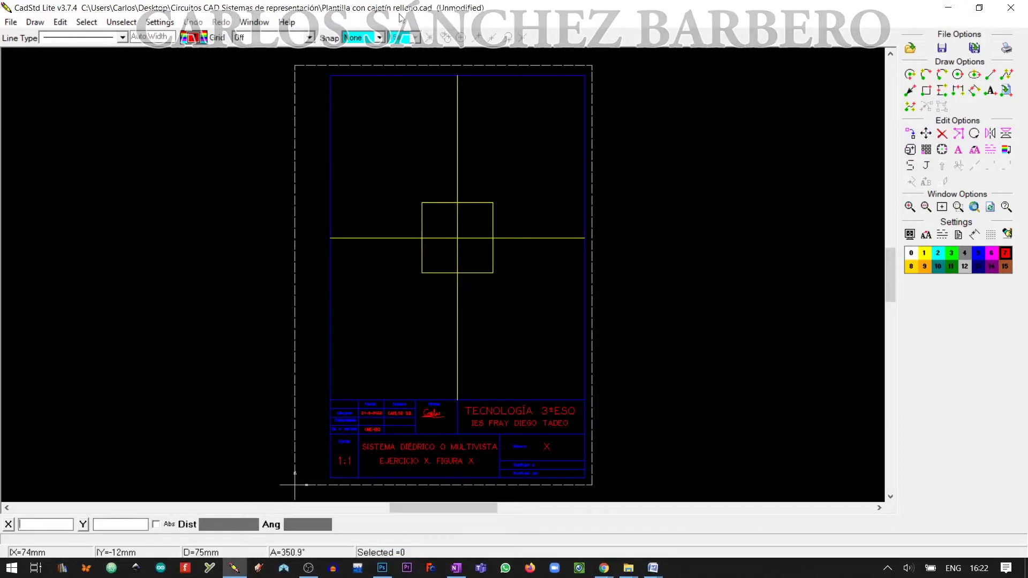
View the program's About information from the Help menu, then close it.
{"action": "left_click", "coordinate": [295, 24]}
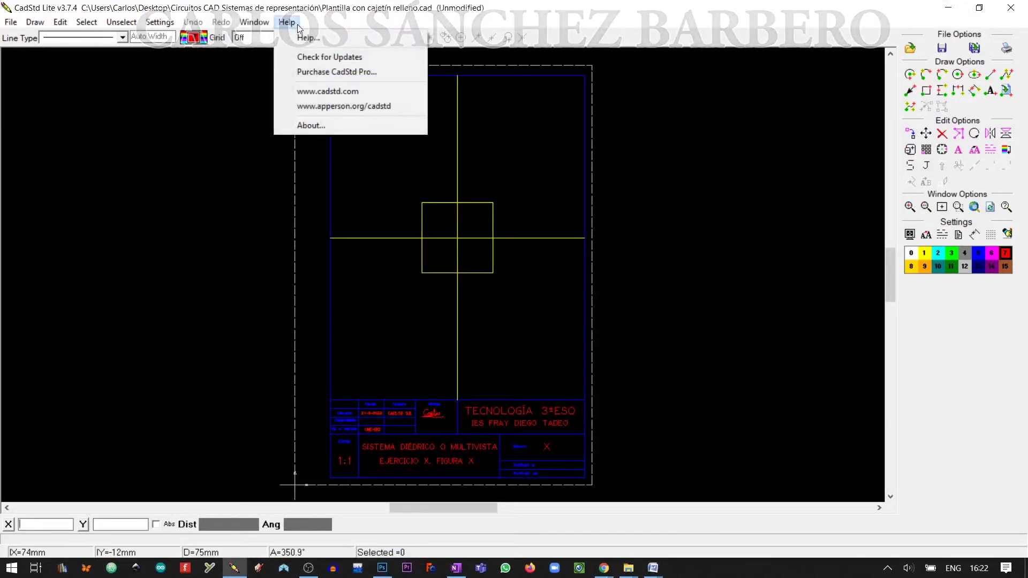
{"action": "left_click", "coordinate": [303, 126]}
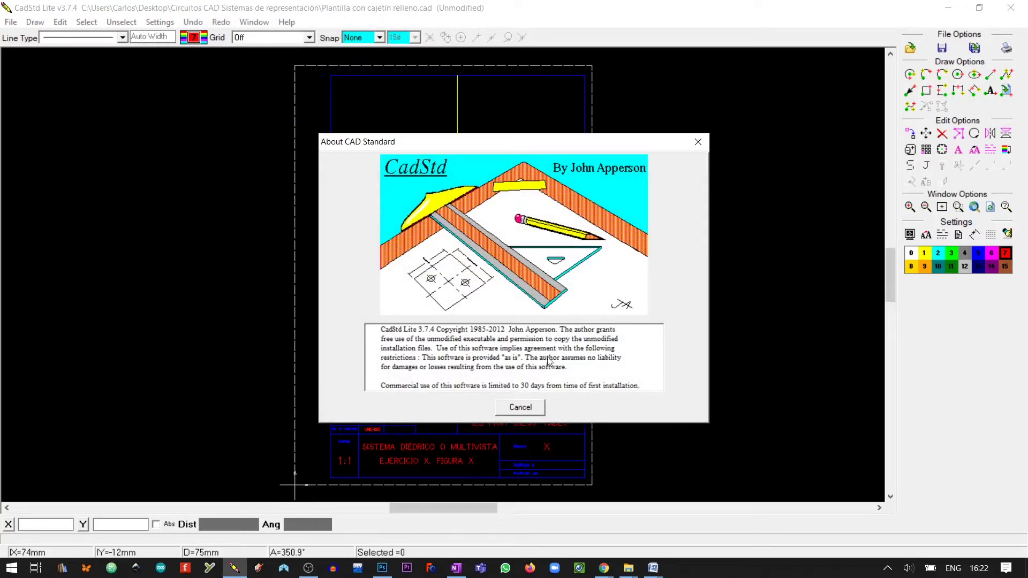
{"action": "left_click", "coordinate": [518, 409]}
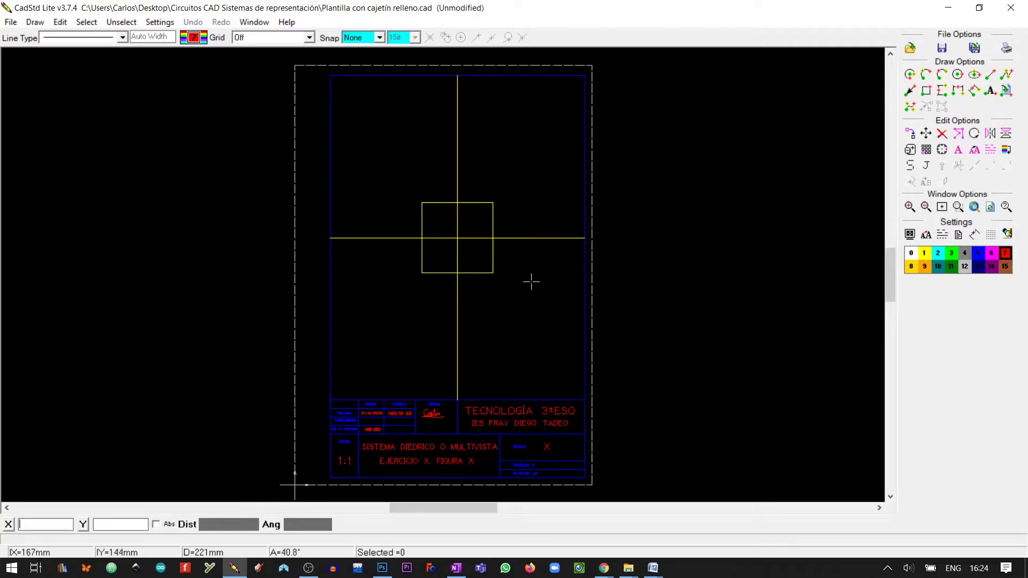
Choose a thicker solid line type and make cyan layer 2 the default layer.
{"action": "left_click", "coordinate": [122, 38]}
{"action": "left_click", "coordinate": [115, 50]}
{"action": "left_click", "coordinate": [190, 40]}
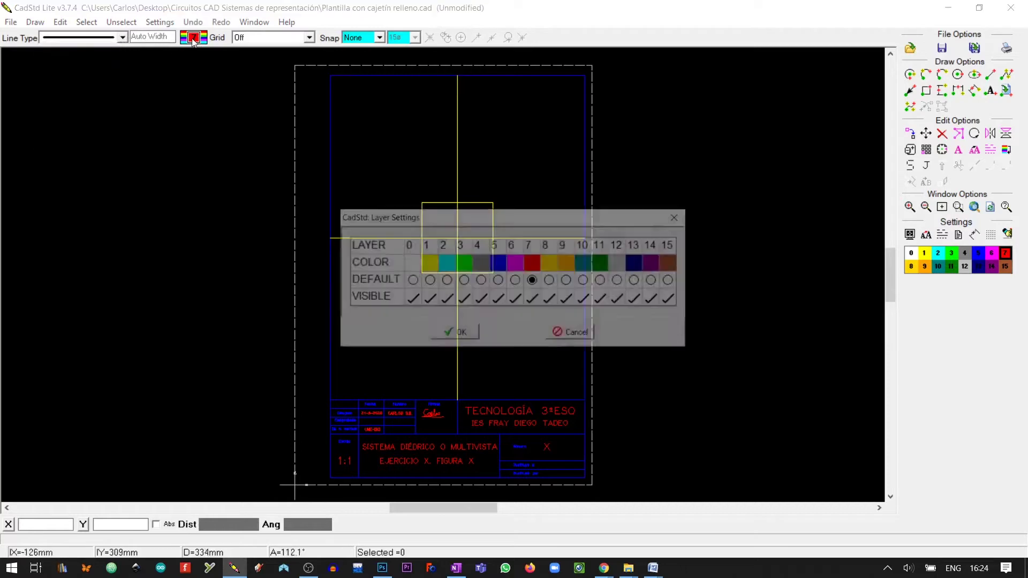
{"action": "left_click", "coordinate": [447, 281]}
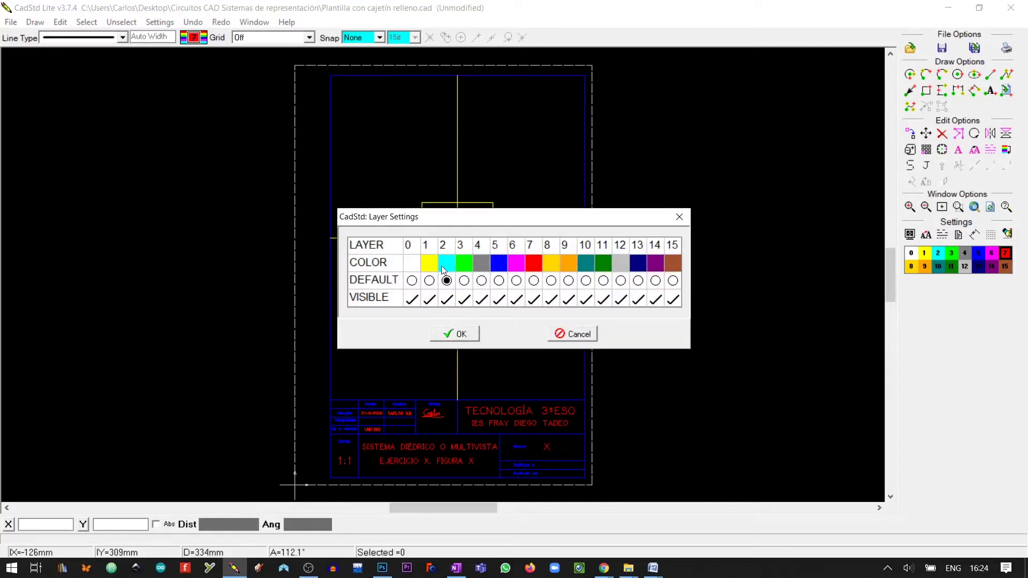
{"action": "left_click", "coordinate": [456, 334]}
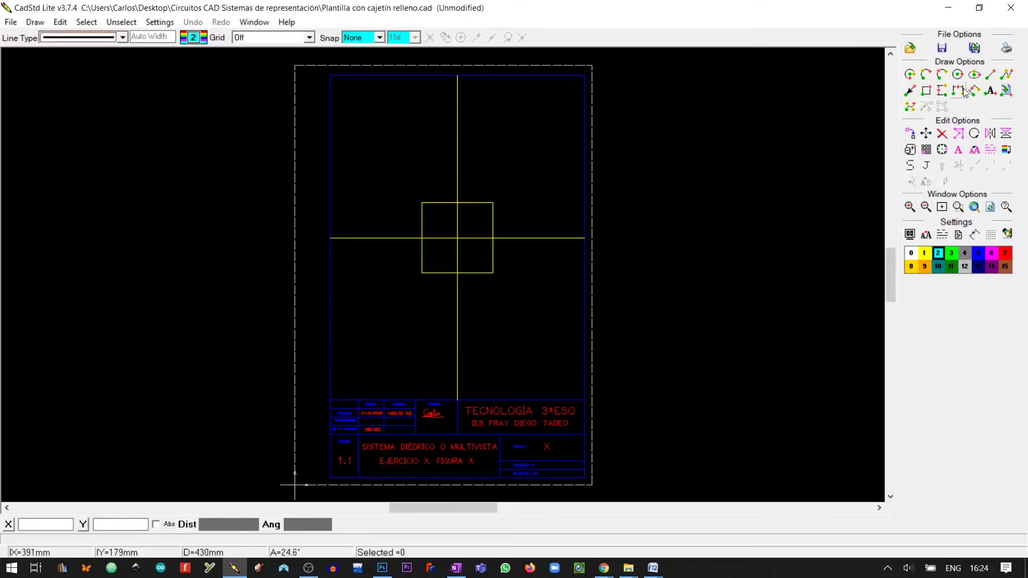
Draw a 60 × 10 rectangle snapped to the square's top-right corner.
{"action": "left_click", "coordinate": [933, 91]}
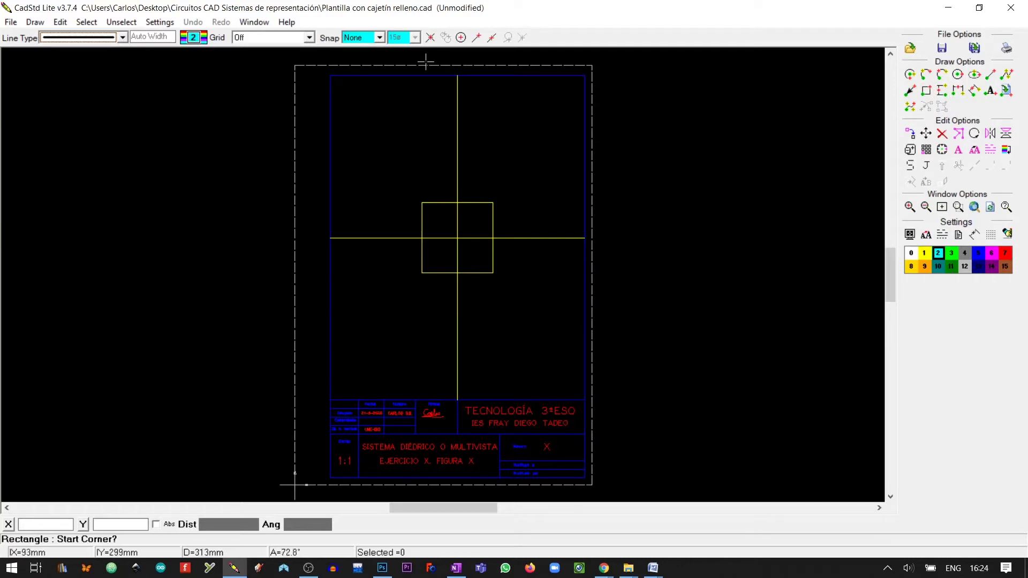
{"action": "left_click", "coordinate": [430, 37]}
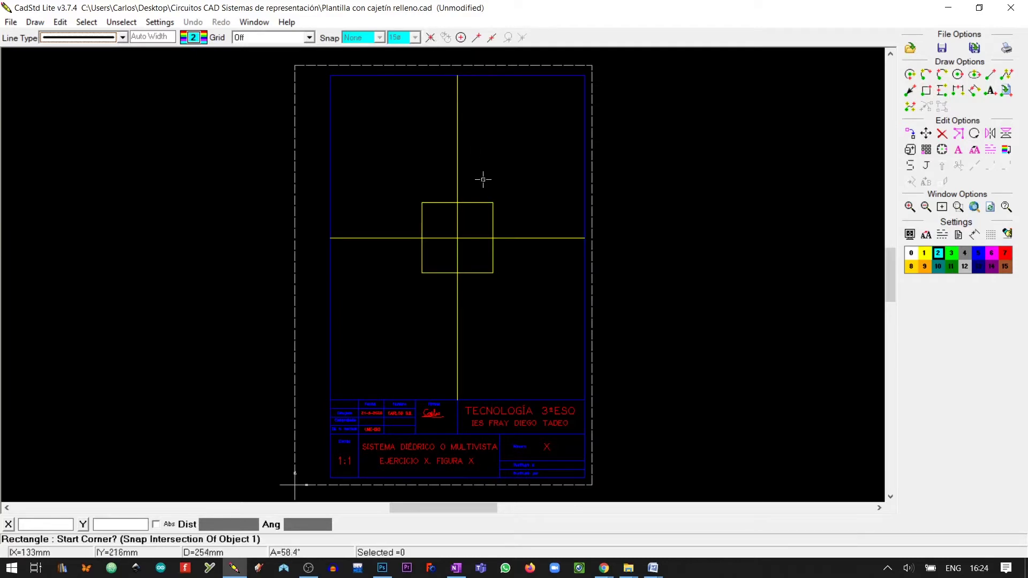
{"action": "left_click", "coordinate": [493, 204]}
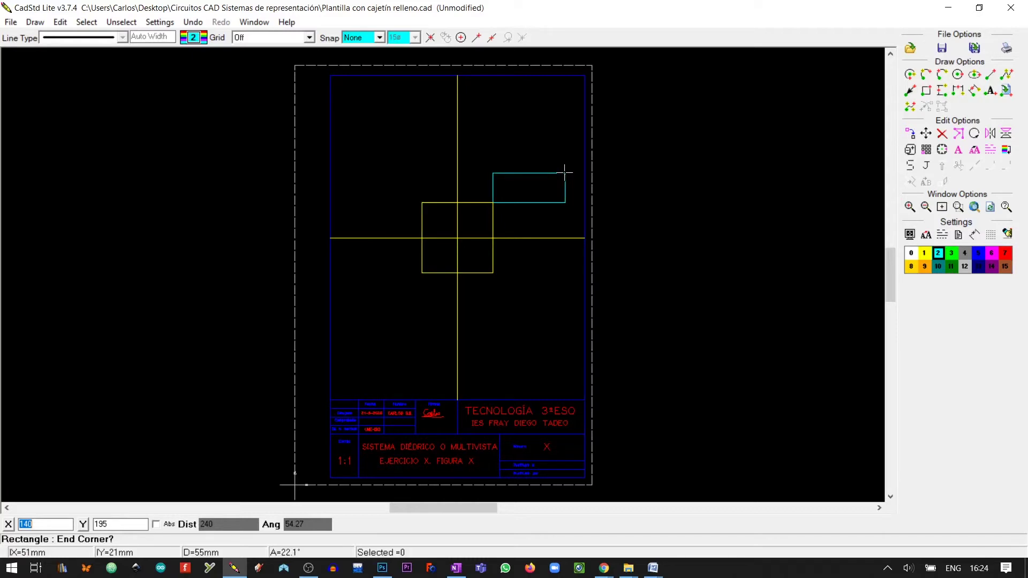
{"action": "type", "text": "60"}
{"action": "key", "text": "Tab"}
{"action": "type", "text": "10"}
{"action": "key", "text": "Return"}
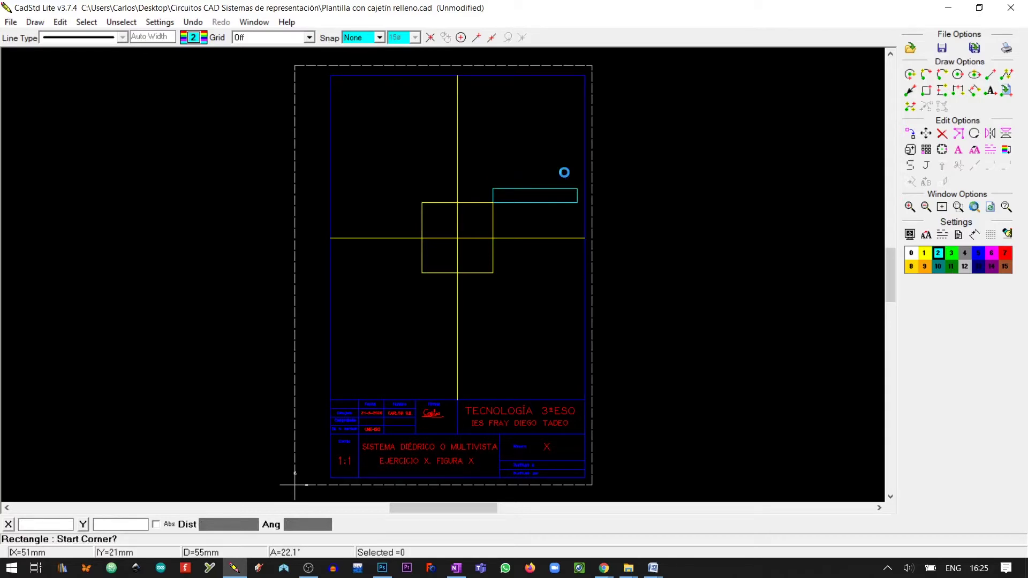
Delete the misplaced rectangle and redraw it at the bottom-right corner with X 60, Y -10.
{"action": "left_click", "coordinate": [947, 132]}
{"action": "left_click", "coordinate": [545, 203]}
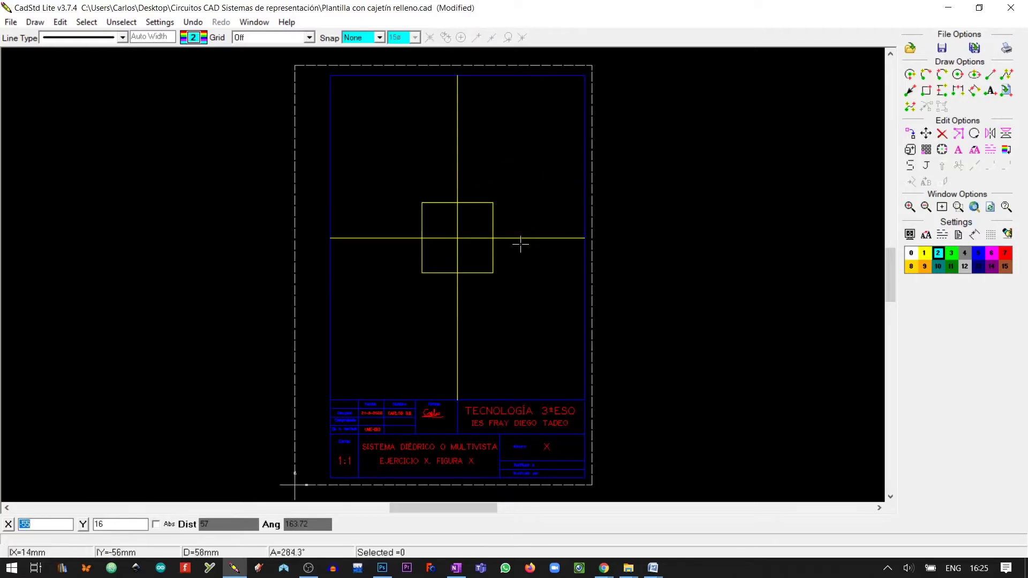
{"action": "left_click", "coordinate": [926, 91]}
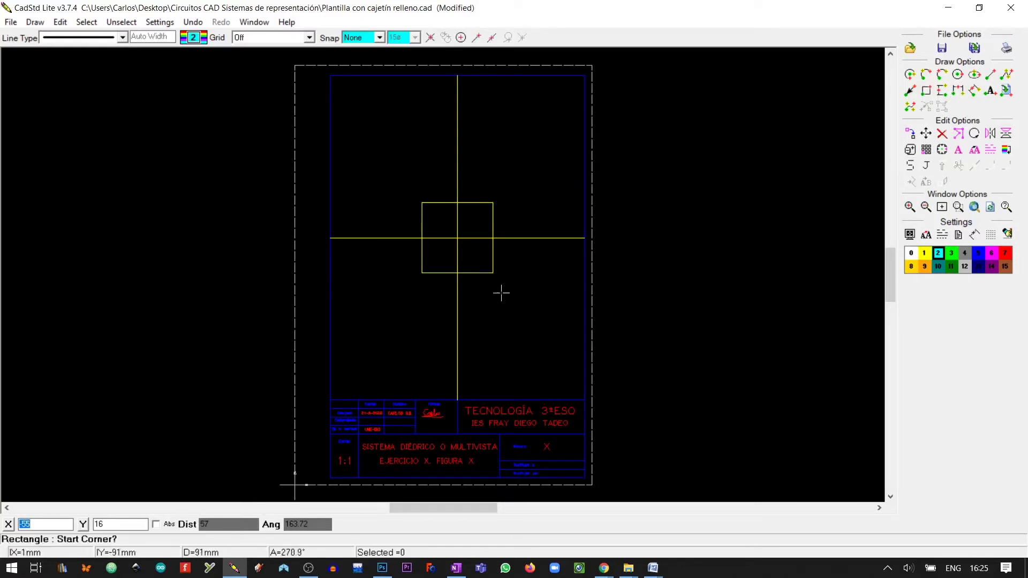
{"action": "left_click", "coordinate": [433, 38]}
{"action": "left_click", "coordinate": [480, 273]}
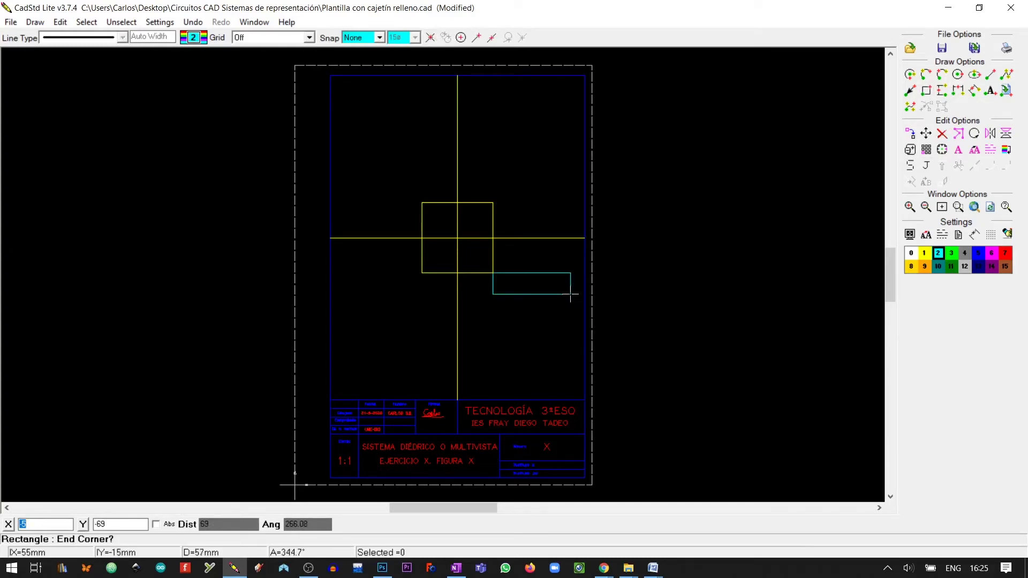
{"action": "type", "text": "60"}
{"action": "key", "text": "Tab"}
{"action": "type", "text": "-10"}
{"action": "key", "text": "Return"}
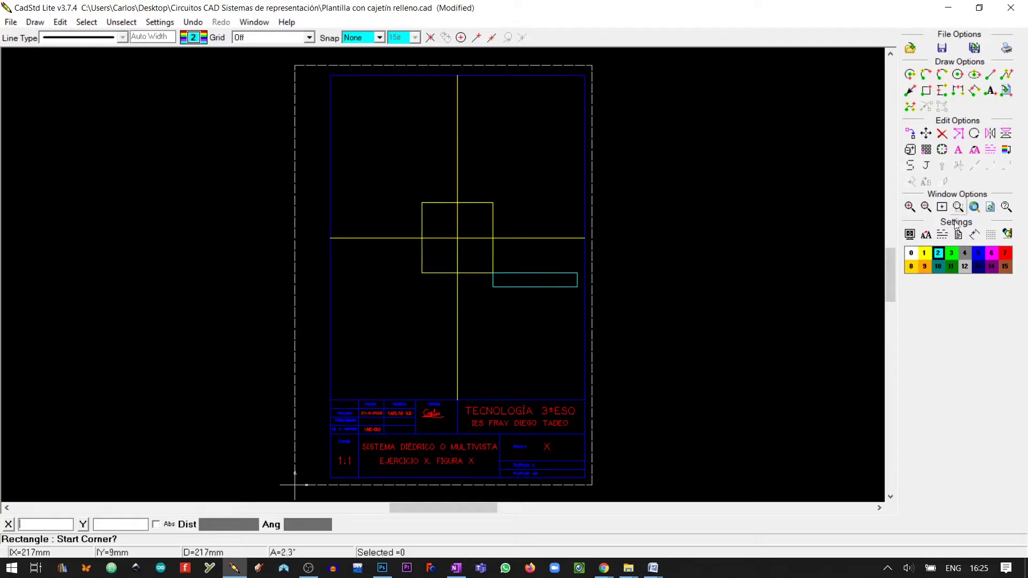
Turn the dot grid On (Normal) and pick the cyan rectangle with the Delete tool.
{"action": "left_click", "coordinate": [990, 234]}
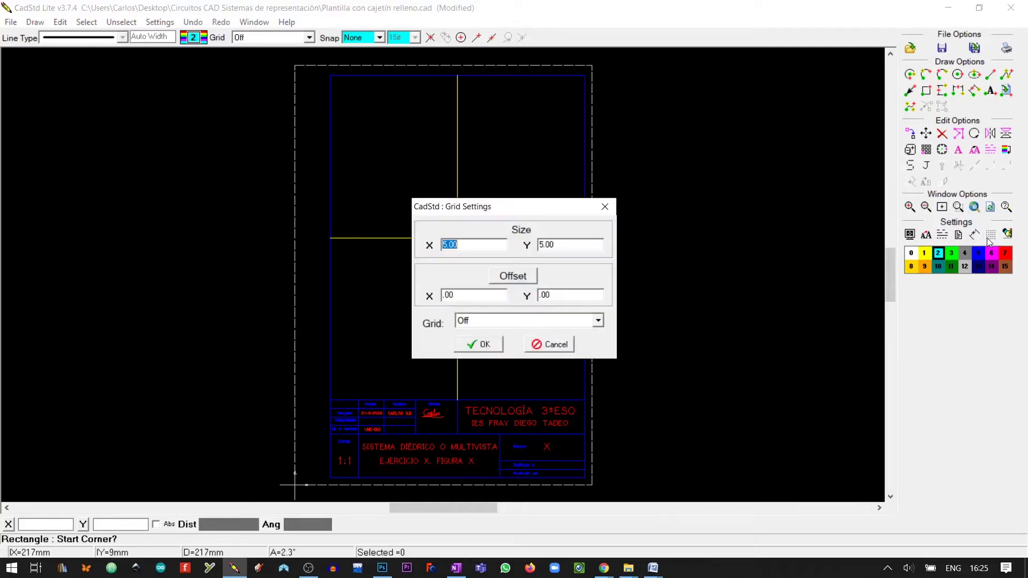
{"action": "left_click", "coordinate": [551, 345]}
{"action": "left_click", "coordinate": [309, 38]}
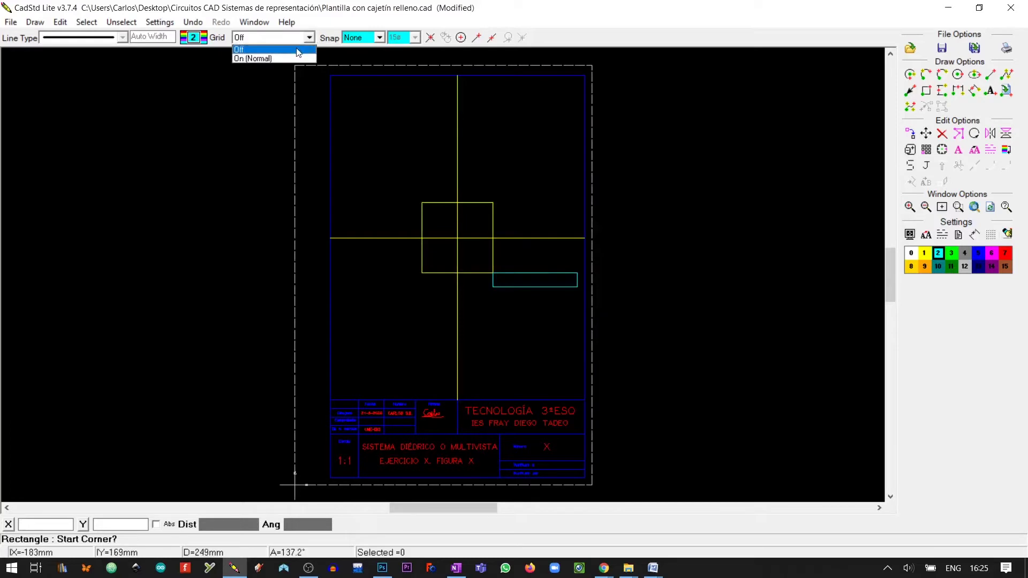
{"action": "left_click", "coordinate": [297, 58]}
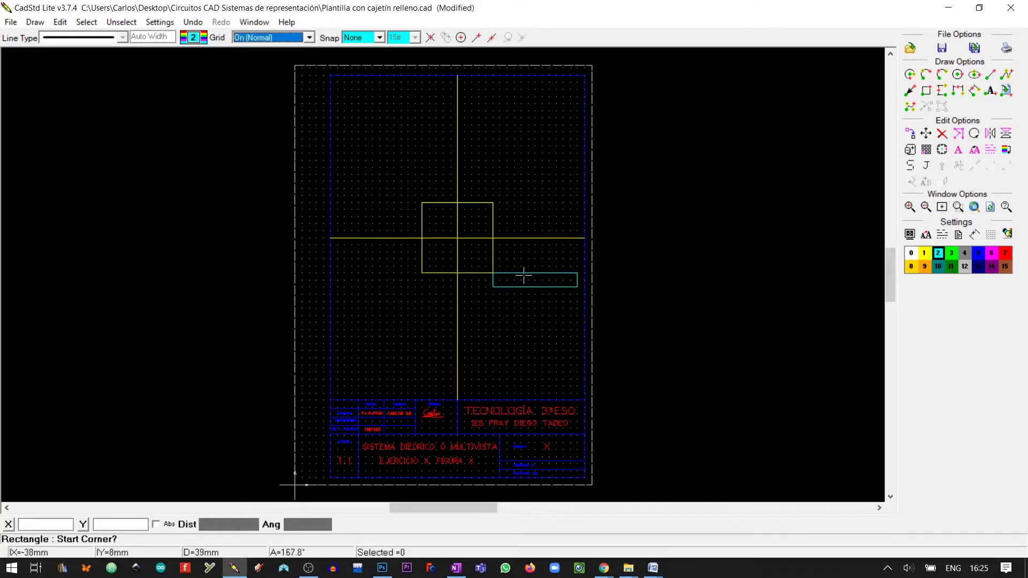
{"action": "left_click", "coordinate": [942, 133]}
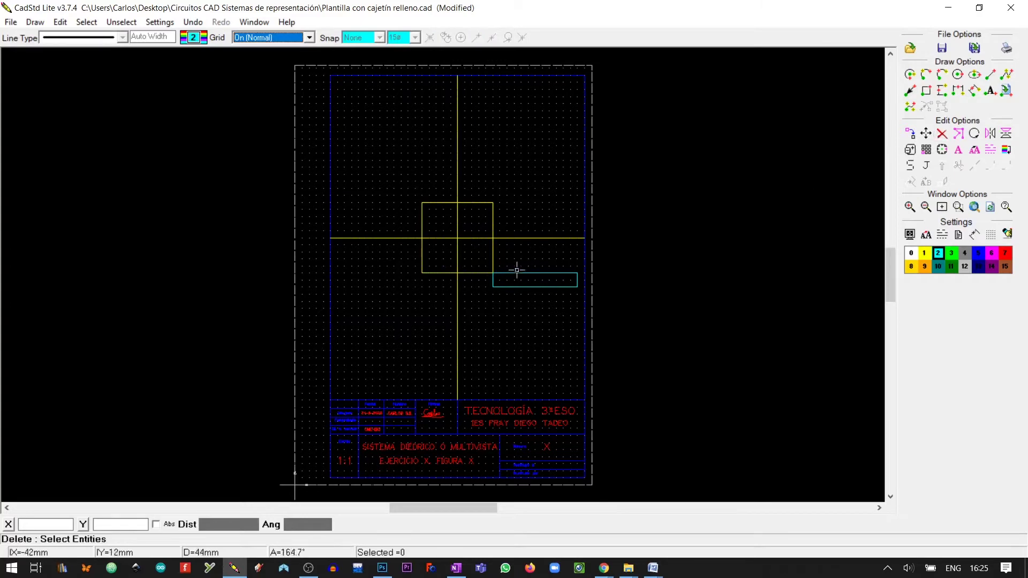
{"action": "left_click", "coordinate": [516, 274]}
Delete the cyan rectangle, restore it with Ctrl+Z, and select it for moving.
{"action": "right_click", "coordinate": [514, 270]}
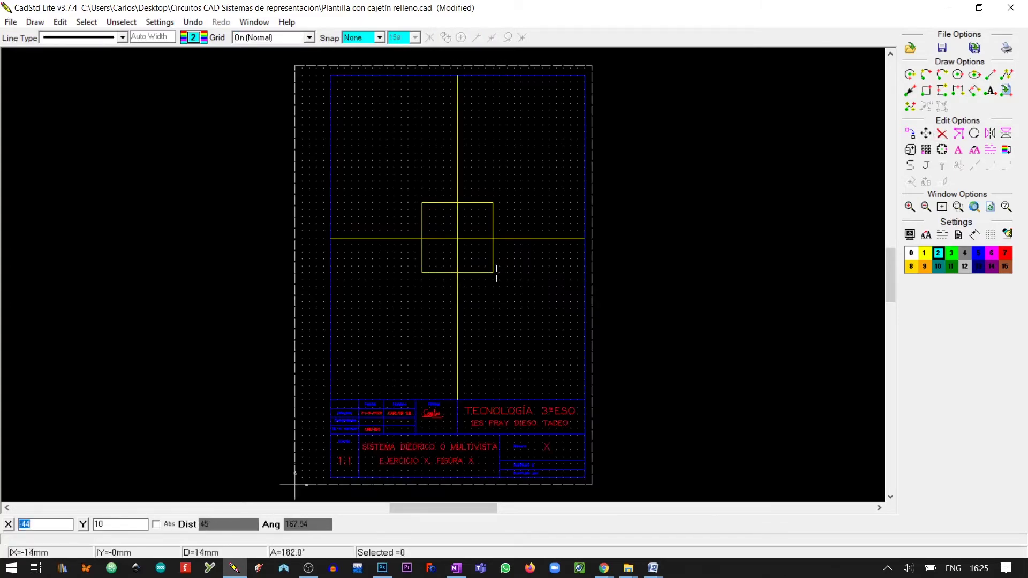
{"action": "key", "text": "ctrl+z"}
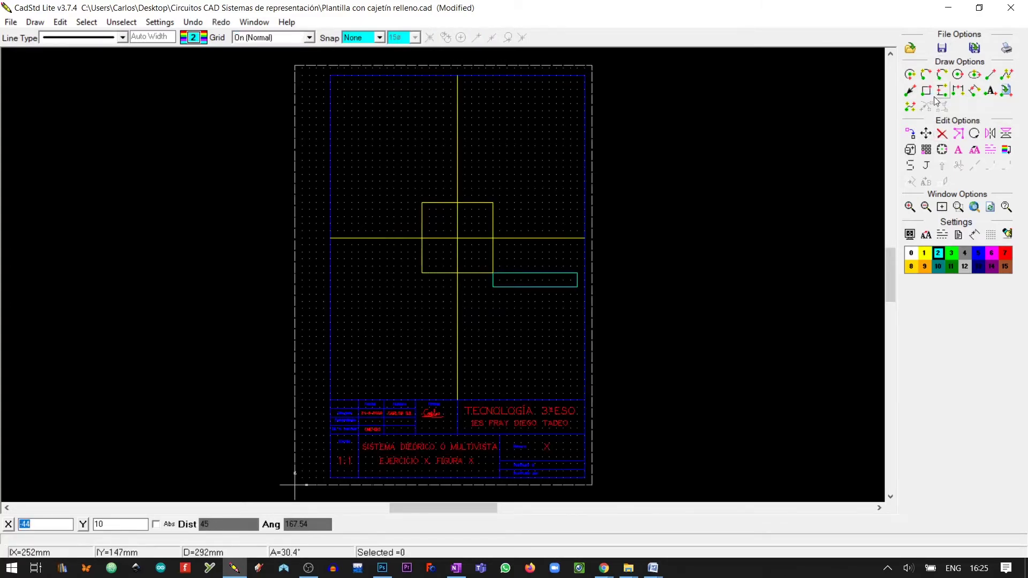
{"action": "left_click", "coordinate": [925, 134]}
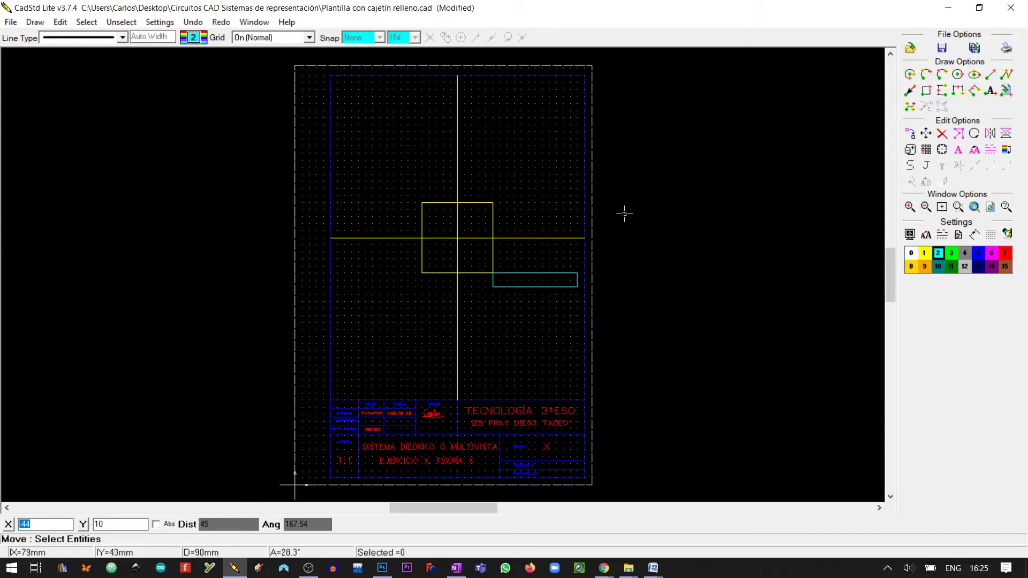
{"action": "left_click", "coordinate": [529, 273]}
{"action": "right_click", "coordinate": [529, 274]}
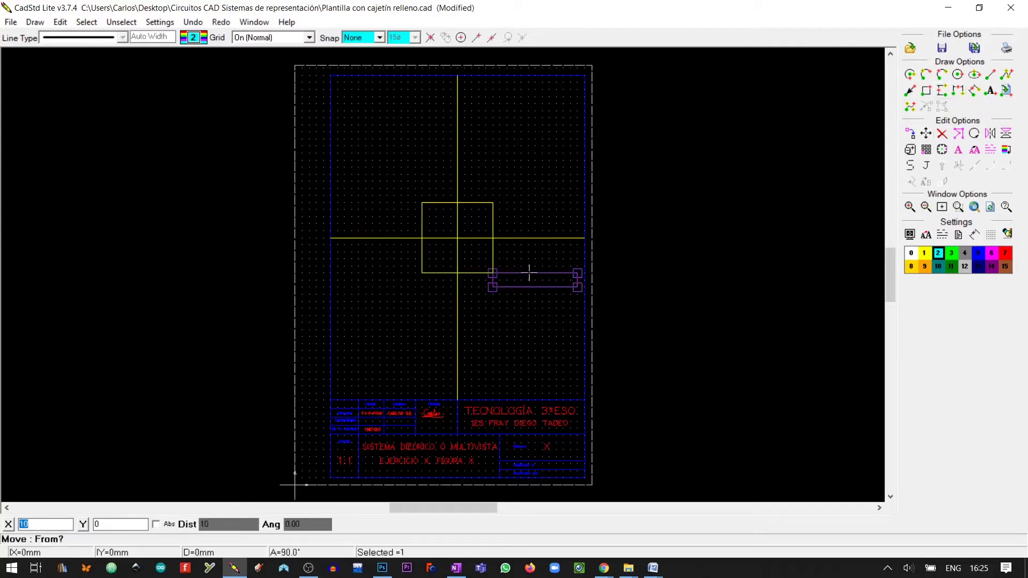
With Snap to Grid, move the rectangle by its corner to overlap the square's lower-right.
{"action": "left_click", "coordinate": [492, 273]}
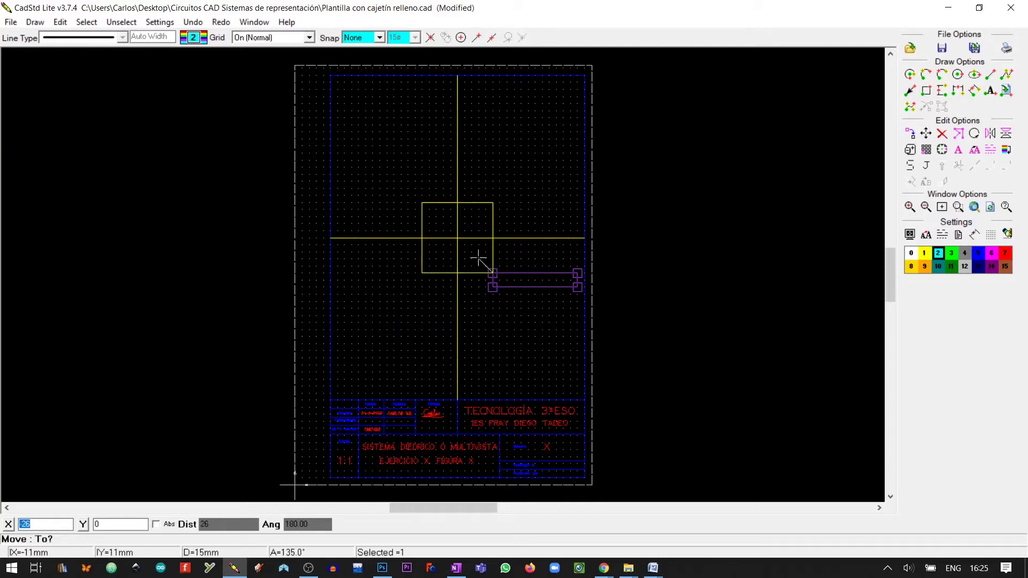
{"action": "scroll", "coordinate": [478, 260], "scroll_direction": "up", "scroll_amount": 2}
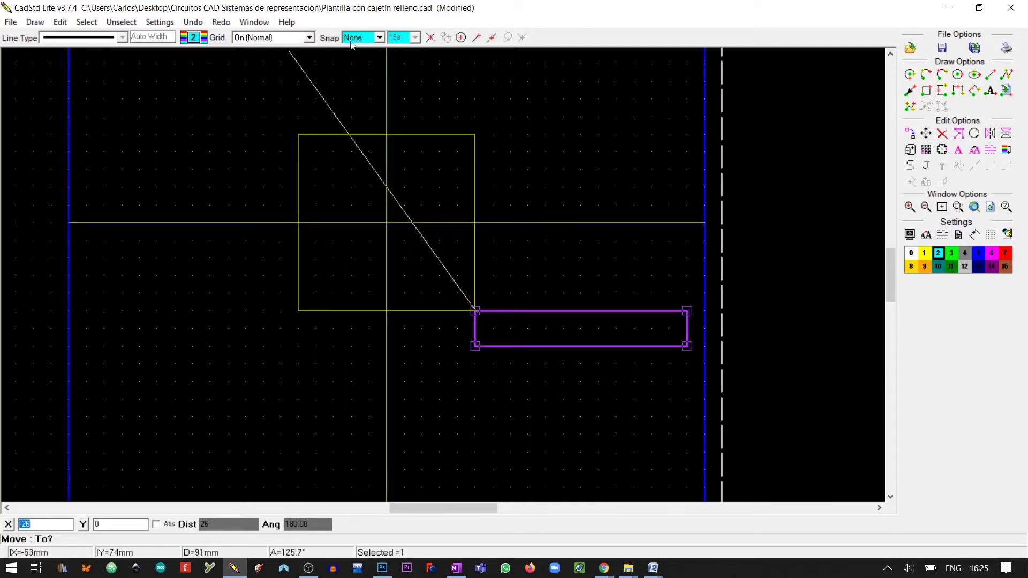
{"action": "left_click", "coordinate": [379, 37]}
{"action": "scroll", "coordinate": [375, 51], "scroll_direction": "up", "scroll_amount": 2}
{"action": "left_click", "coordinate": [369, 53]}
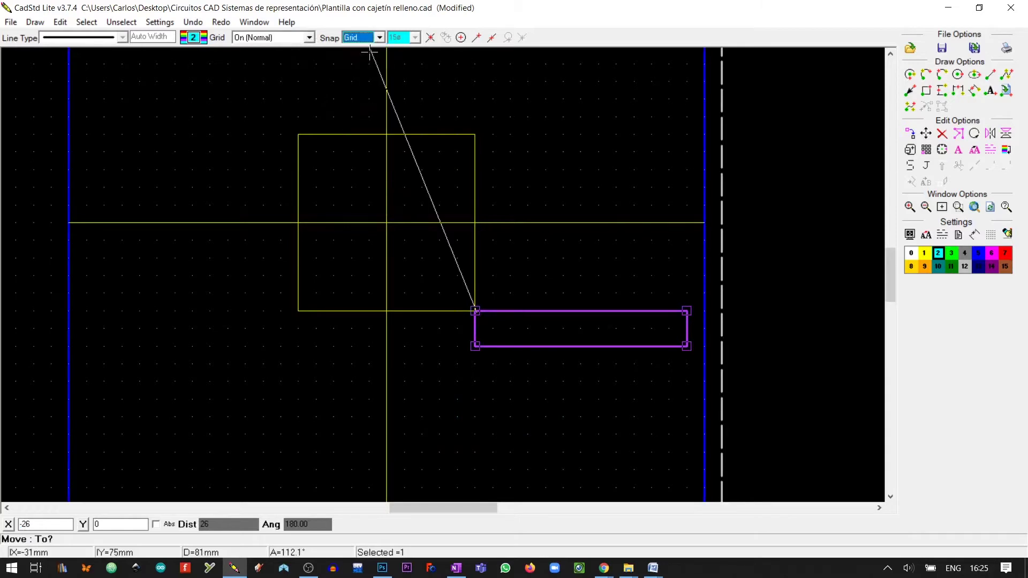
{"action": "left_click", "coordinate": [442, 279]}
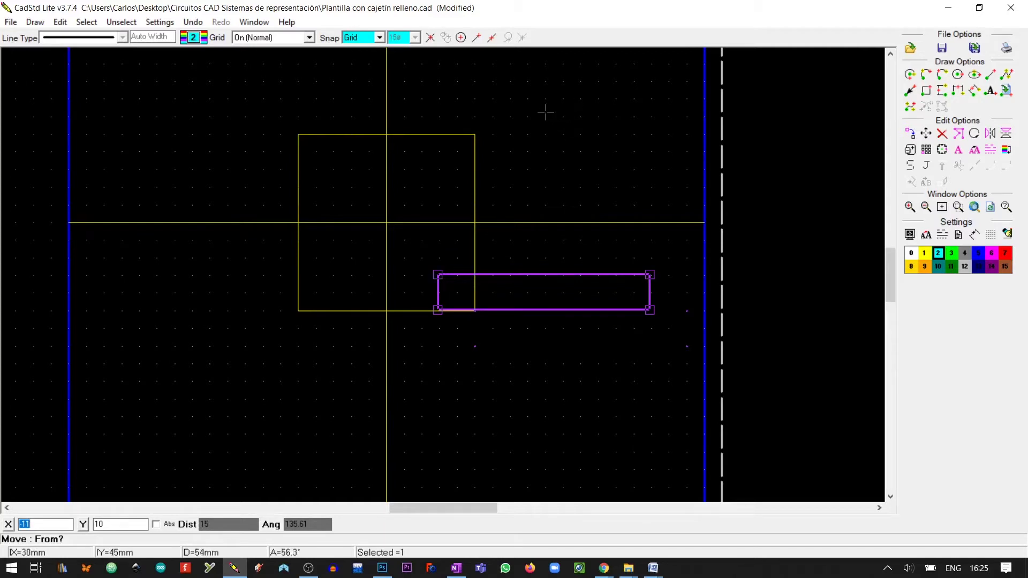
{"action": "key", "text": "Escape"}
{"action": "scroll", "coordinate": [546, 200], "scroll_direction": "down", "scroll_amount": 1}
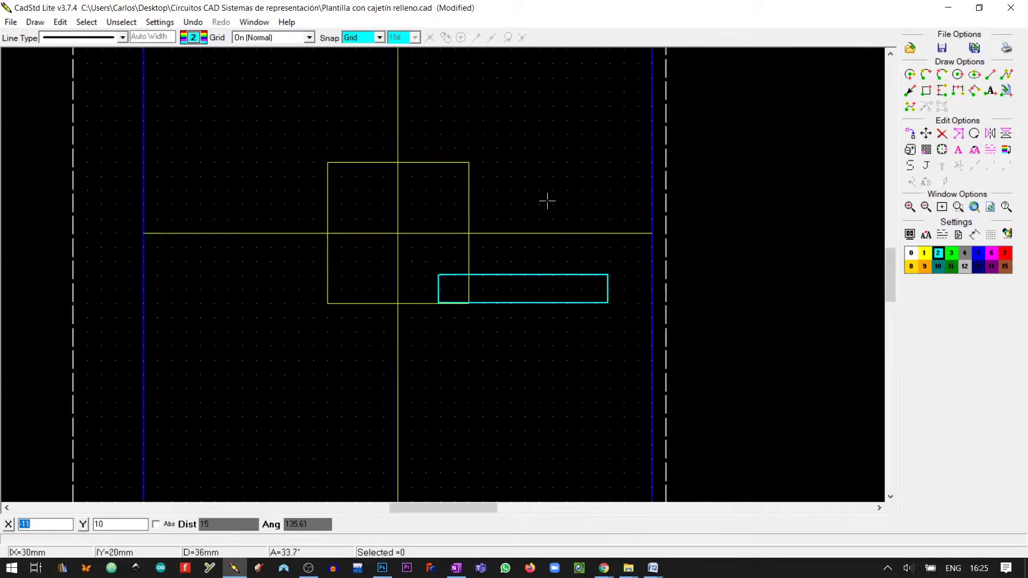
{"action": "scroll", "coordinate": [547, 200], "scroll_direction": "down", "scroll_amount": 1}
Delete the yellow square's four edges and the leftover short top line.
{"action": "left_click", "coordinate": [942, 133]}
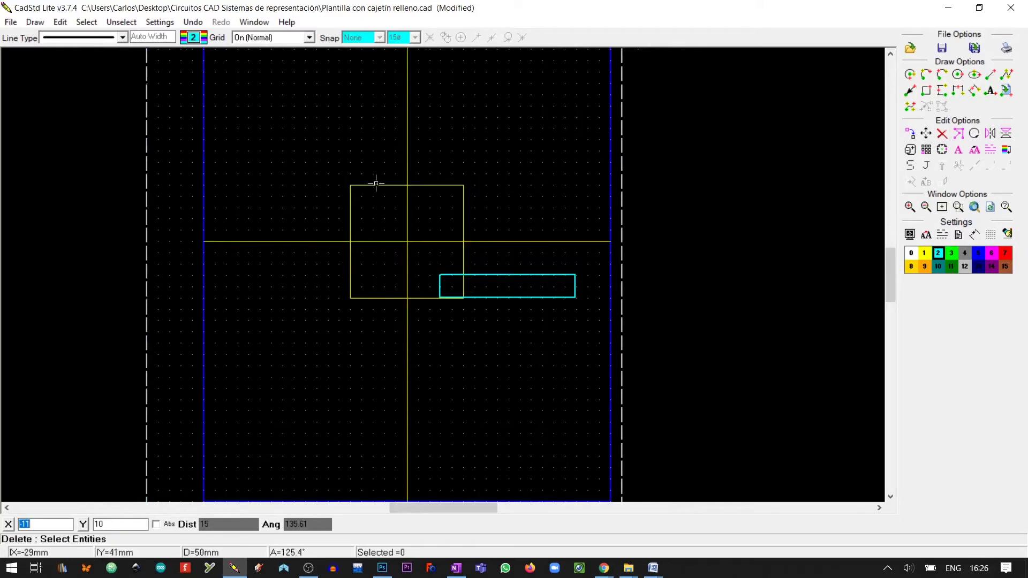
{"action": "left_click", "coordinate": [350, 198]}
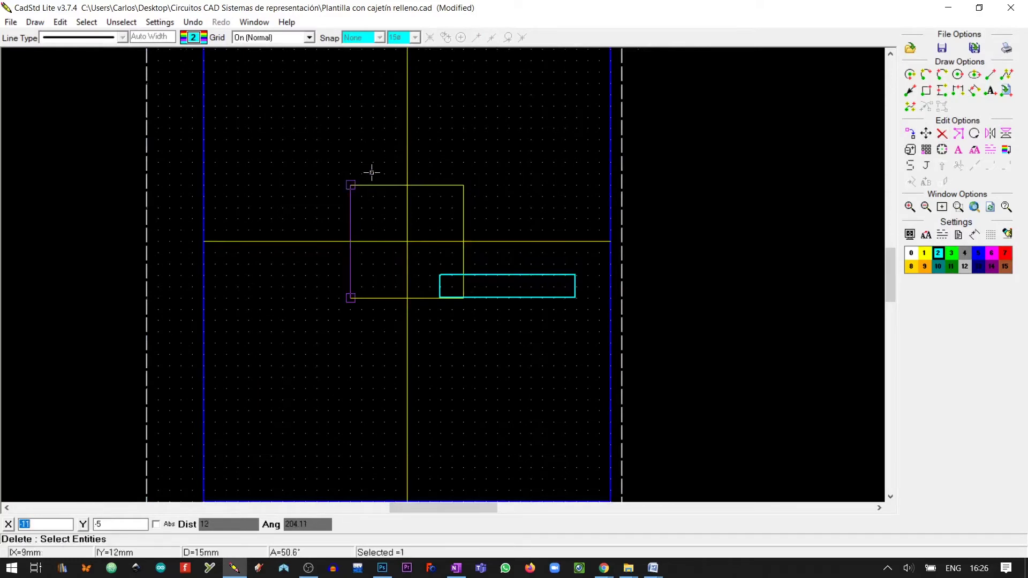
{"action": "left_click", "coordinate": [369, 184]}
{"action": "left_click", "coordinate": [463, 198]}
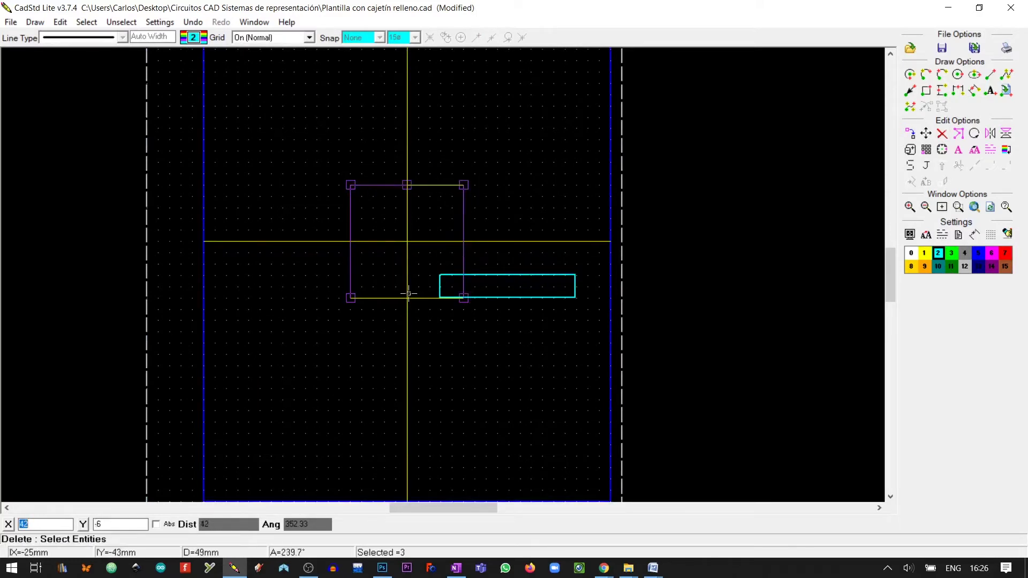
{"action": "left_click", "coordinate": [416, 298]}
{"action": "right_click", "coordinate": [421, 294]}
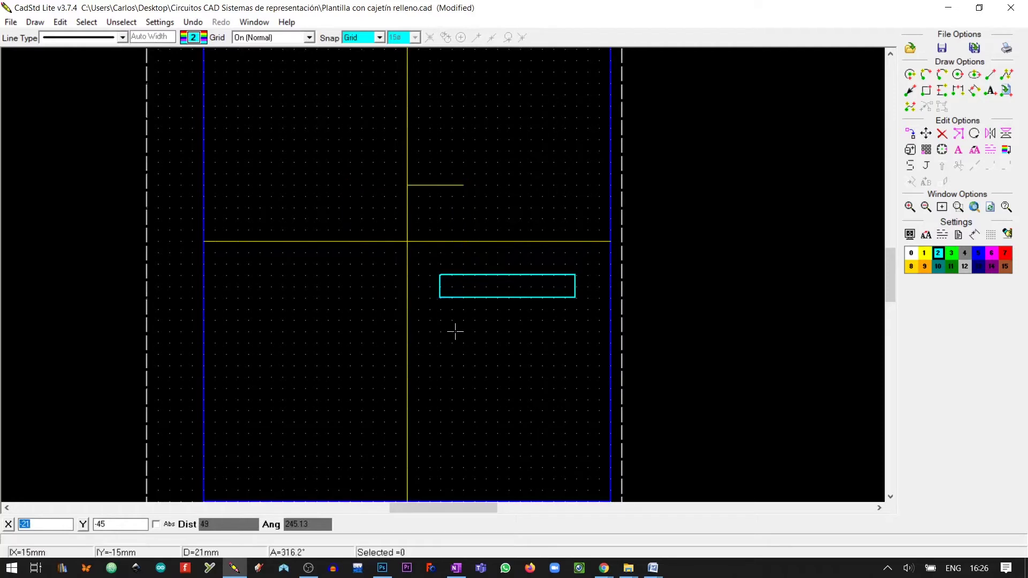
{"action": "left_click", "coordinate": [442, 185]}
{"action": "right_click", "coordinate": [440, 185]}
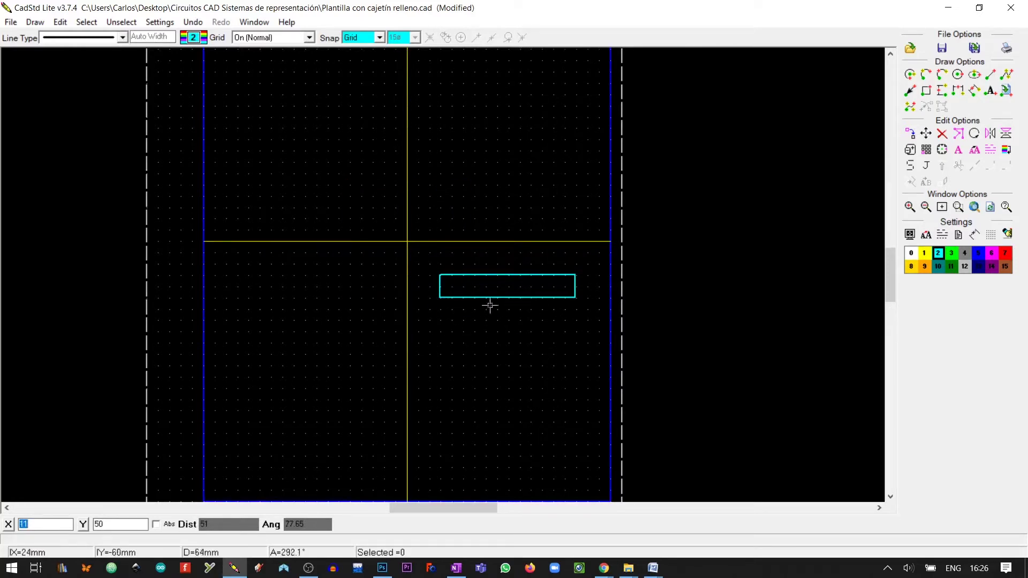
Window-select the cyan rectangle and delete it.
{"action": "scroll", "coordinate": [444, 258], "scroll_direction": "up", "scroll_amount": 1}
{"action": "scroll", "coordinate": [443, 258], "scroll_direction": "up", "scroll_amount": 1}
{"action": "scroll", "coordinate": [443, 258], "scroll_direction": "up", "scroll_amount": 1}
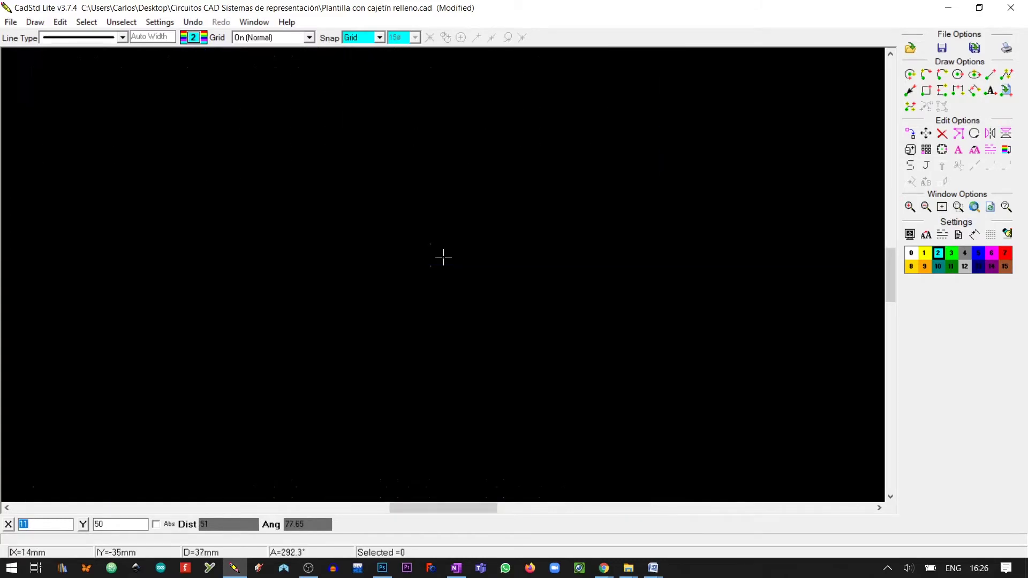
{"action": "scroll", "coordinate": [443, 257], "scroll_direction": "up", "scroll_amount": 3}
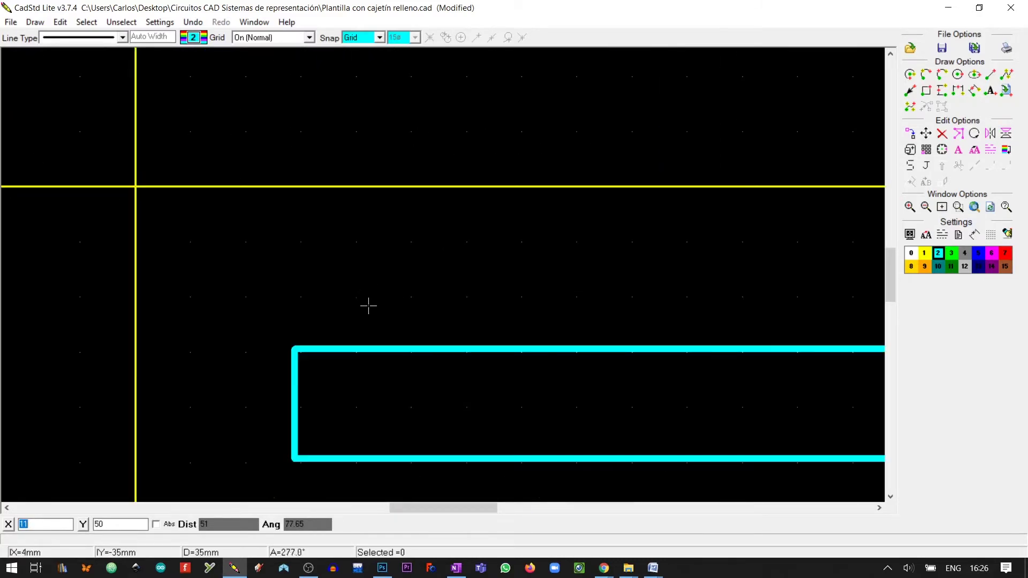
{"action": "scroll", "coordinate": [308, 323], "scroll_direction": "down", "scroll_amount": 1}
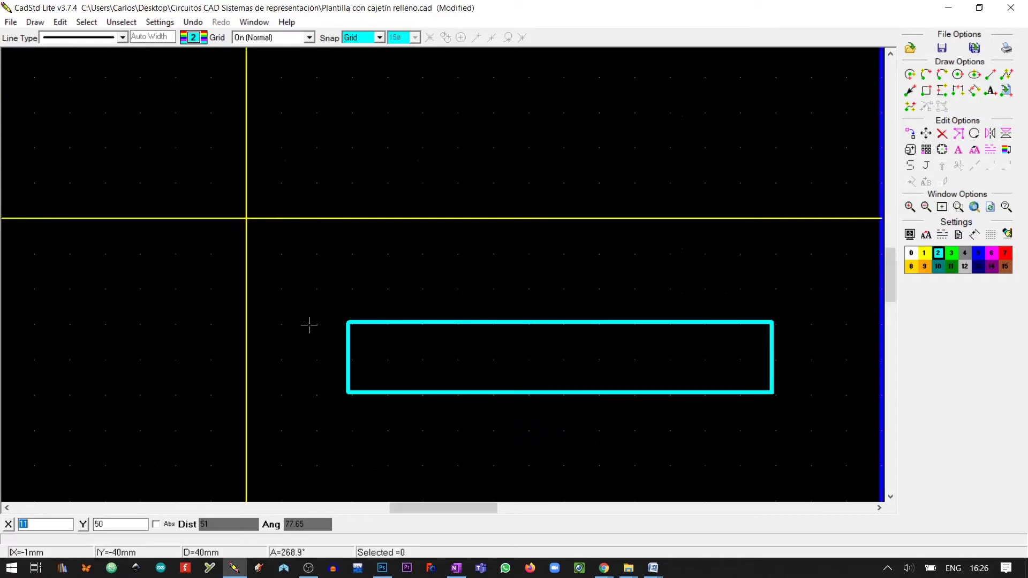
{"action": "scroll", "coordinate": [443, 257], "scroll_direction": "up", "scroll_amount": 1}
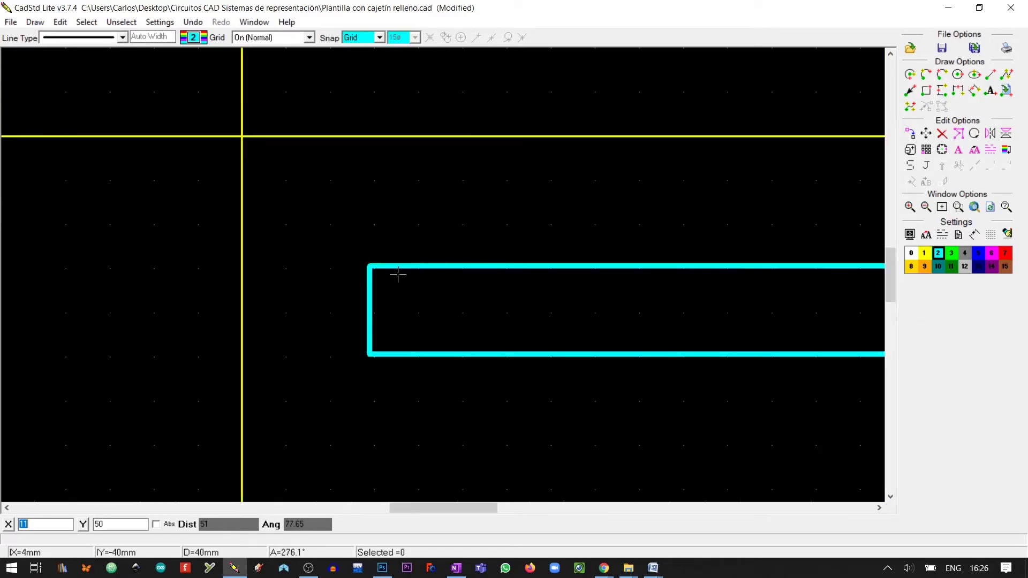
{"action": "scroll", "coordinate": [398, 275], "scroll_direction": "down", "scroll_amount": 1}
{"action": "scroll", "coordinate": [397, 273], "scroll_direction": "down", "scroll_amount": 1}
{"action": "scroll", "coordinate": [455, 278], "scroll_direction": "up", "scroll_amount": 1}
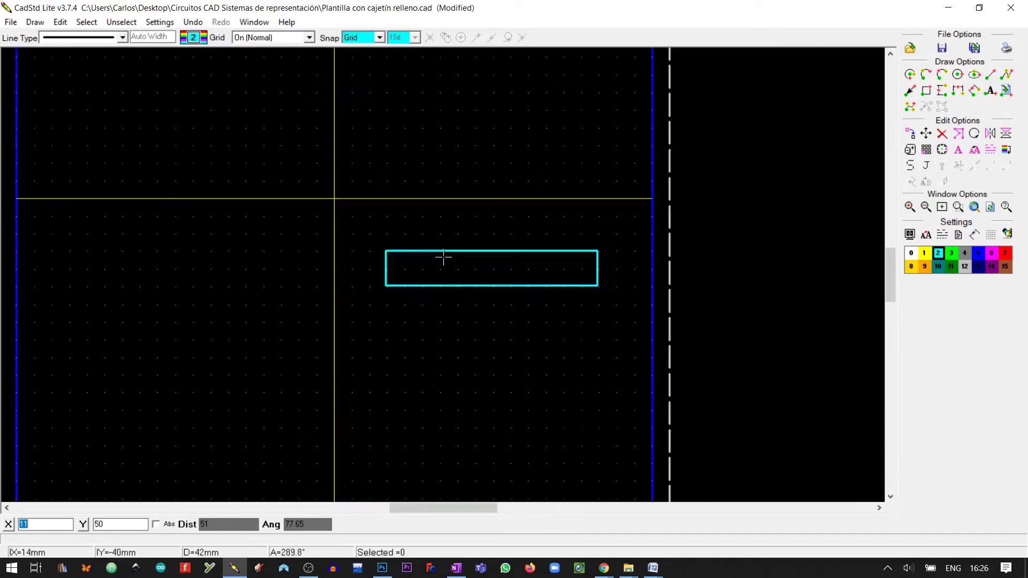
{"action": "left_click", "coordinate": [942, 133]}
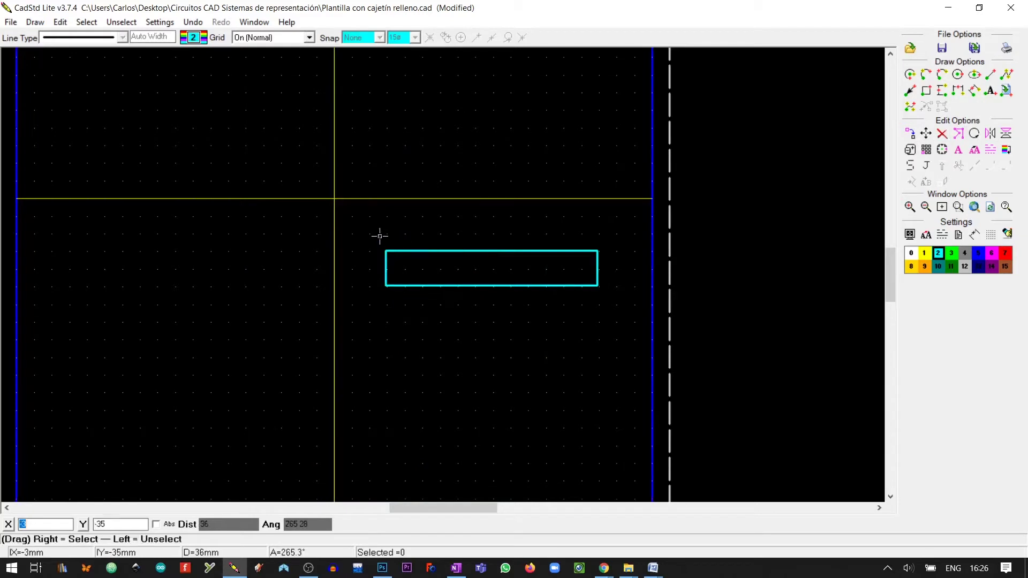
{"action": "left_click_drag", "start_coordinate": [383, 246], "coordinate": [605, 306]}
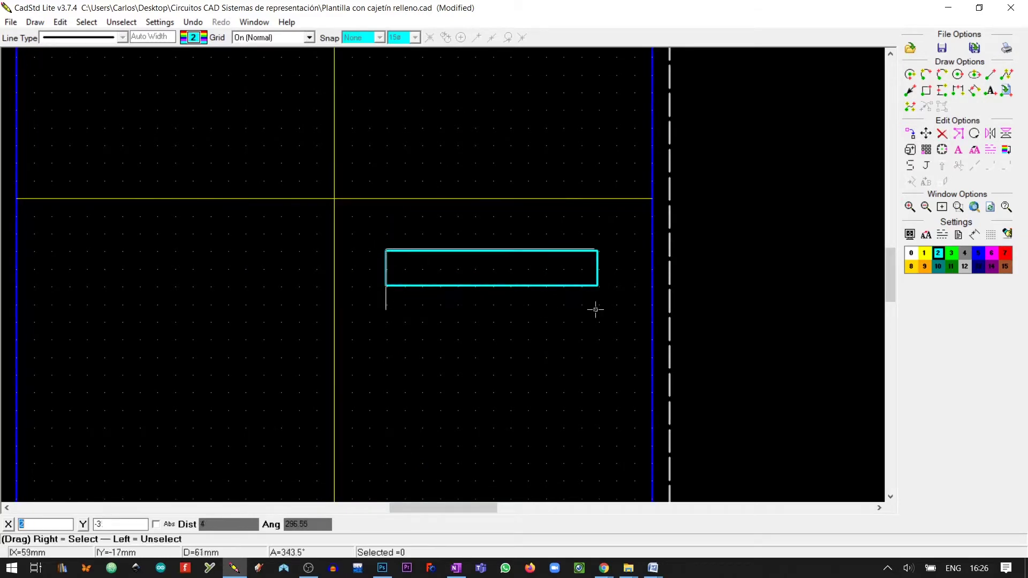
{"action": "right_click", "coordinate": [527, 289]}
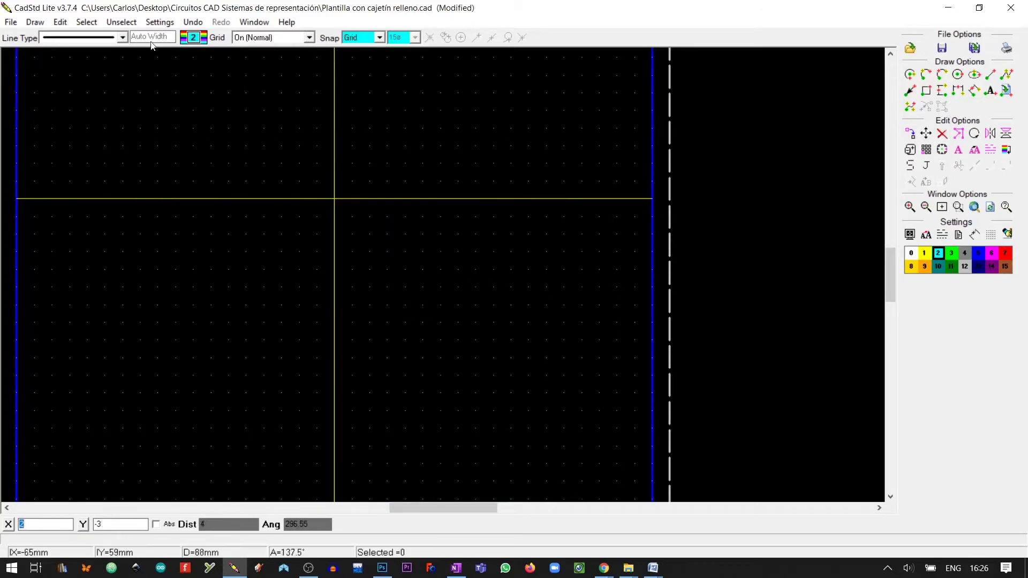
Choose a thinner line style and make yellow layer 1 the default layer.
{"action": "left_click", "coordinate": [122, 36]}
{"action": "left_click", "coordinate": [81, 51]}
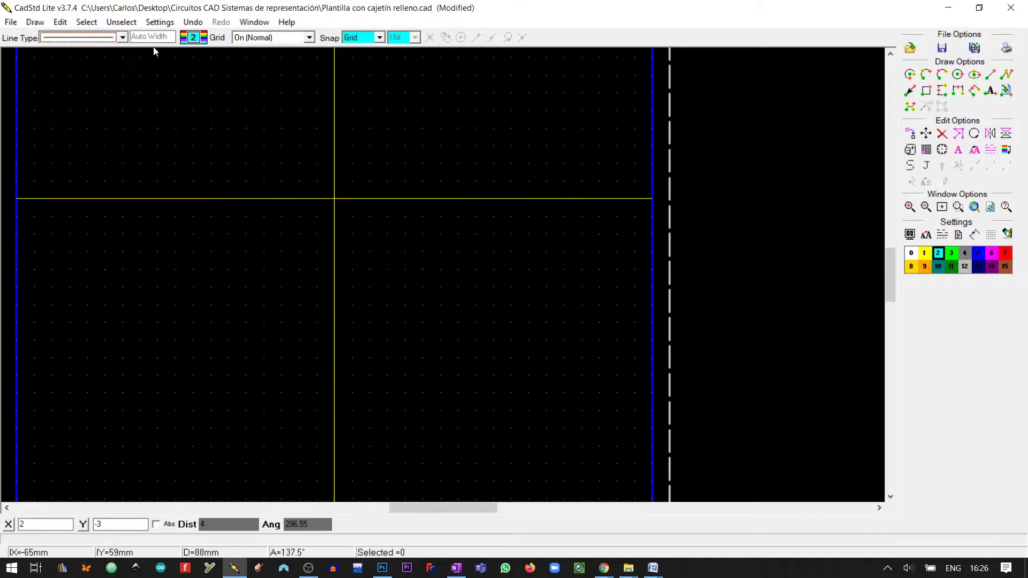
{"action": "left_click", "coordinate": [189, 39]}
{"action": "left_click", "coordinate": [430, 281]}
{"action": "left_click", "coordinate": [455, 334]}
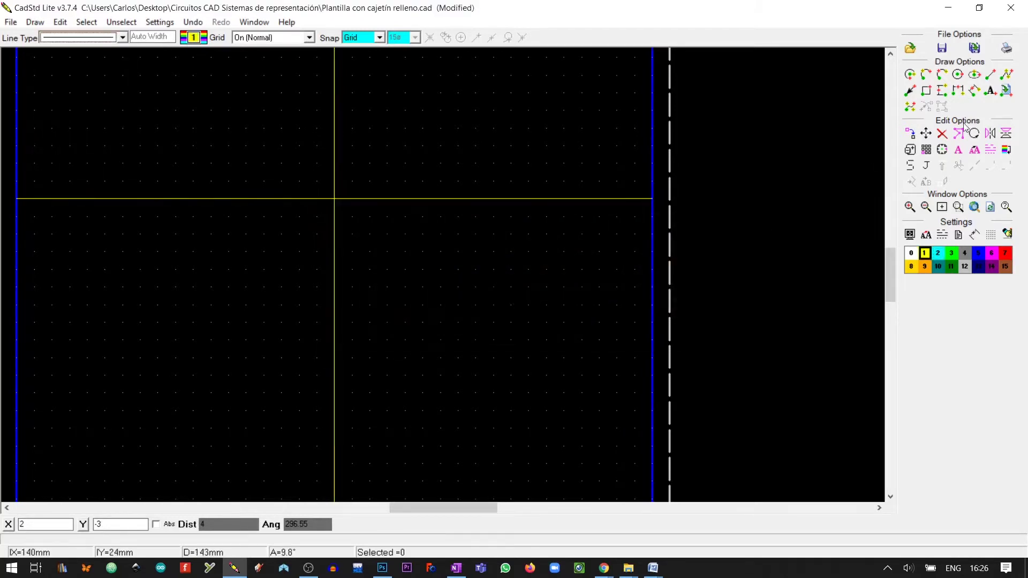
{"action": "left_click", "coordinate": [990, 74]}
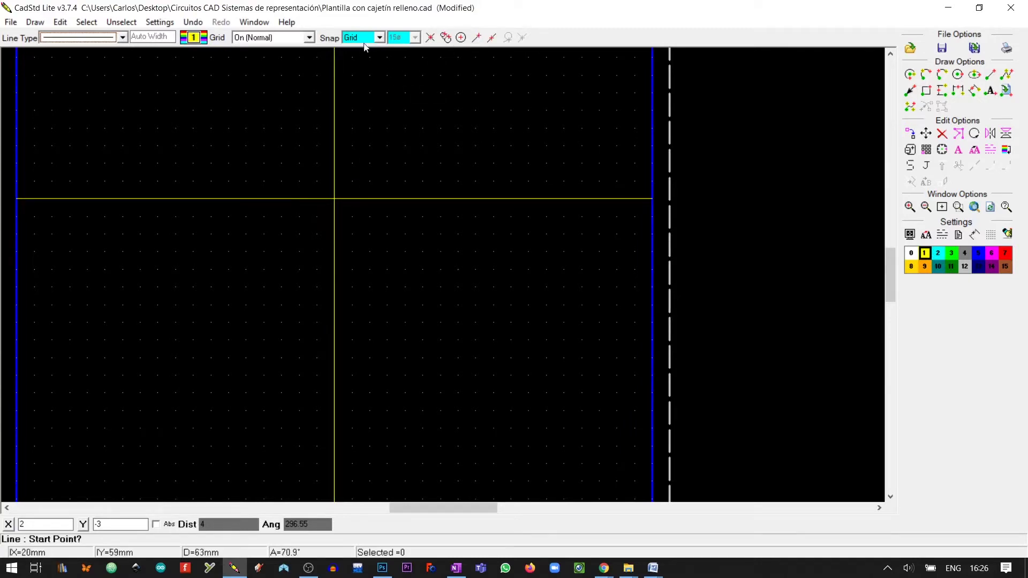
{"action": "left_click", "coordinate": [430, 38]}
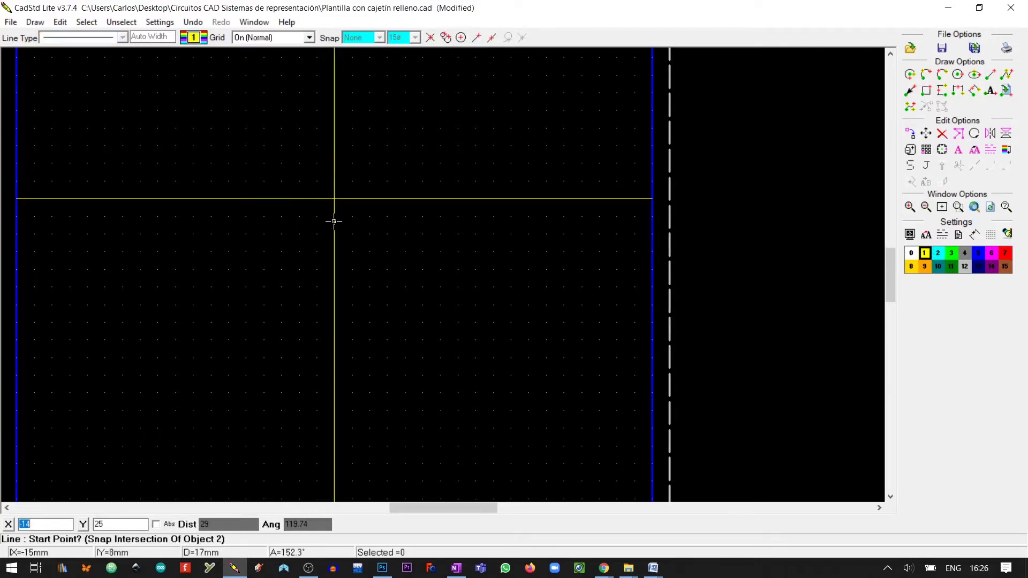
{"action": "left_click", "coordinate": [368, 198]}
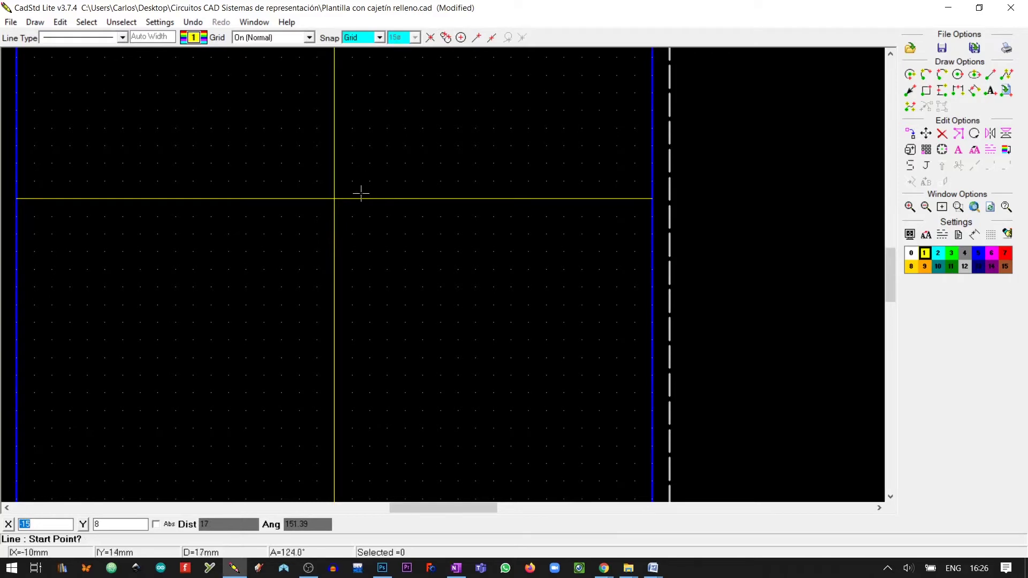
{"action": "left_click", "coordinate": [443, 38]}
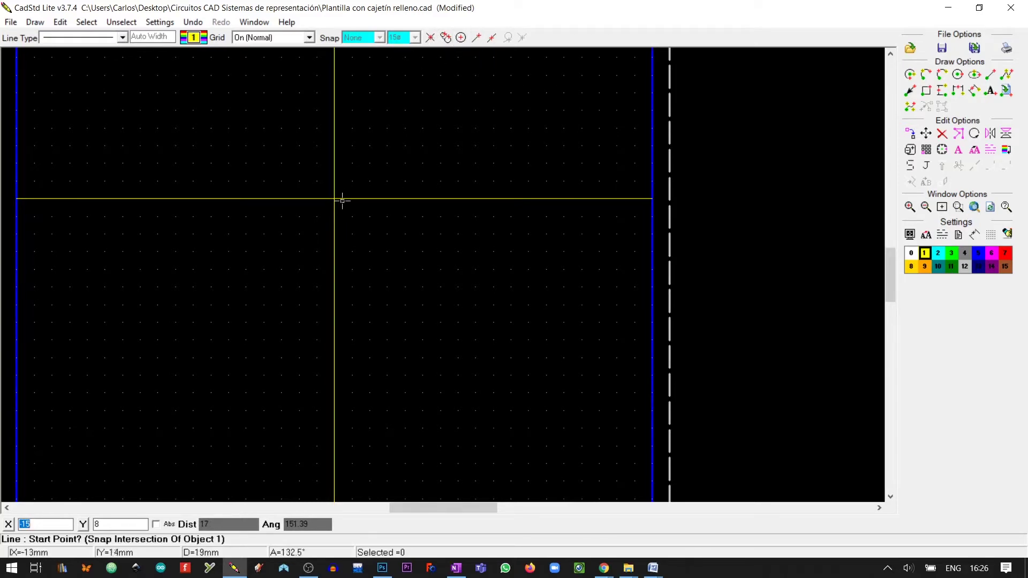
{"action": "key", "text": "Escape"}
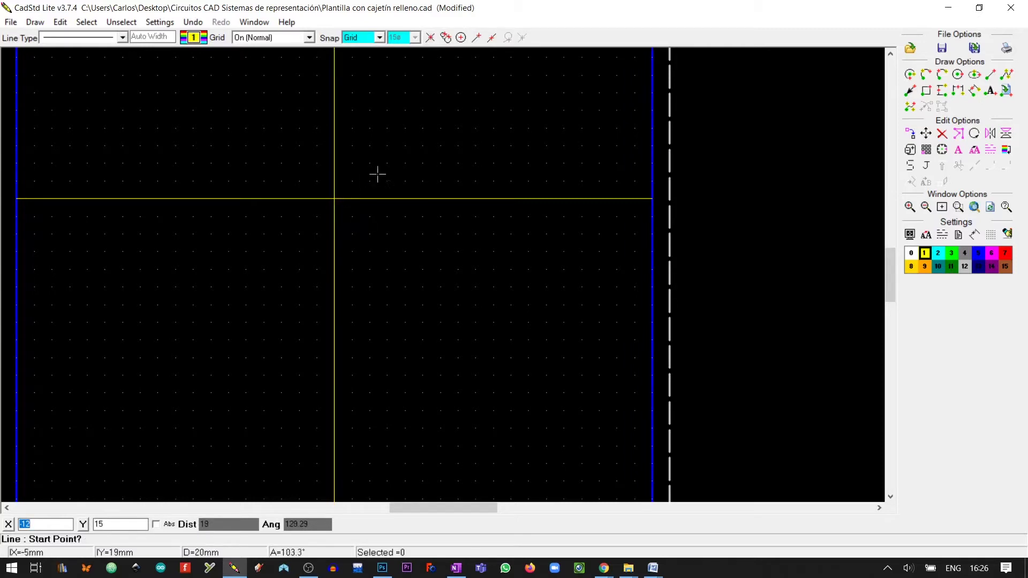
{"action": "key", "text": "Escape"}
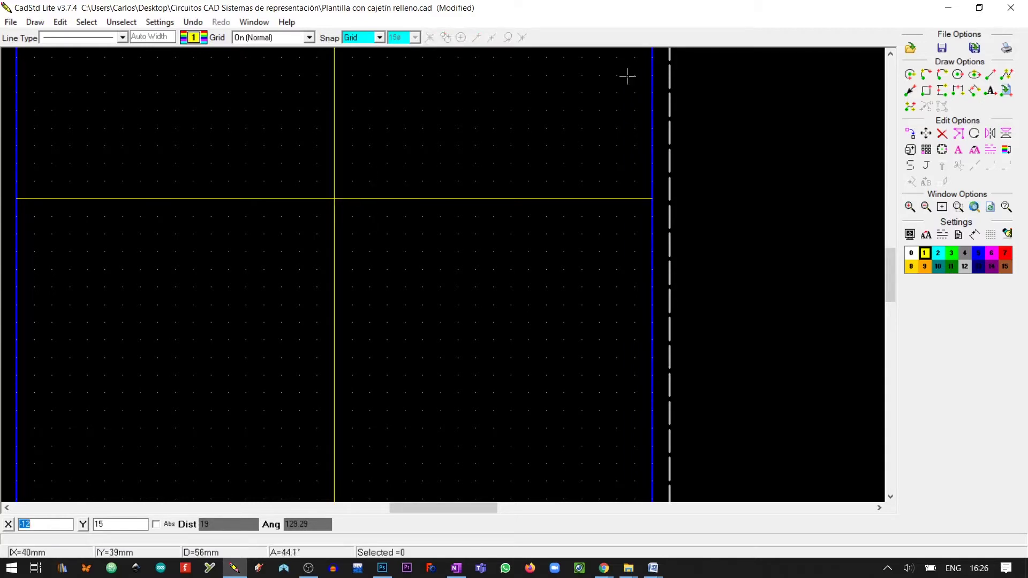
{"action": "left_click", "coordinate": [942, 133]}
{"action": "left_click", "coordinate": [411, 198]}
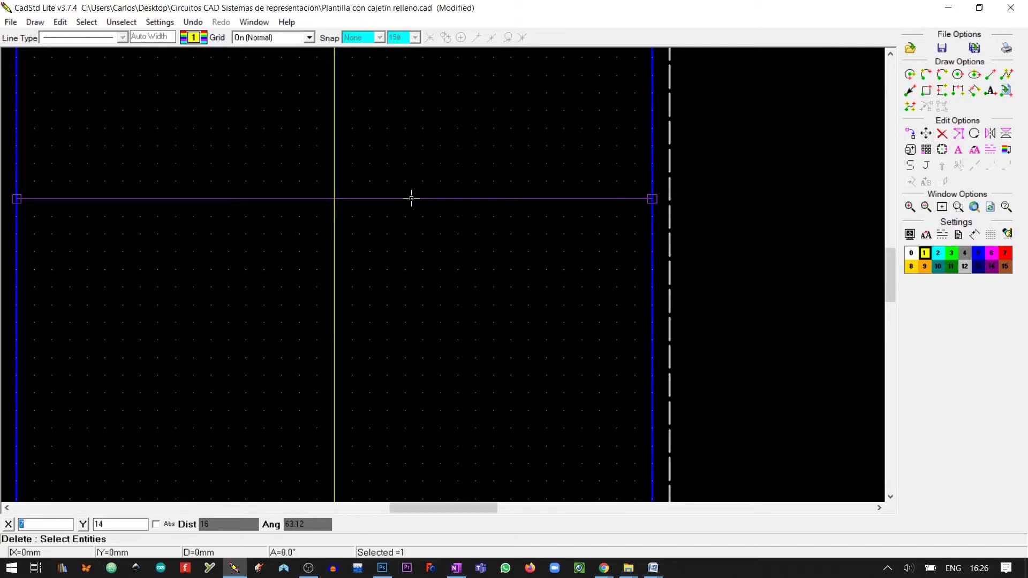
{"action": "right_click", "coordinate": [412, 199]}
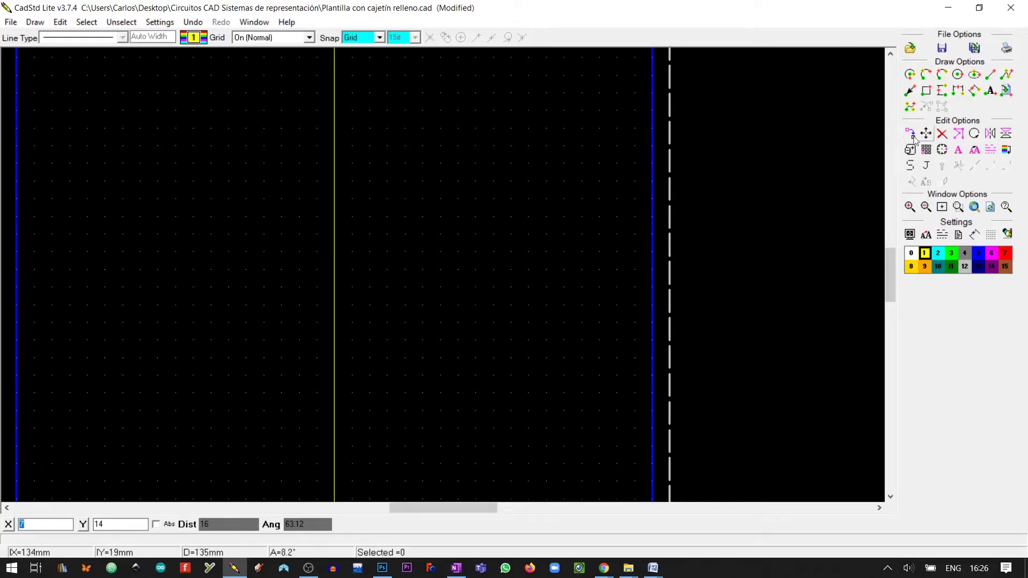
{"action": "key", "text": "ctrl+z"}
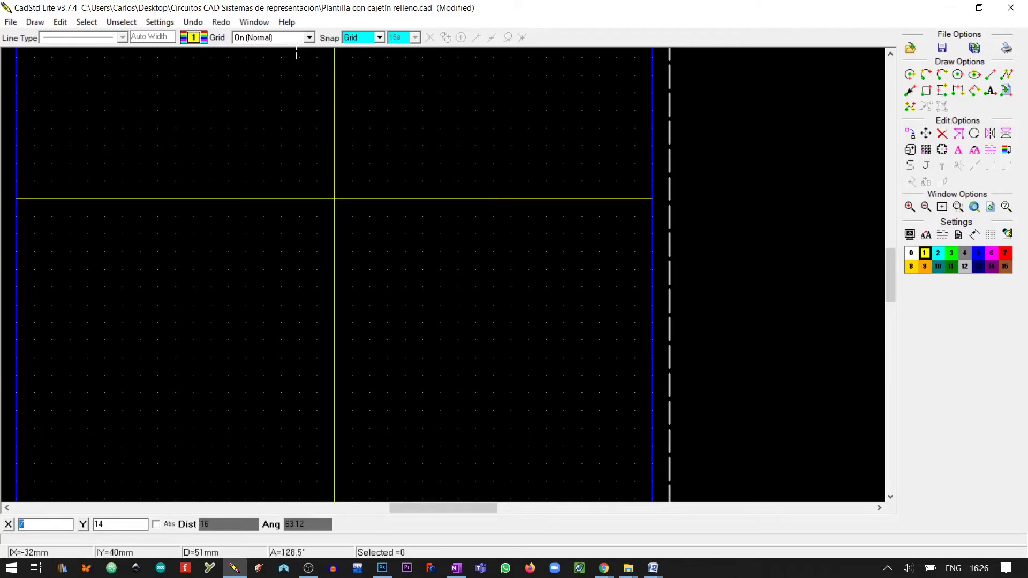
Draw a 30 mm yellow square of connected lines centred on the axes crossing, using Midpoint snap.
{"action": "left_click", "coordinate": [990, 74]}
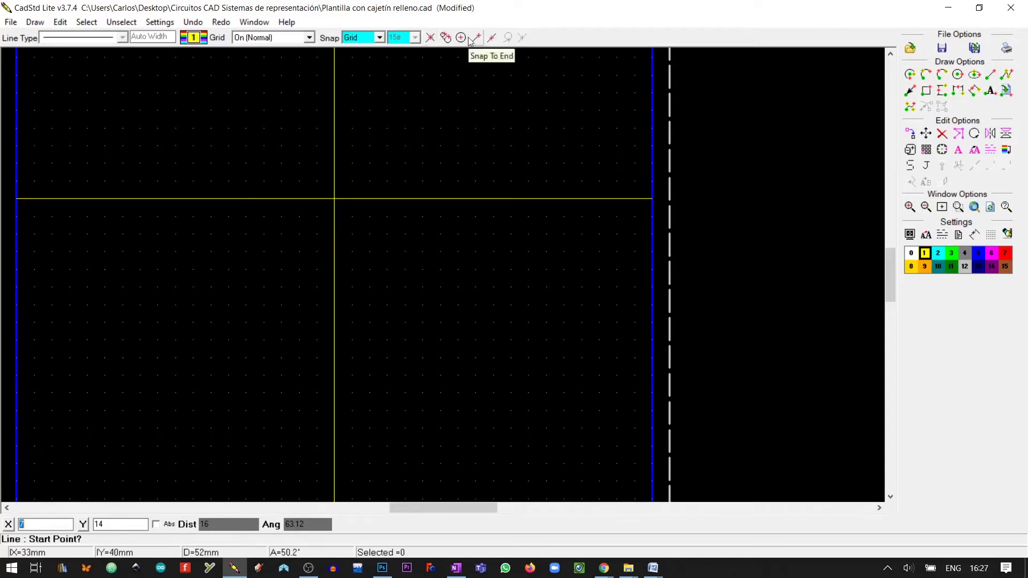
{"action": "left_click", "coordinate": [492, 37]}
{"action": "left_click", "coordinate": [390, 198]}
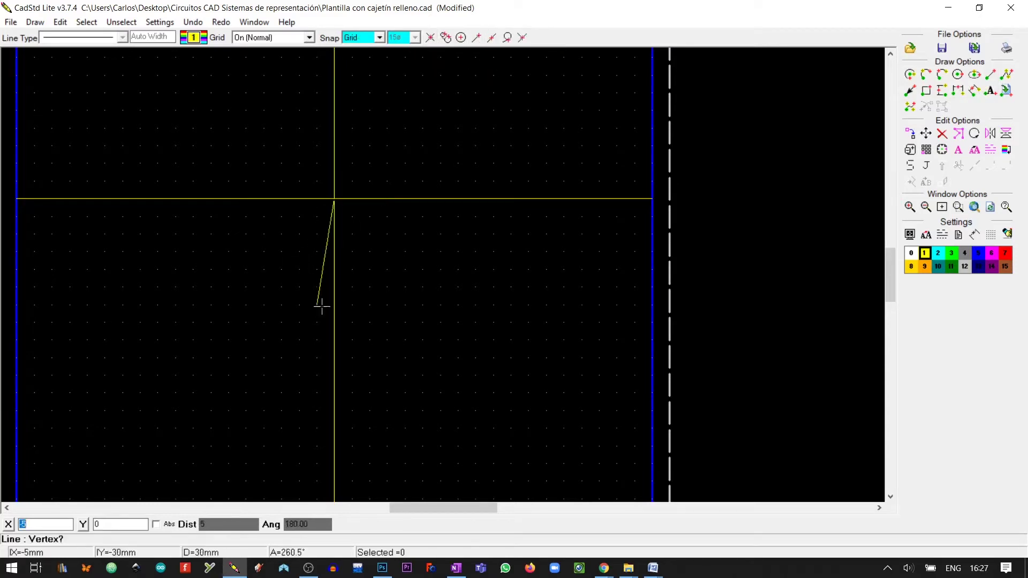
{"action": "left_click", "coordinate": [335, 251]}
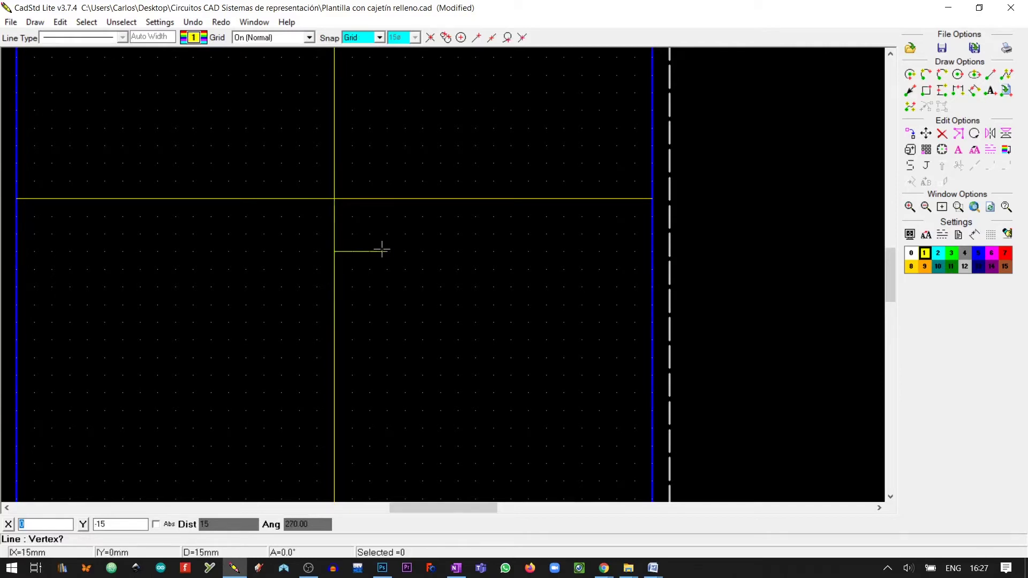
{"action": "left_click", "coordinate": [387, 251]}
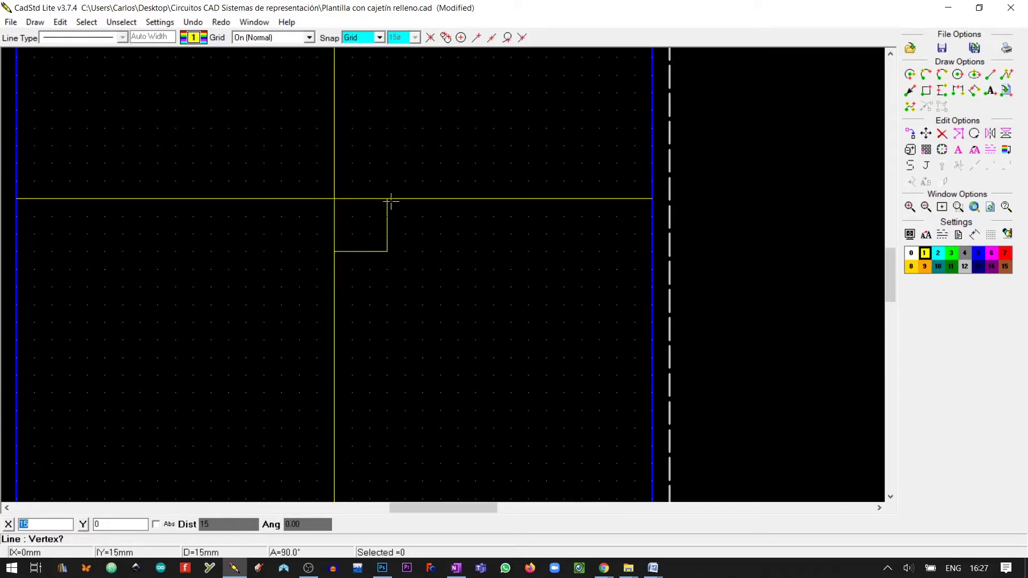
{"action": "left_click", "coordinate": [390, 200]}
{"action": "left_click", "coordinate": [388, 145]}
{"action": "left_click", "coordinate": [282, 145]}
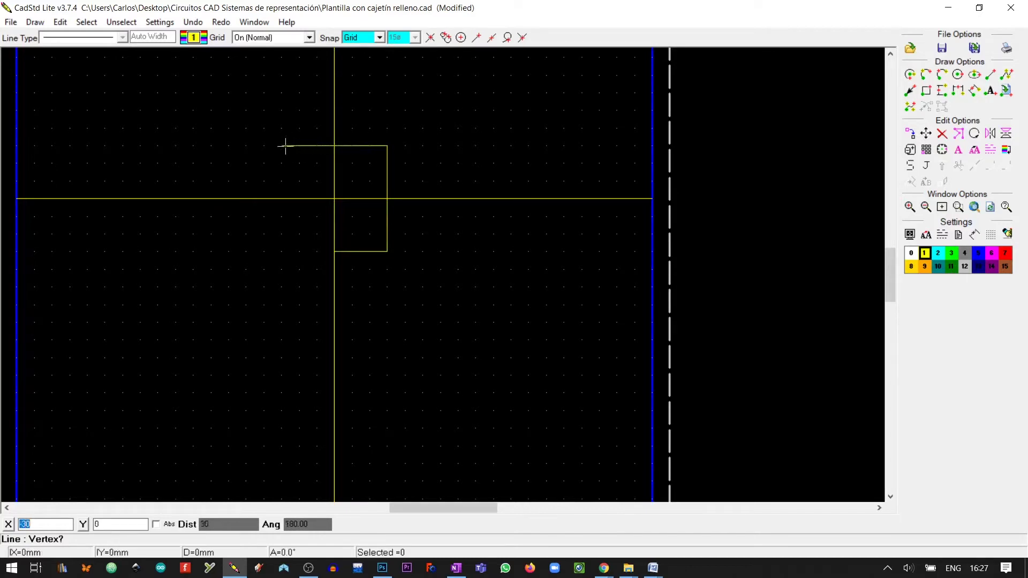
{"action": "left_click", "coordinate": [280, 249]}
{"action": "right_click", "coordinate": [389, 262]}
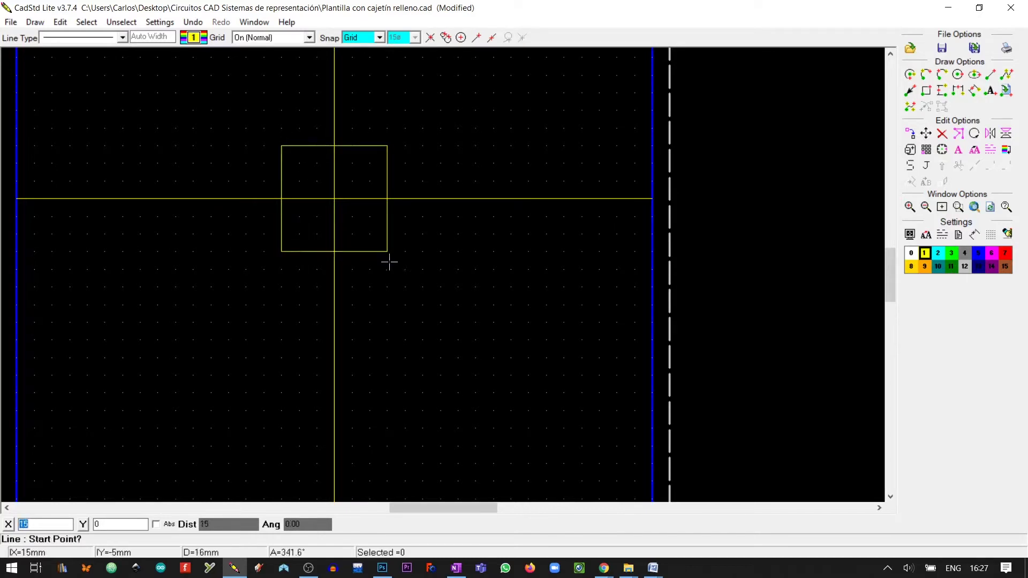
{"action": "scroll", "coordinate": [389, 262], "scroll_direction": "up", "scroll_amount": 2}
{"action": "scroll", "coordinate": [444, 258], "scroll_direction": "down", "scroll_amount": 1}
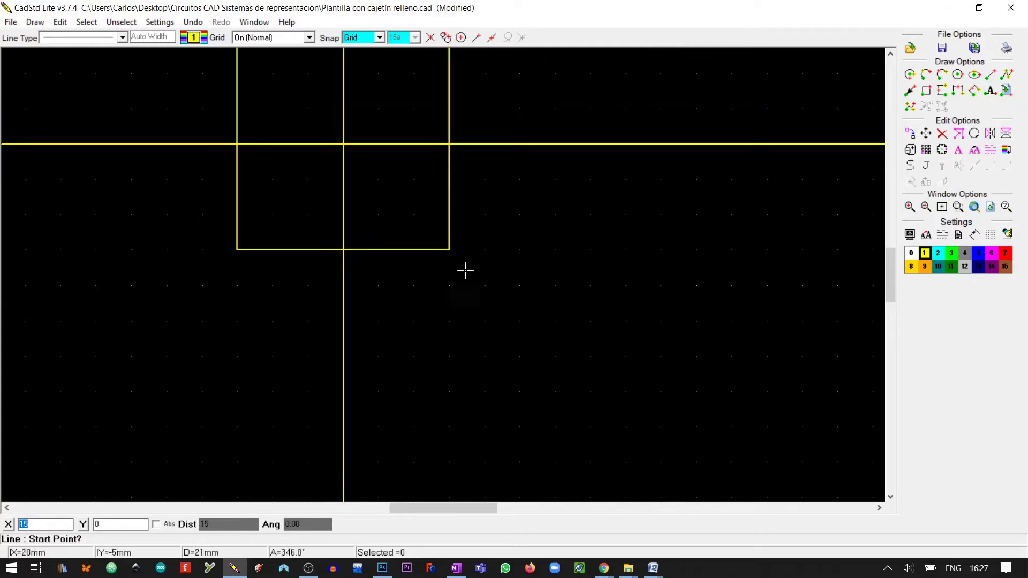
{"action": "scroll", "coordinate": [464, 271], "scroll_direction": "down", "scroll_amount": 1}
Make cyan layer 2 the default layer again.
{"action": "left_click", "coordinate": [122, 37]}
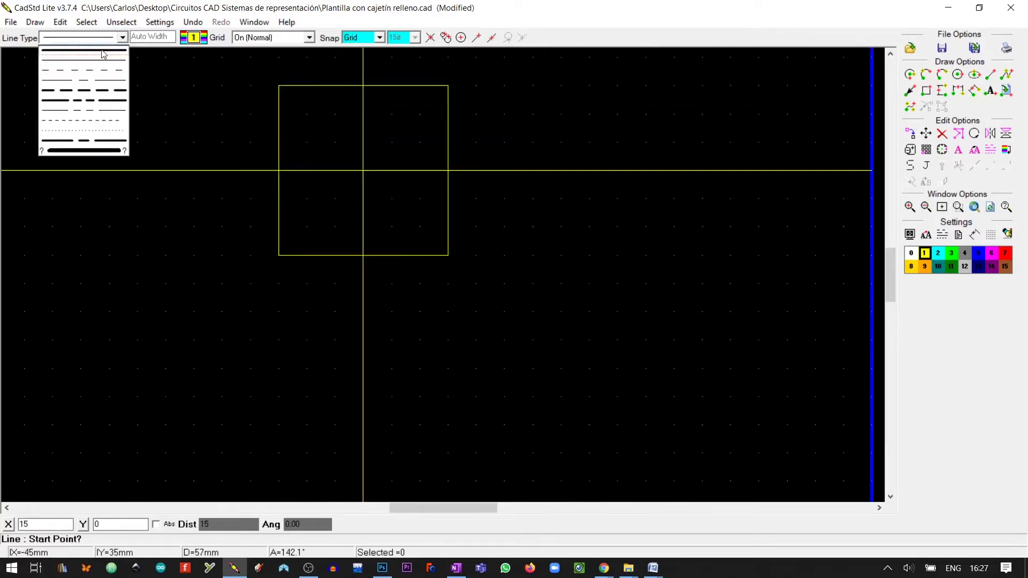
{"action": "left_click", "coordinate": [80, 53]}
{"action": "left_click", "coordinate": [193, 40]}
{"action": "left_click", "coordinate": [446, 281]}
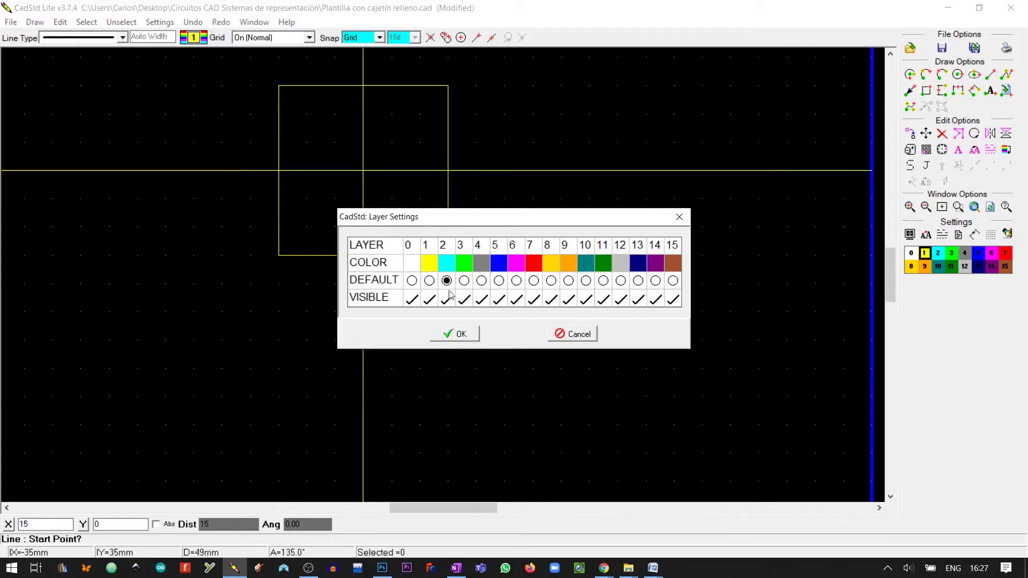
{"action": "left_click", "coordinate": [455, 333]}
Draw the wide cyan rectangle from the square's lower-right corner, cancelling a stray second rectangle.
{"action": "left_click", "coordinate": [940, 91]}
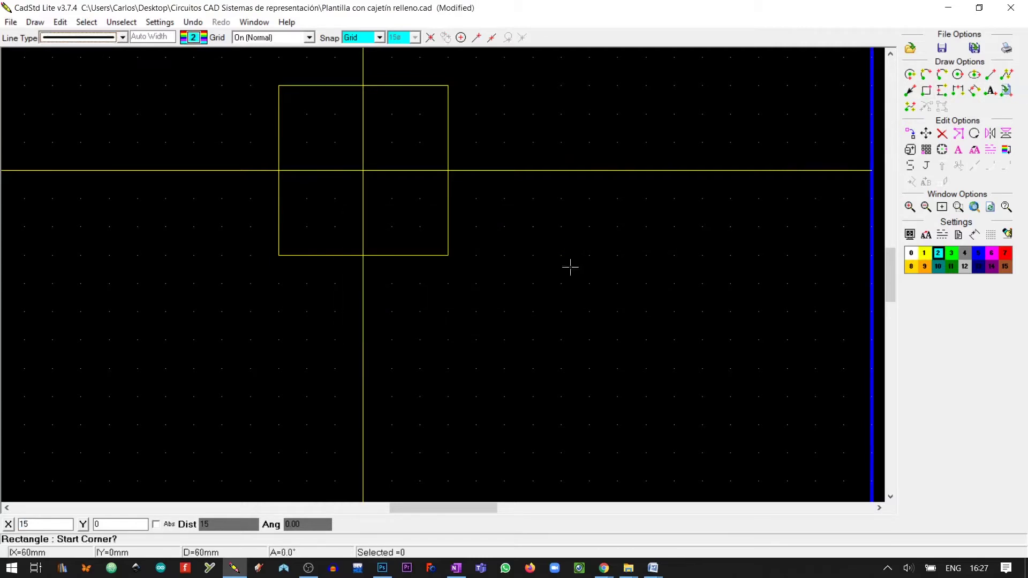
{"action": "left_click", "coordinate": [448, 256]}
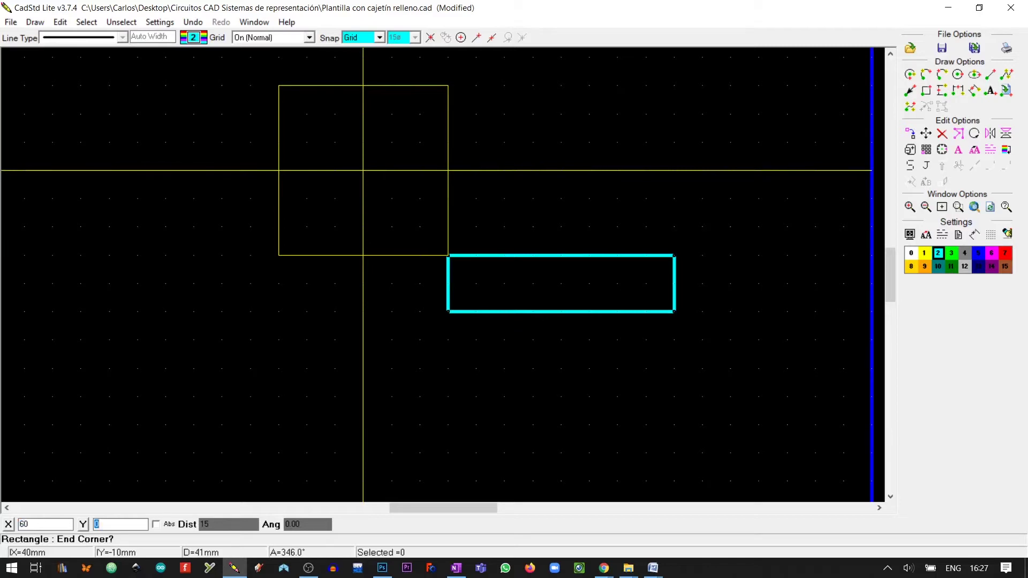
{"action": "type", "text": "-10"}
{"action": "key", "text": "Return"}
{"action": "scroll", "coordinate": [664, 323], "scroll_direction": "down", "scroll_amount": 1}
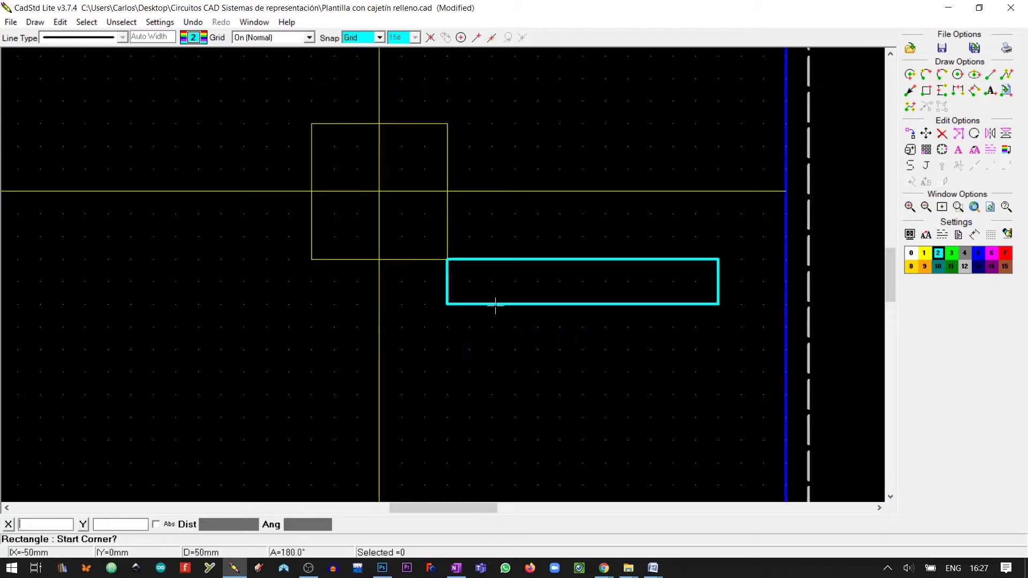
{"action": "left_click", "coordinate": [471, 304]}
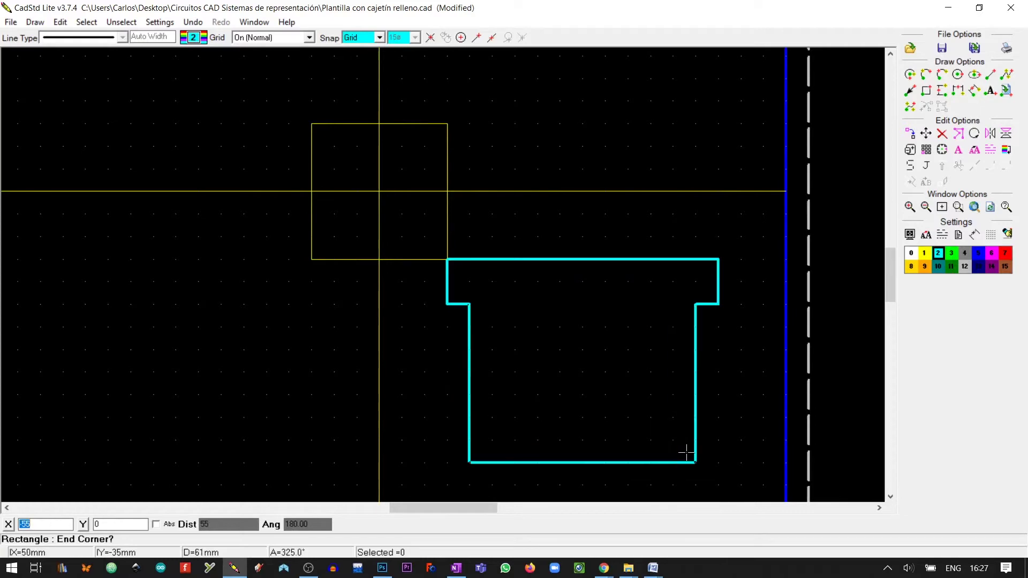
{"action": "key", "text": "Escape"}
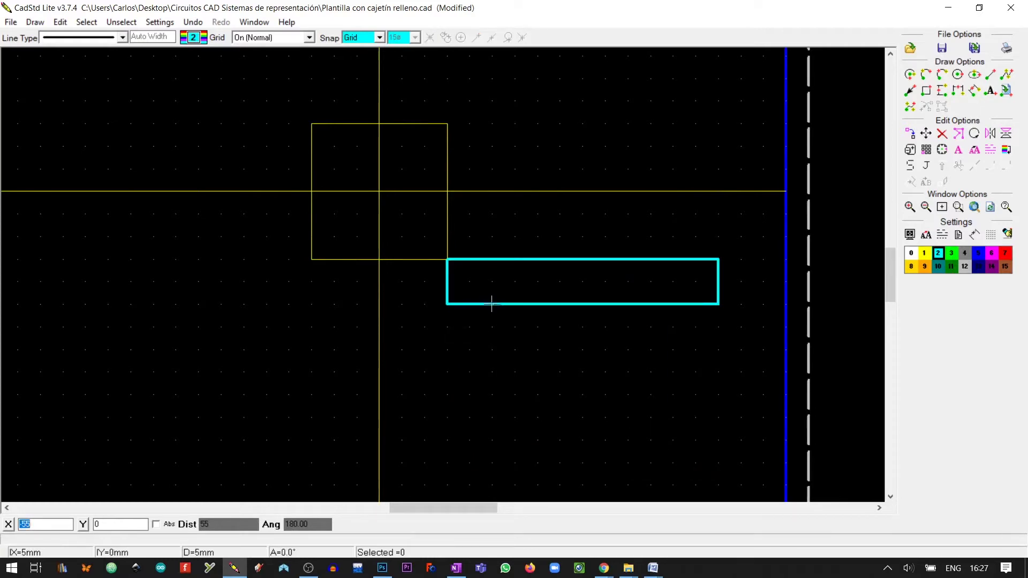
Draw a tall cyan rectangle under the wide bar, redrawing it once after an undo.
{"action": "left_click", "coordinate": [990, 234]}
{"action": "left_click", "coordinate": [535, 344]}
{"action": "left_click", "coordinate": [928, 91]}
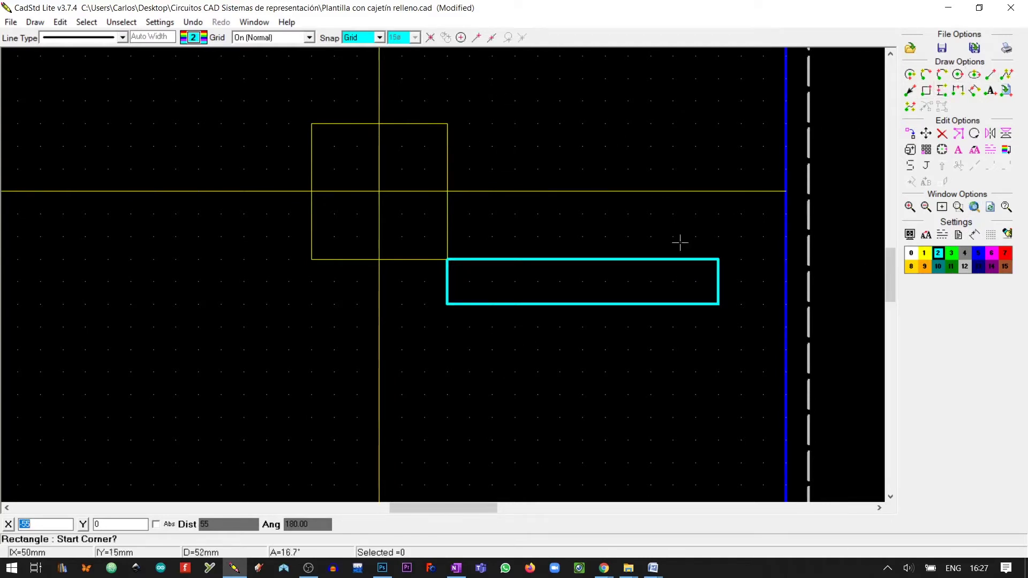
{"action": "left_click", "coordinate": [492, 304]}
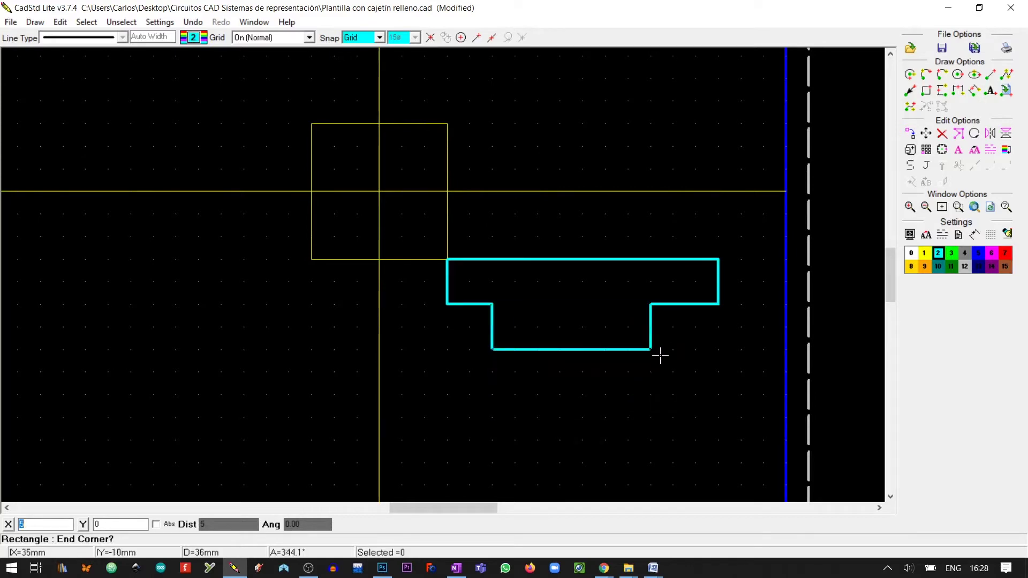
{"action": "left_click", "coordinate": [651, 485]}
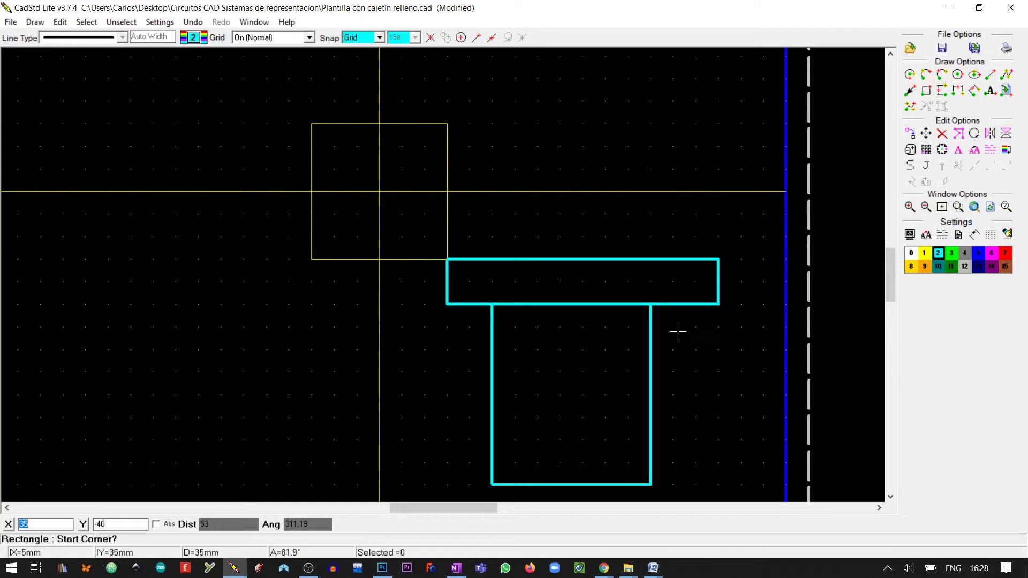
{"action": "key", "text": "ctrl+z"}
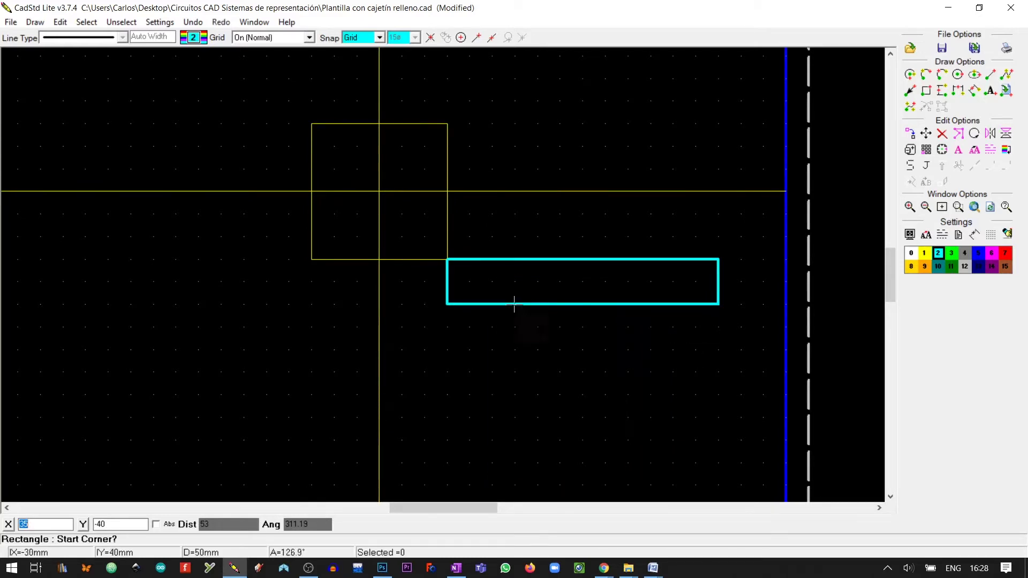
{"action": "left_click", "coordinate": [493, 304]}
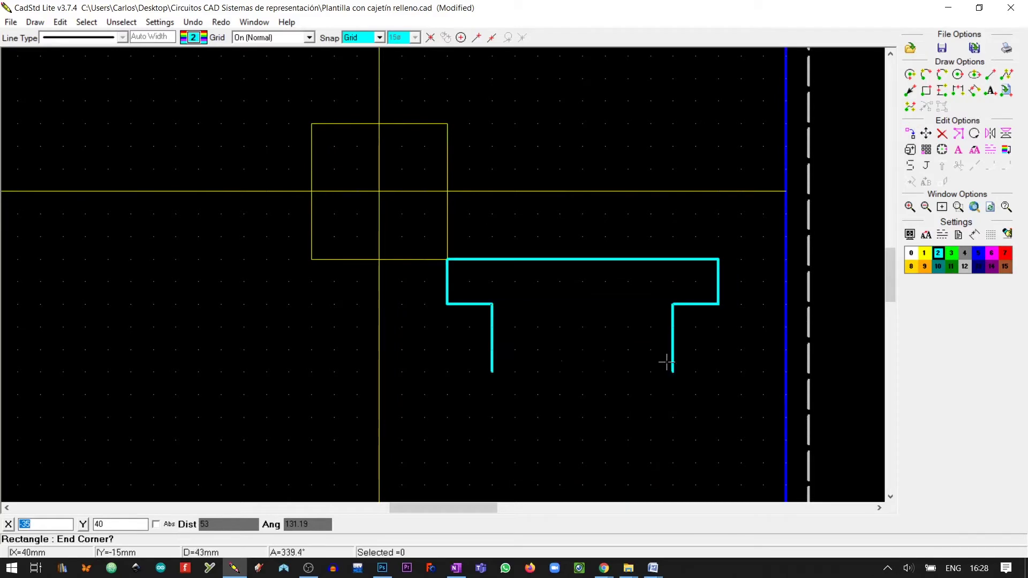
{"action": "left_click", "coordinate": [671, 483]}
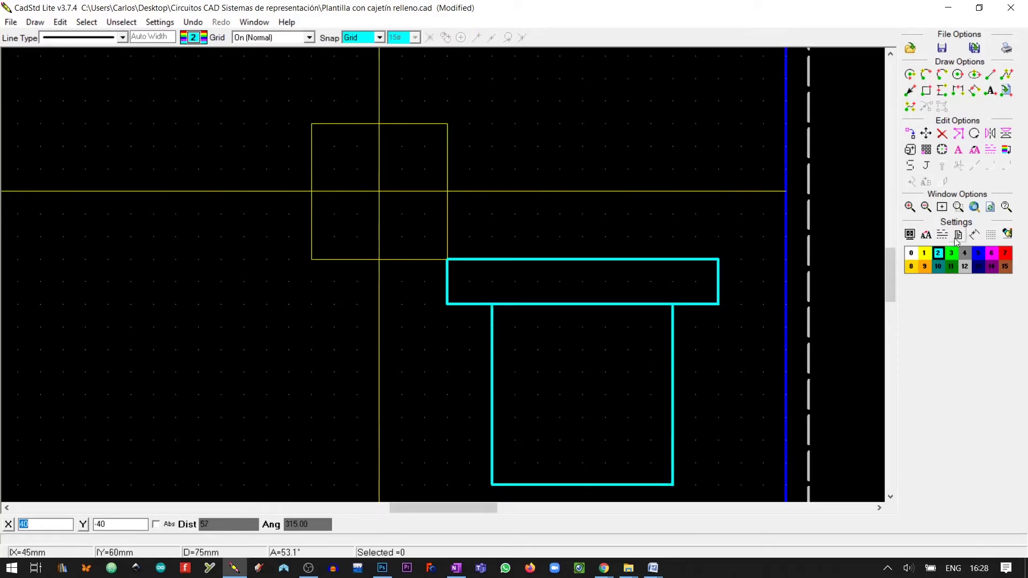
Set the grid's X spacing to 10 in Grid Settings.
{"action": "left_click", "coordinate": [990, 235]}
{"action": "key", "text": "Tab"}
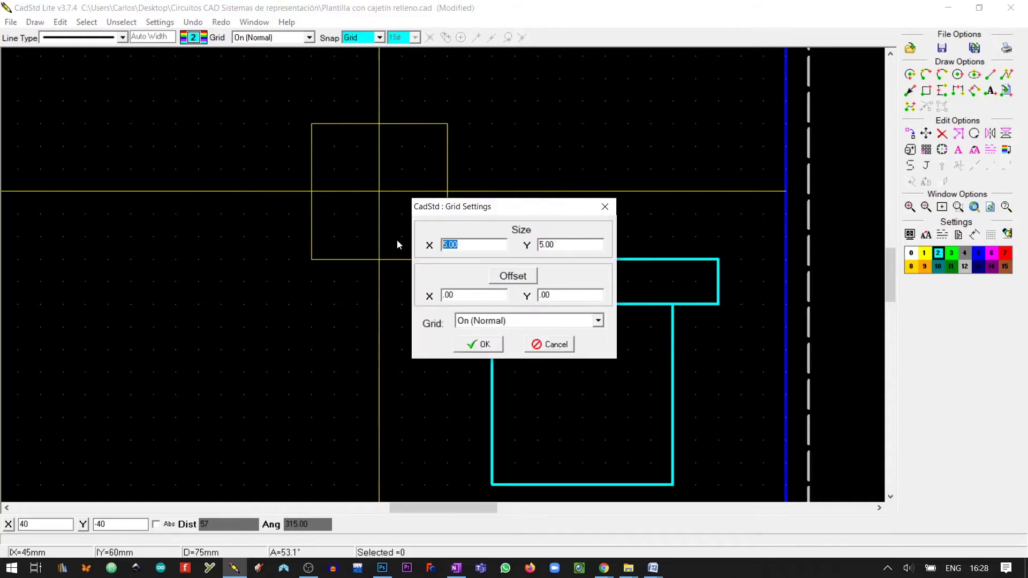
{"action": "type", "text": "10"}
{"action": "key", "text": "Tab"}
{"action": "left_click", "coordinate": [483, 345]}
{"action": "scroll", "coordinate": [618, 397], "scroll_direction": "down", "scroll_amount": 1}
{"action": "scroll", "coordinate": [616, 397], "scroll_direction": "up", "scroll_amount": 1}
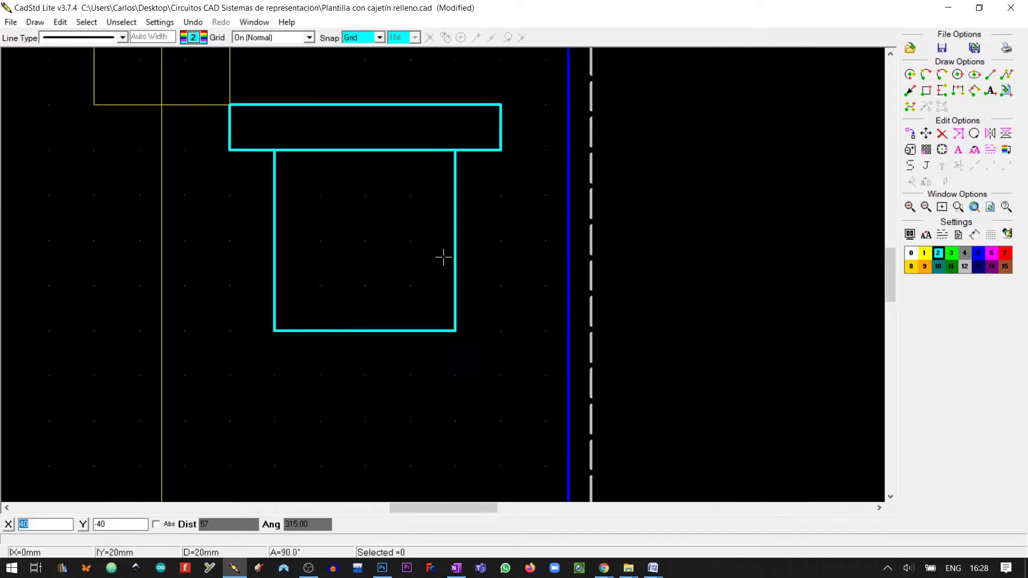
{"action": "scroll", "coordinate": [367, 223], "scroll_direction": "down", "scroll_amount": 1}
{"action": "scroll", "coordinate": [340, 202], "scroll_direction": "down", "scroll_amount": 1}
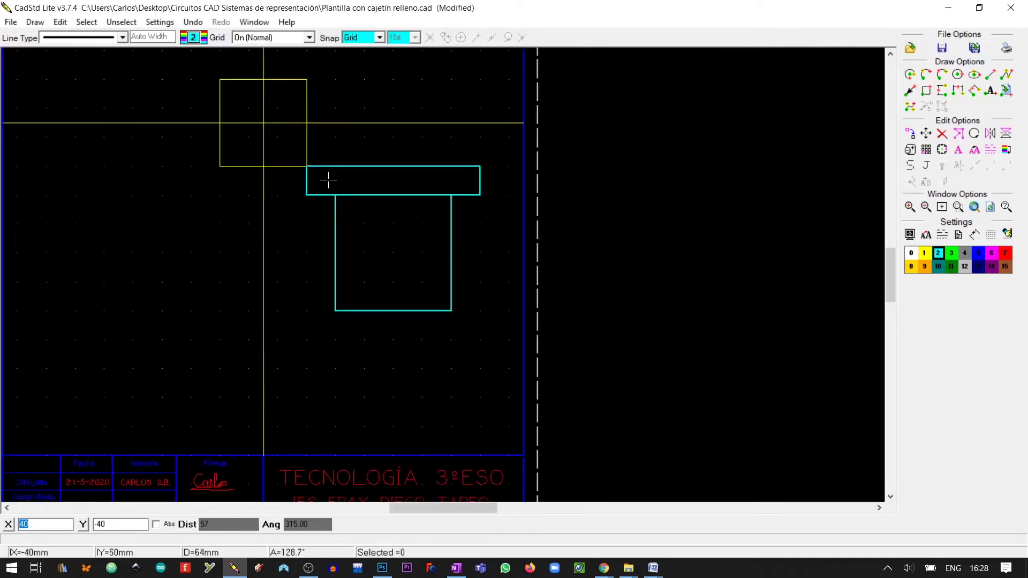
{"action": "scroll", "coordinate": [328, 179], "scroll_direction": "down", "scroll_amount": 1}
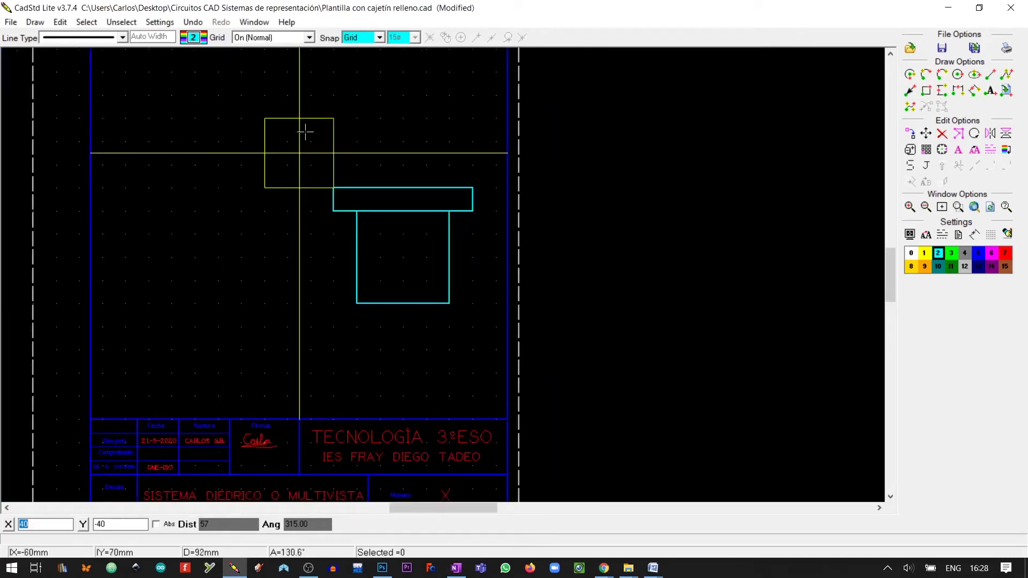
Choose a thin line style, select the Line tool, and make yellow layer 1 the default.
{"action": "left_click", "coordinate": [105, 43]}
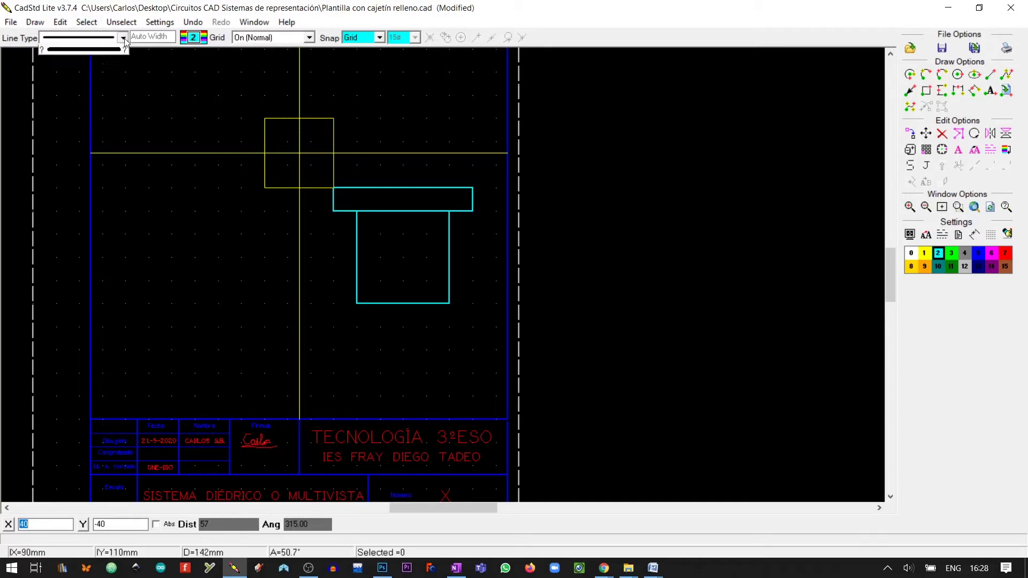
{"action": "left_click", "coordinate": [80, 55]}
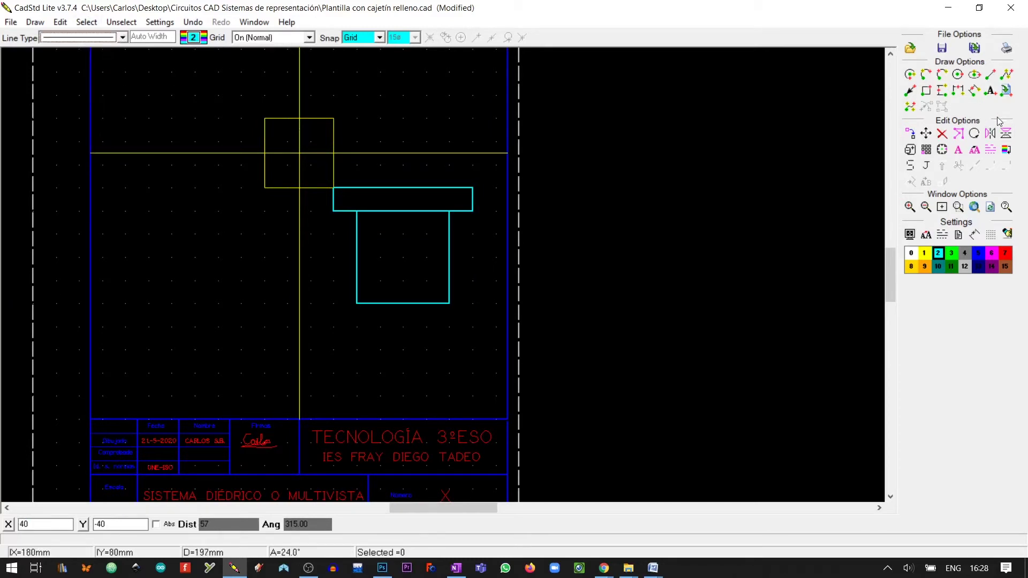
{"action": "left_click", "coordinate": [958, 73]}
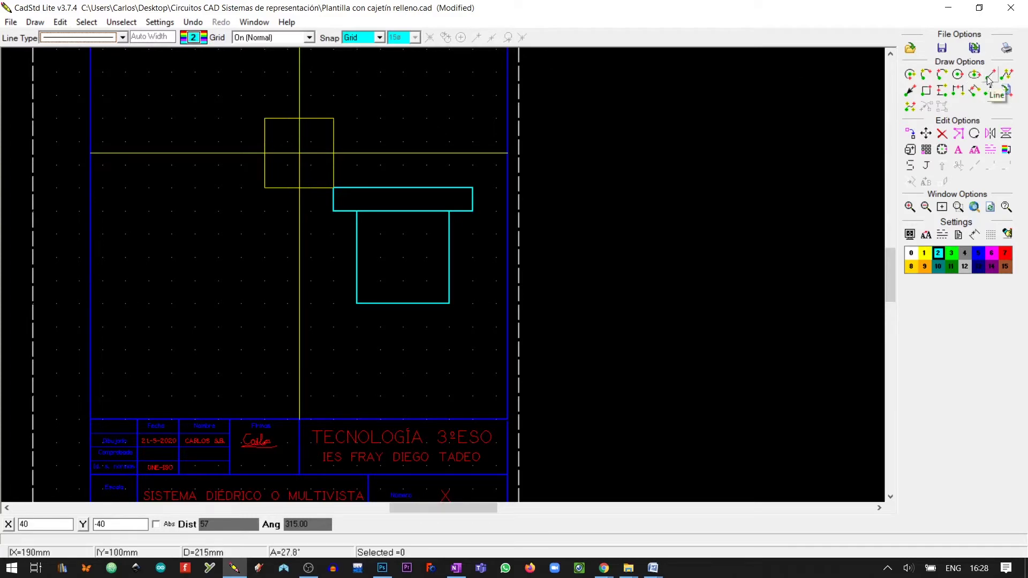
{"action": "left_click", "coordinate": [990, 75]}
{"action": "left_click", "coordinate": [195, 38]}
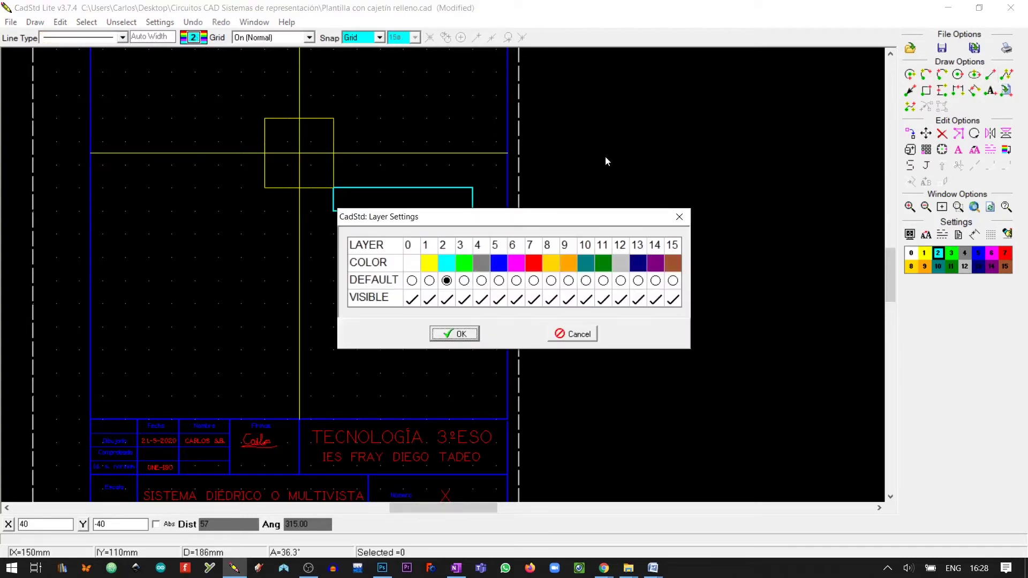
{"action": "left_click", "coordinate": [429, 280]}
{"action": "left_click", "coordinate": [445, 332]}
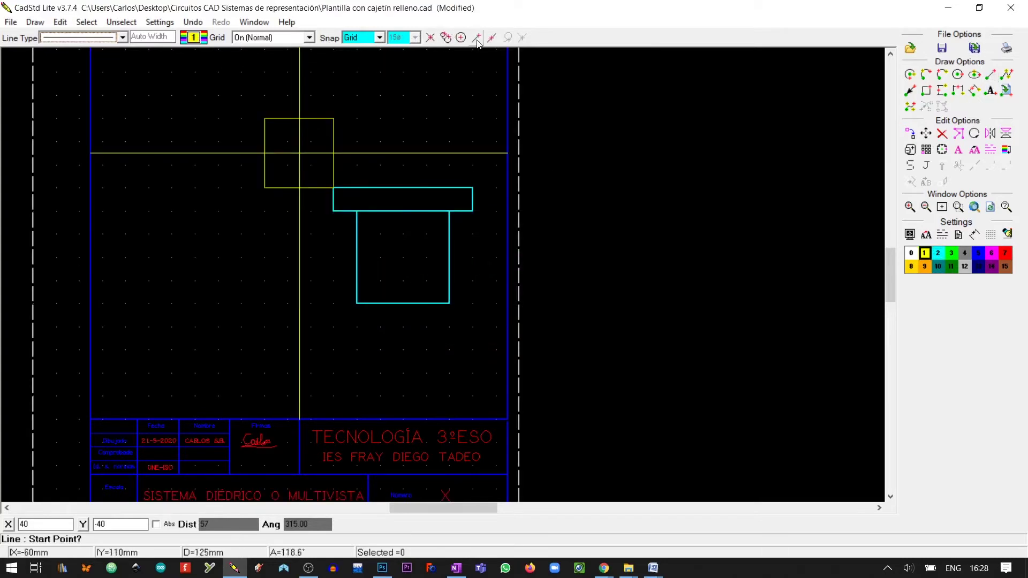
Draw horizontal lines from the wide bar's and tall rectangle's lower-left corners to the vertical yellow line.
{"action": "left_click", "coordinate": [335, 212]}
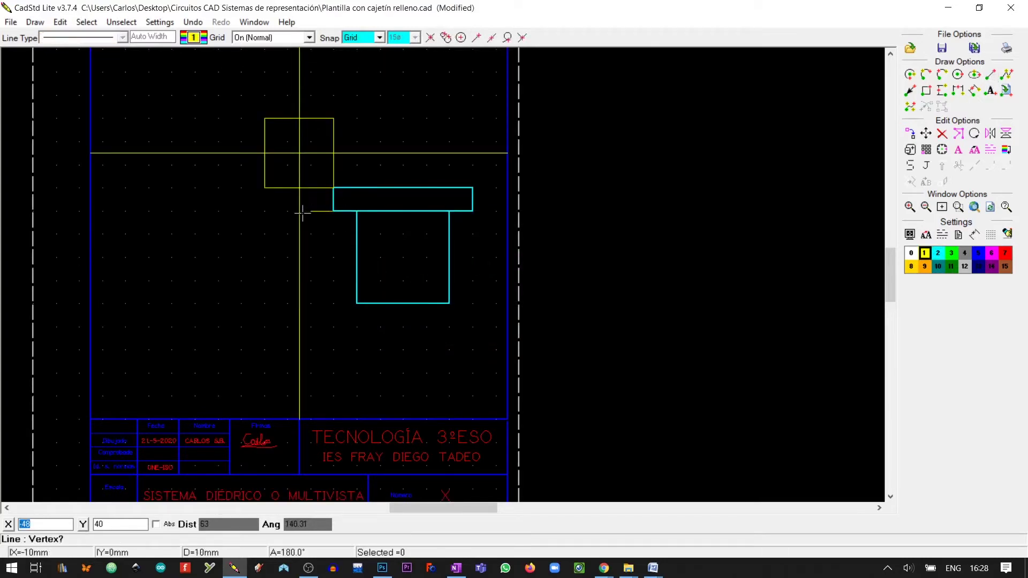
{"action": "left_click", "coordinate": [522, 37]}
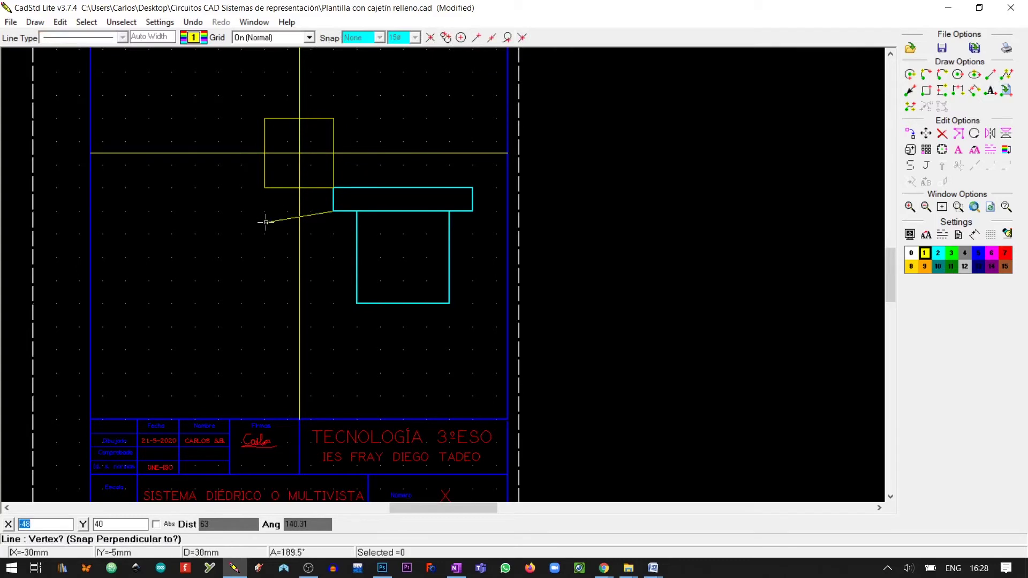
{"action": "left_click", "coordinate": [311, 205]}
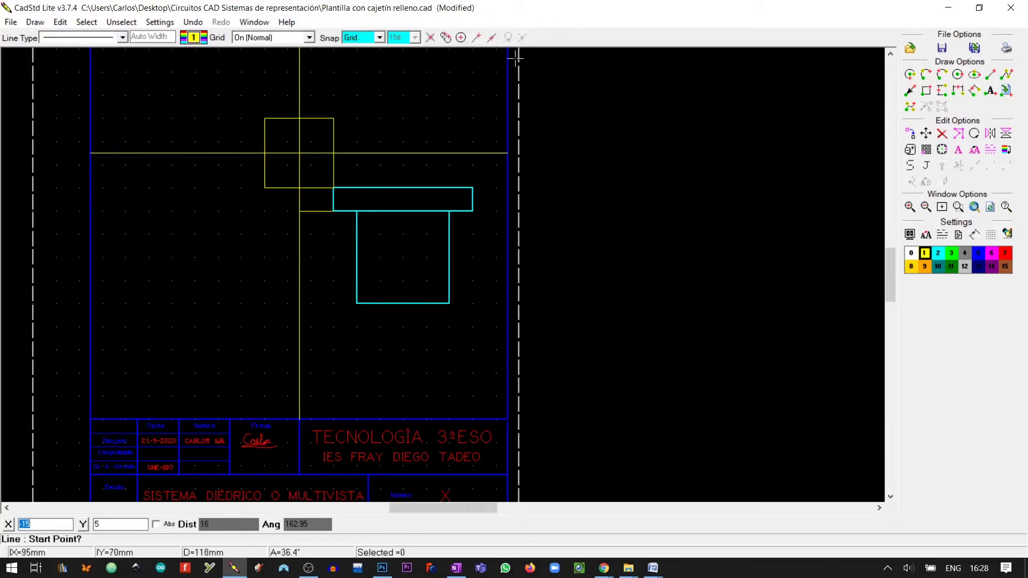
{"action": "left_click", "coordinate": [430, 37]}
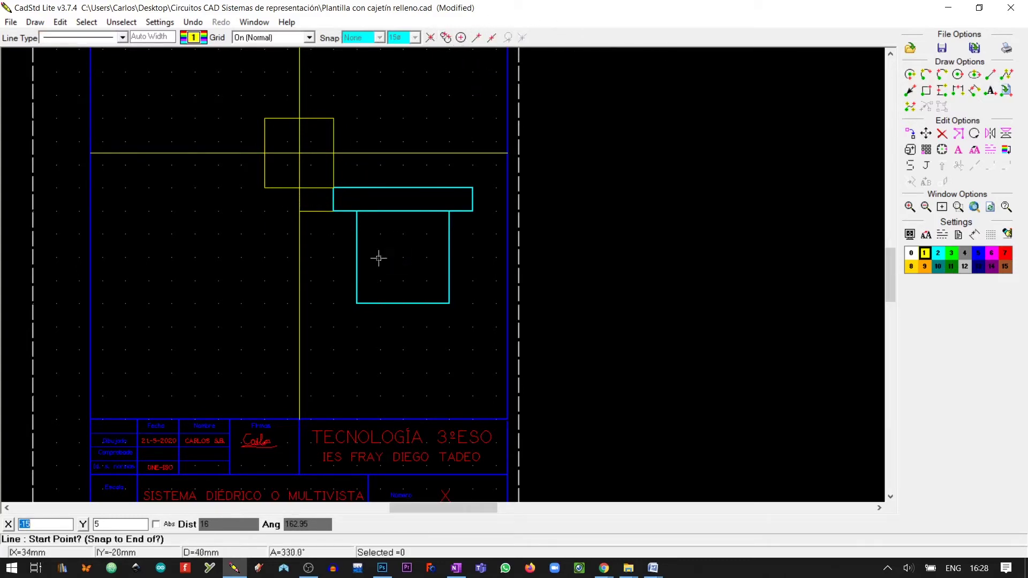
{"action": "left_click", "coordinate": [364, 303]}
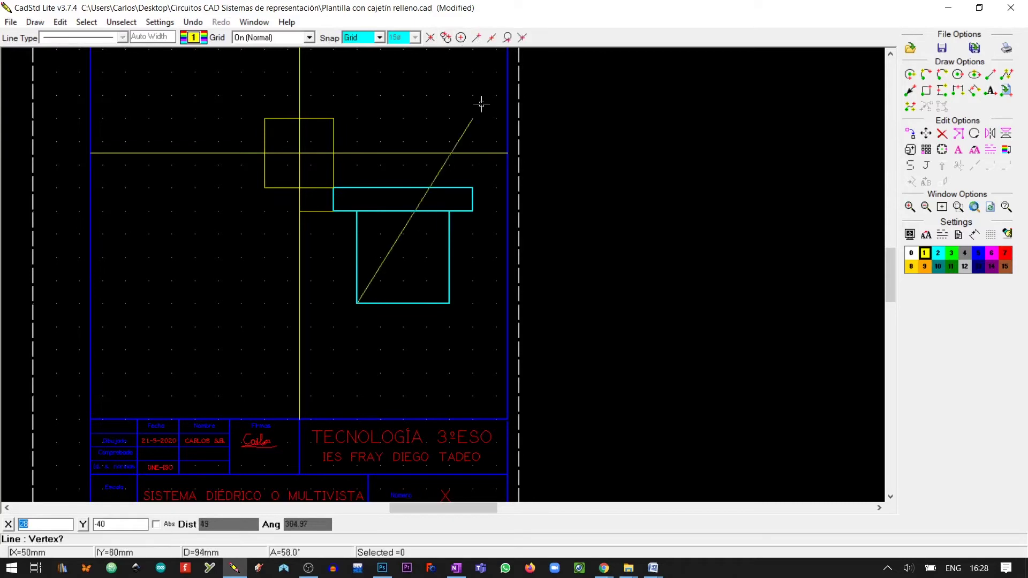
{"action": "left_click", "coordinate": [522, 37]}
{"action": "left_click", "coordinate": [299, 230]}
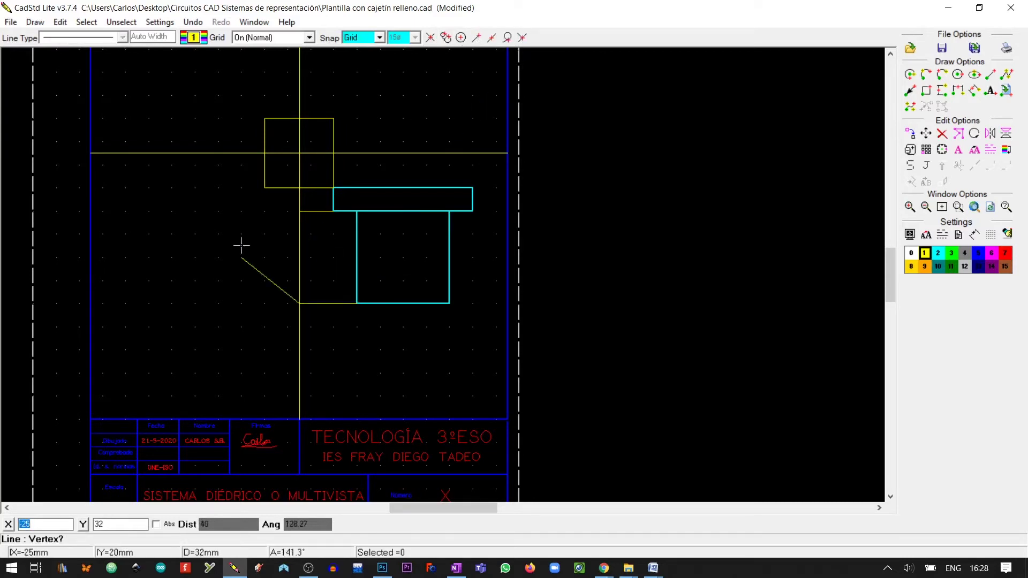
{"action": "right_click", "coordinate": [241, 245]}
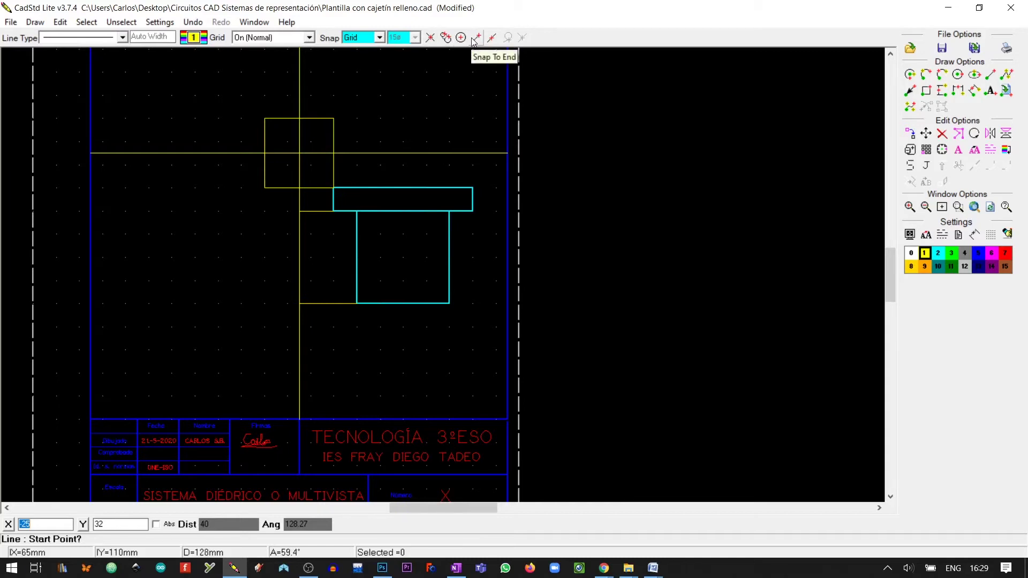
Switch snapping to Angle mode with a 45° snap angle.
{"action": "left_click", "coordinate": [474, 40]}
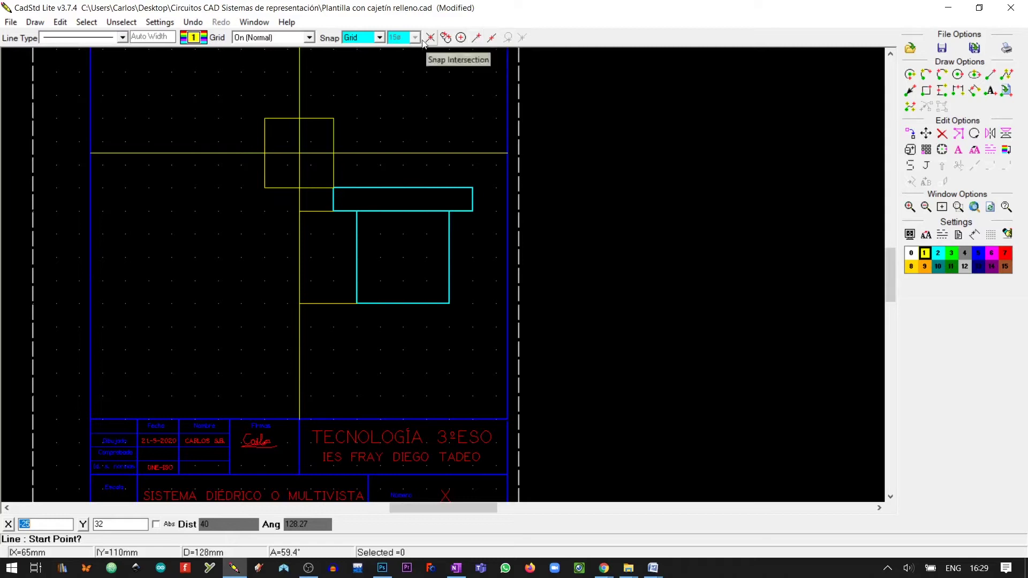
{"action": "left_click", "coordinate": [379, 38]}
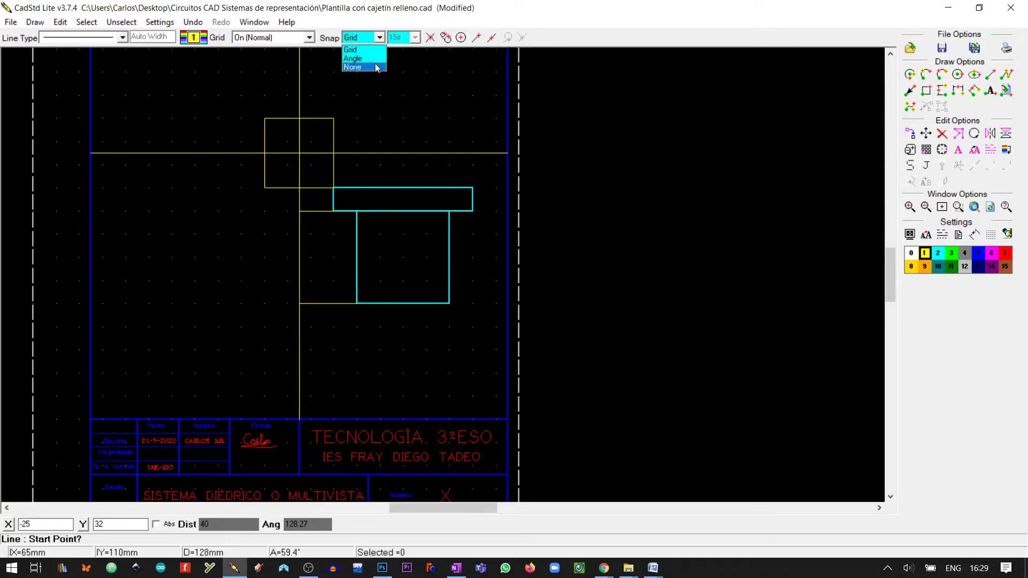
{"action": "left_click", "coordinate": [375, 58]}
{"action": "left_click", "coordinate": [415, 37]}
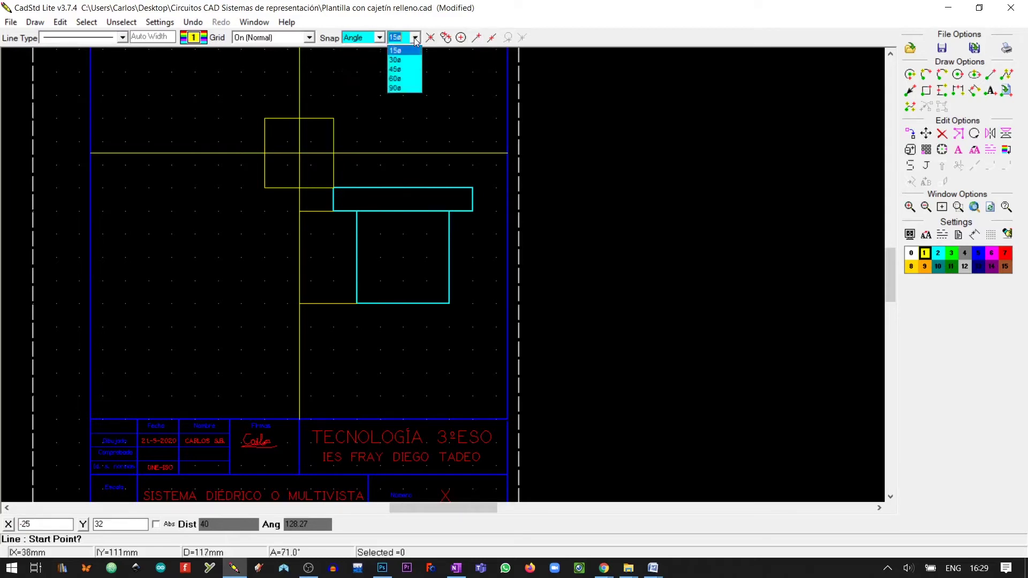
{"action": "left_click", "coordinate": [411, 68]}
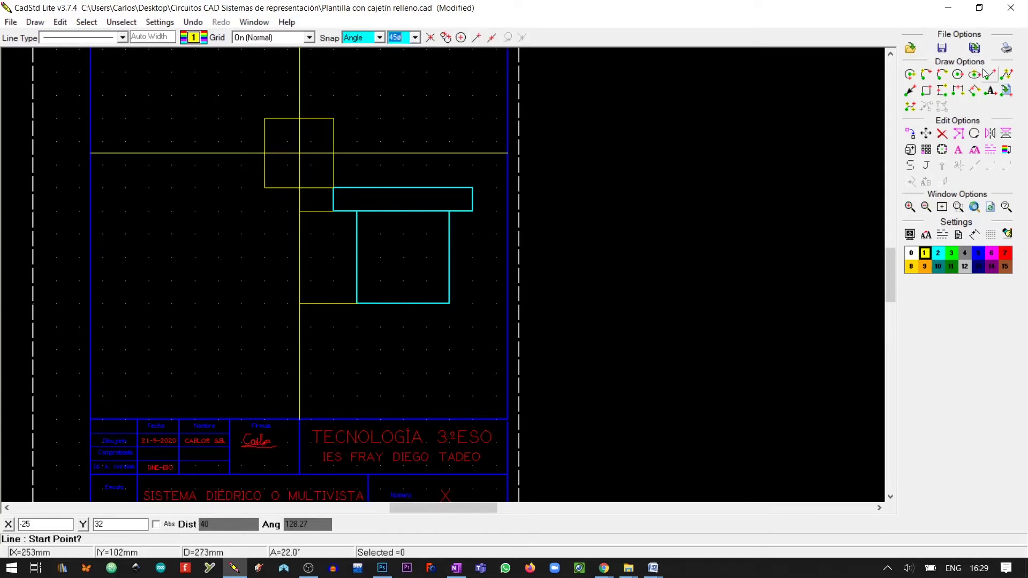
Start a 45°-locked line at the wide bar's lower-left corner using endpoint snap.
{"action": "left_click", "coordinate": [476, 38]}
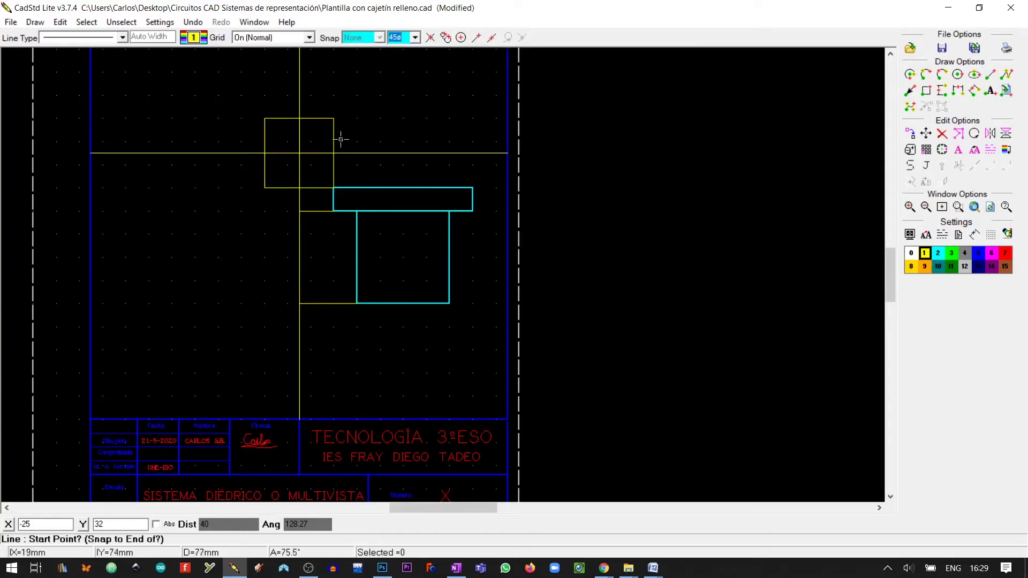
{"action": "left_click", "coordinate": [320, 208]}
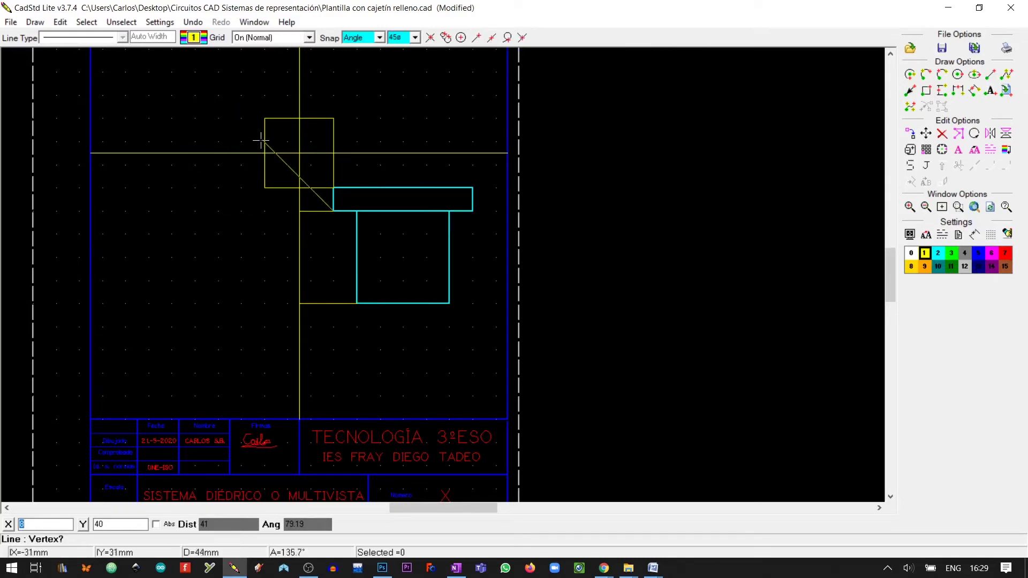
{"action": "left_click", "coordinate": [477, 38]}
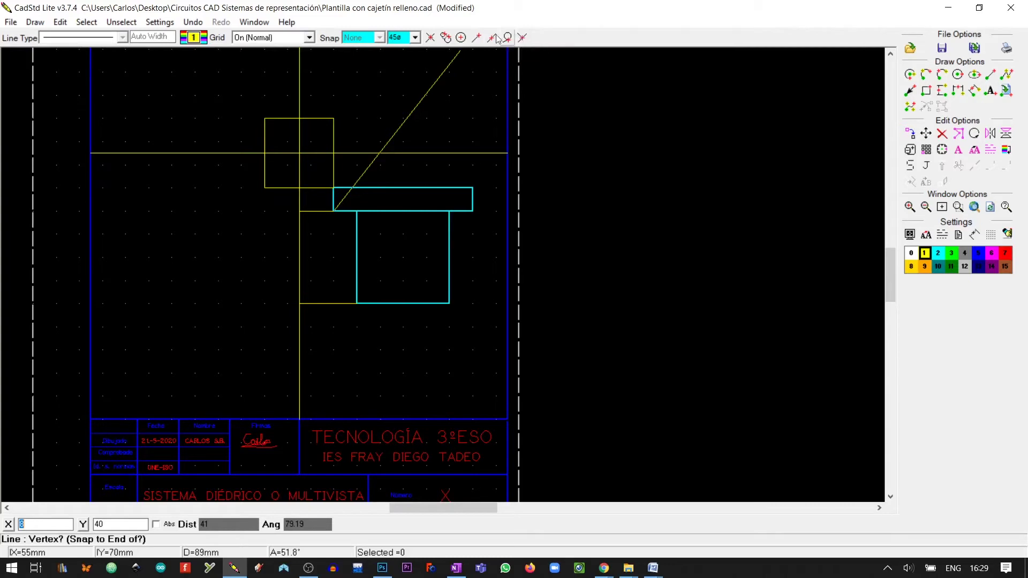
{"action": "key", "text": "a"}
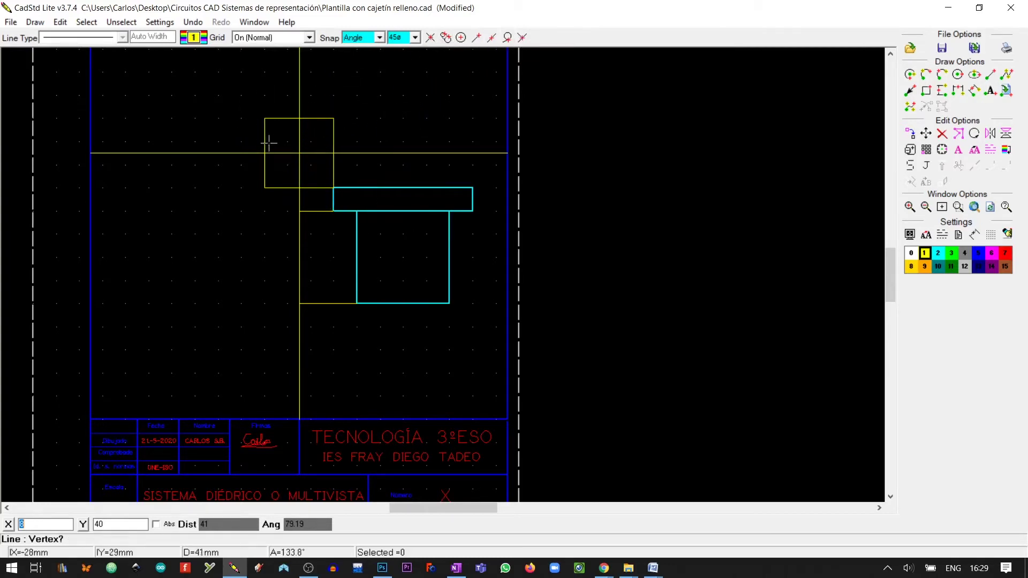
Draw a 45° up-left diagonal from the square's corner, replacing an undone first attempt.
{"action": "left_click", "coordinate": [271, 148]}
{"action": "right_click", "coordinate": [276, 199]}
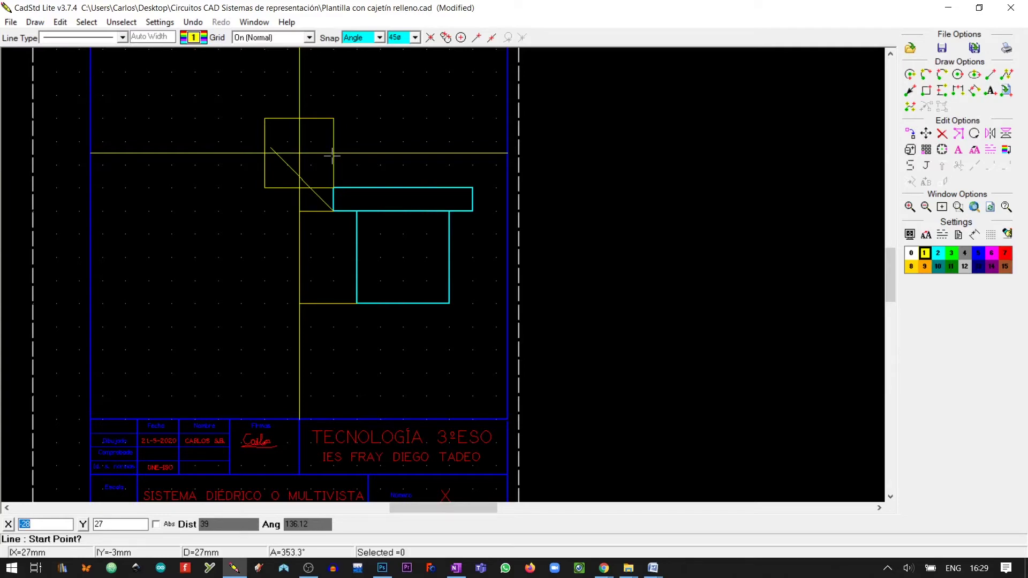
{"action": "key", "text": "ctrl+z"}
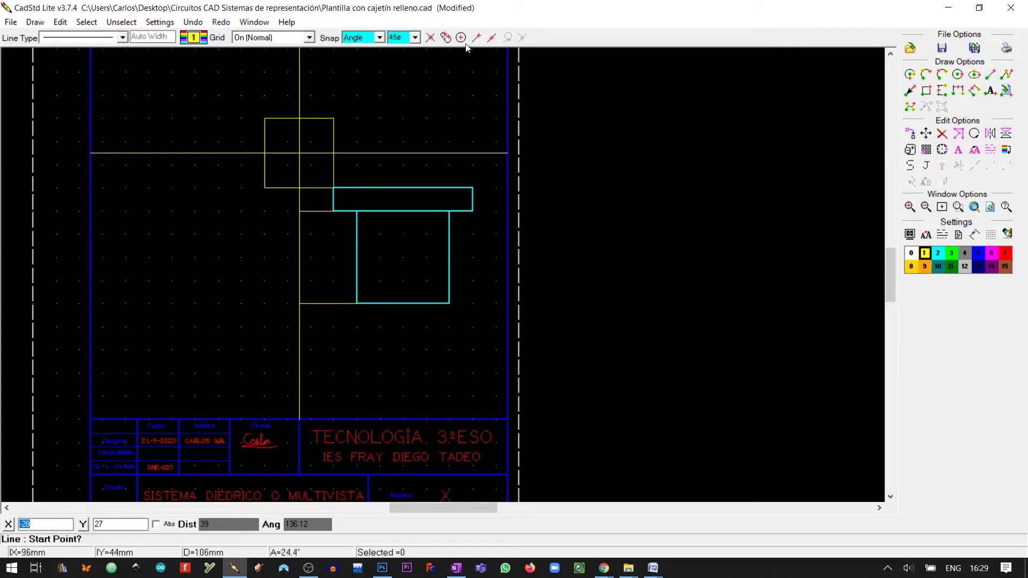
{"action": "left_click", "coordinate": [315, 208]}
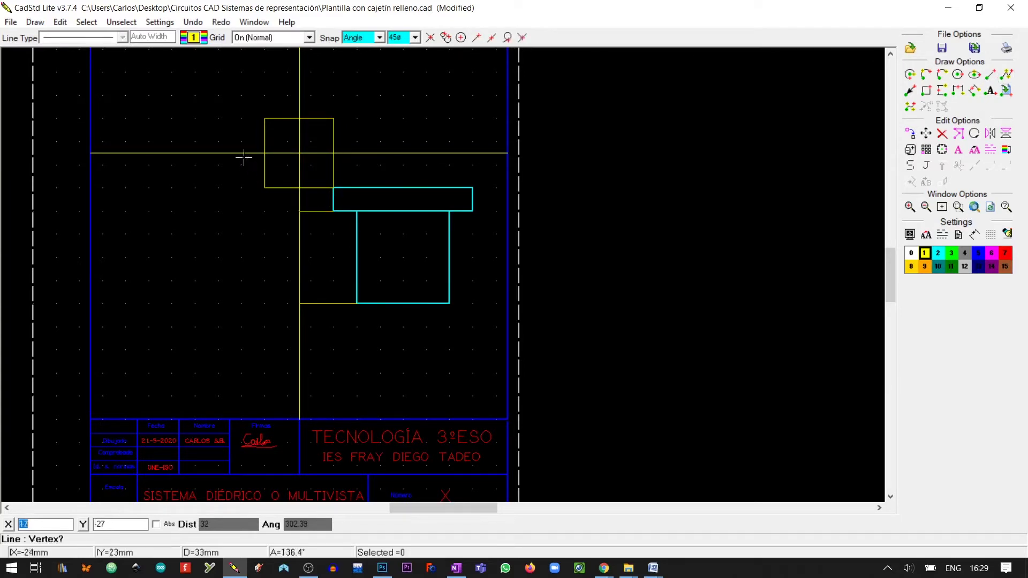
{"action": "left_click", "coordinate": [228, 146]}
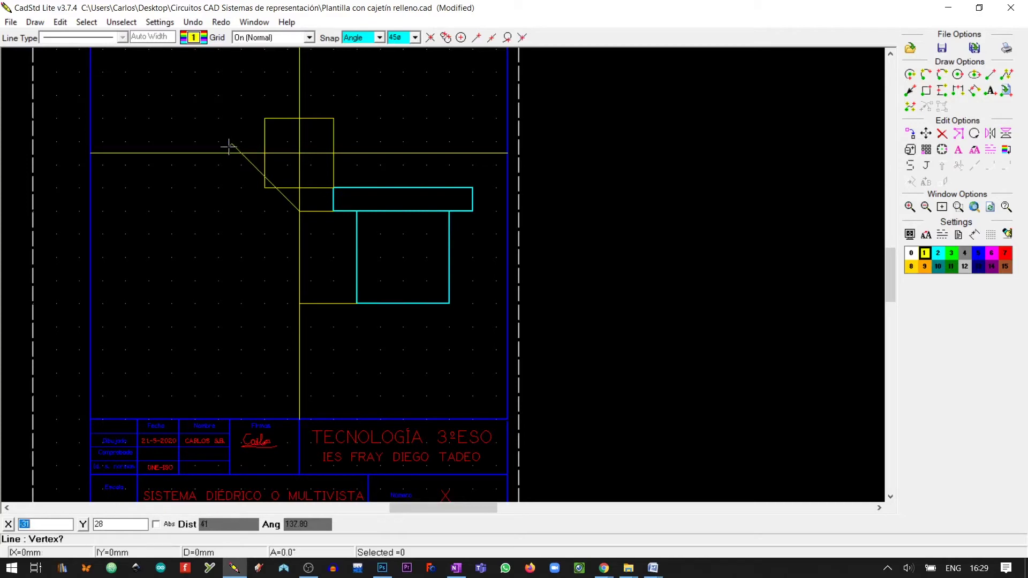
{"action": "right_click", "coordinate": [229, 145]}
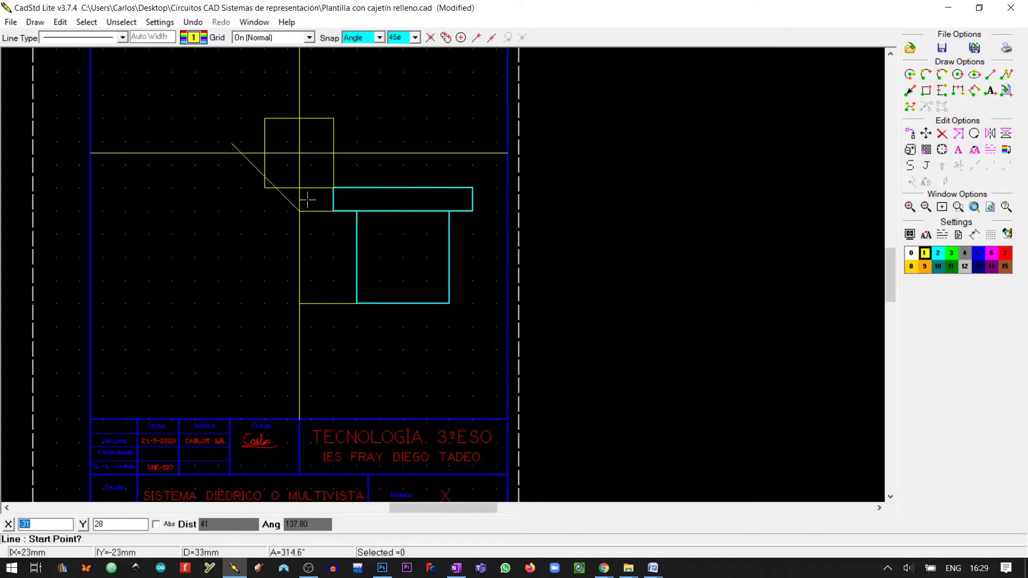
Add two more 45° up-left diagonals from the lower yellow corner and the square's lower corner.
{"action": "left_click", "coordinate": [476, 37]}
{"action": "left_click", "coordinate": [311, 305]}
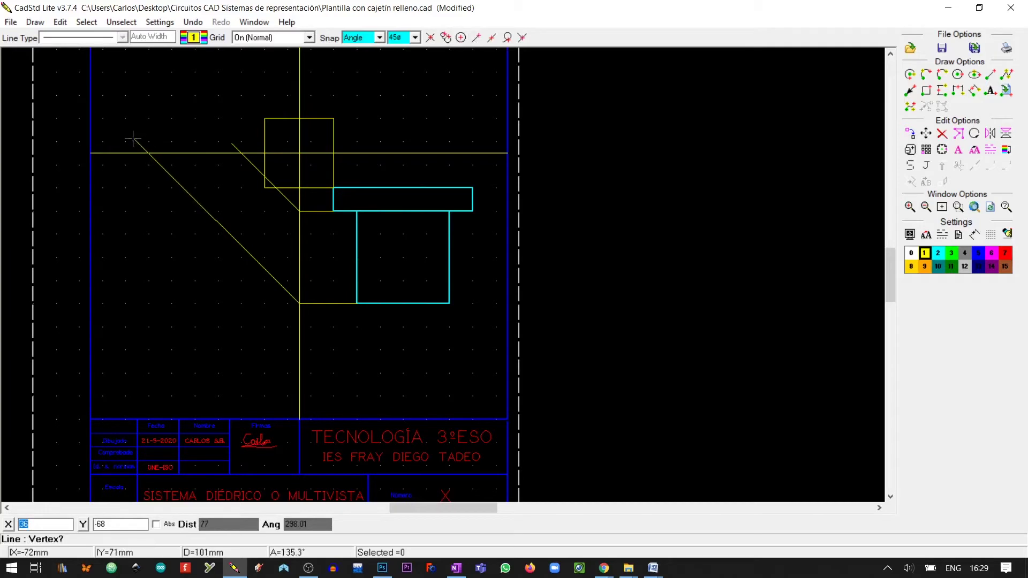
{"action": "left_click", "coordinate": [133, 139]}
{"action": "right_click", "coordinate": [278, 158]}
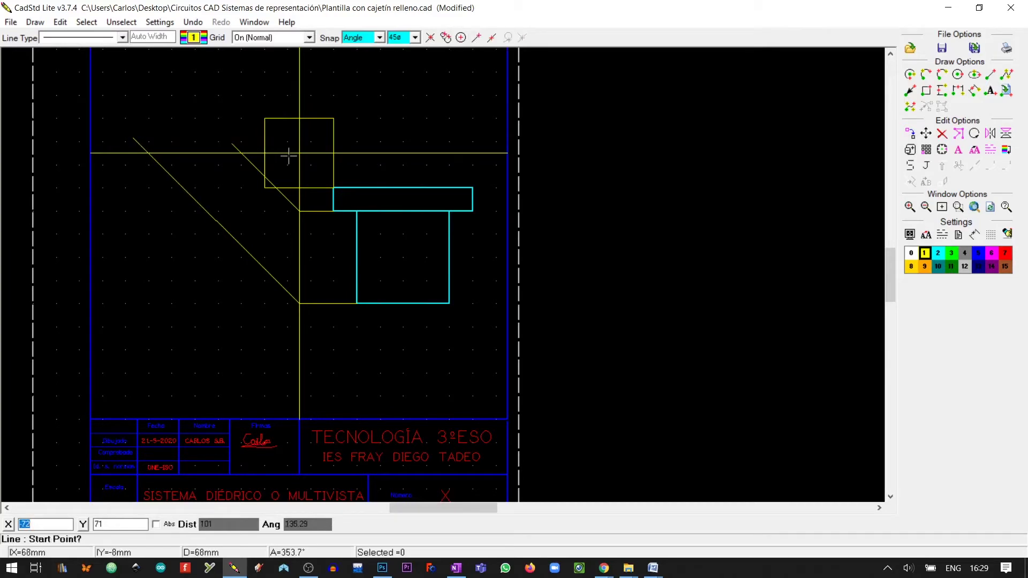
{"action": "right_click", "coordinate": [308, 185]}
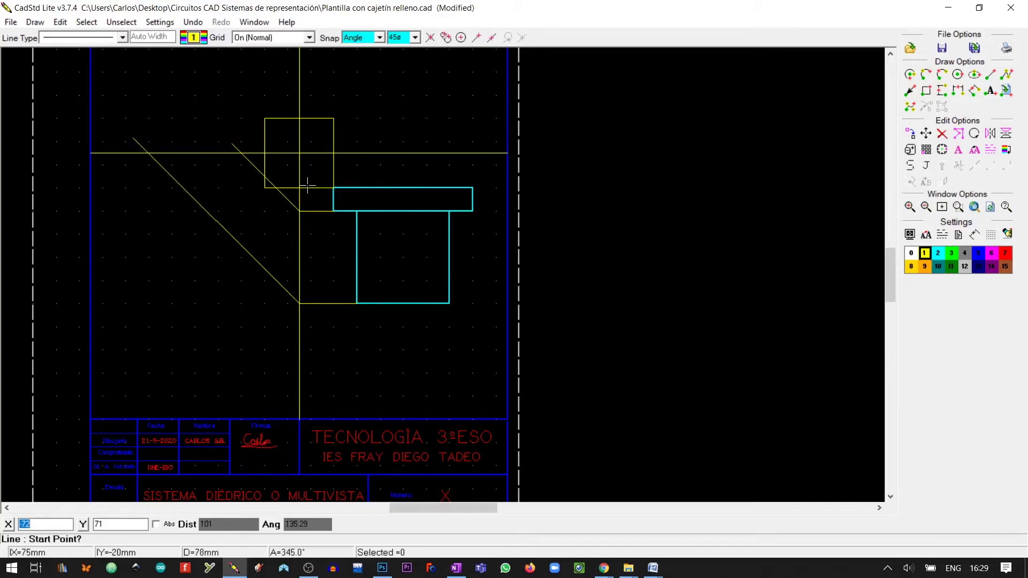
{"action": "left_click", "coordinate": [476, 37]}
{"action": "left_click", "coordinate": [304, 188]}
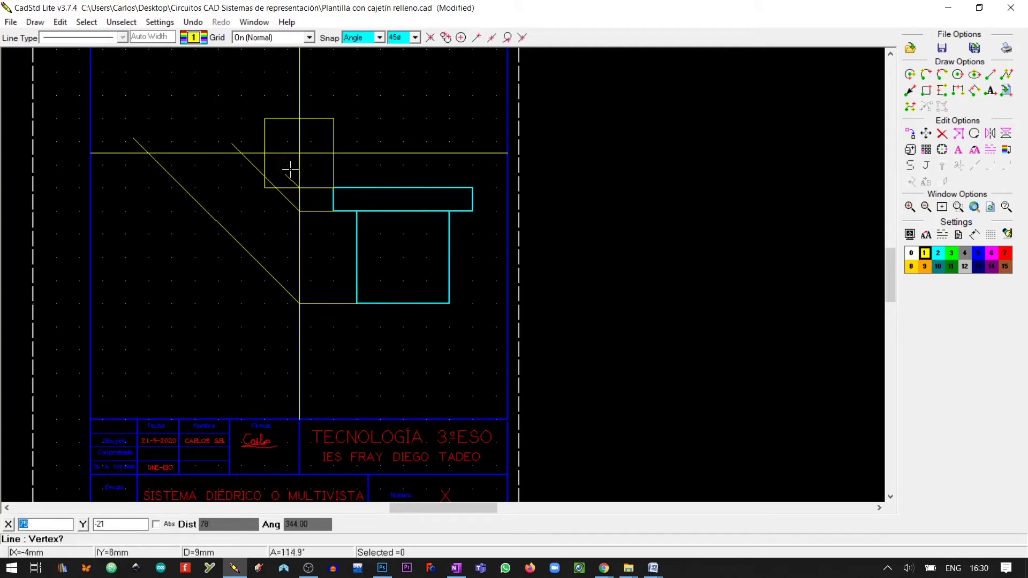
{"action": "left_click", "coordinate": [245, 147]}
{"action": "right_click", "coordinate": [245, 147]}
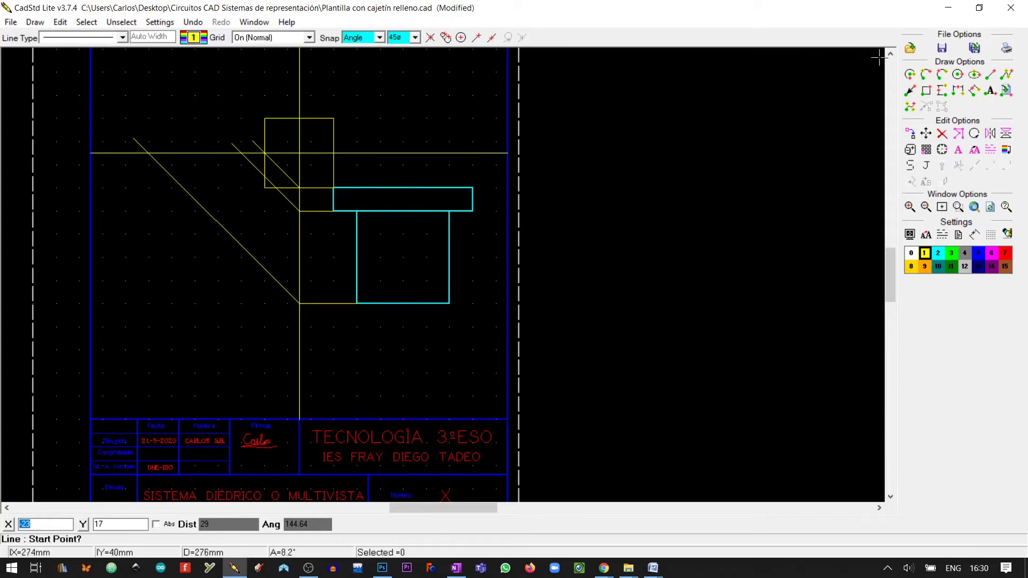
{"action": "scroll", "coordinate": [878, 57], "scroll_direction": "up", "scroll_amount": 1}
{"action": "scroll", "coordinate": [879, 57], "scroll_direction": "up", "scroll_amount": 3}
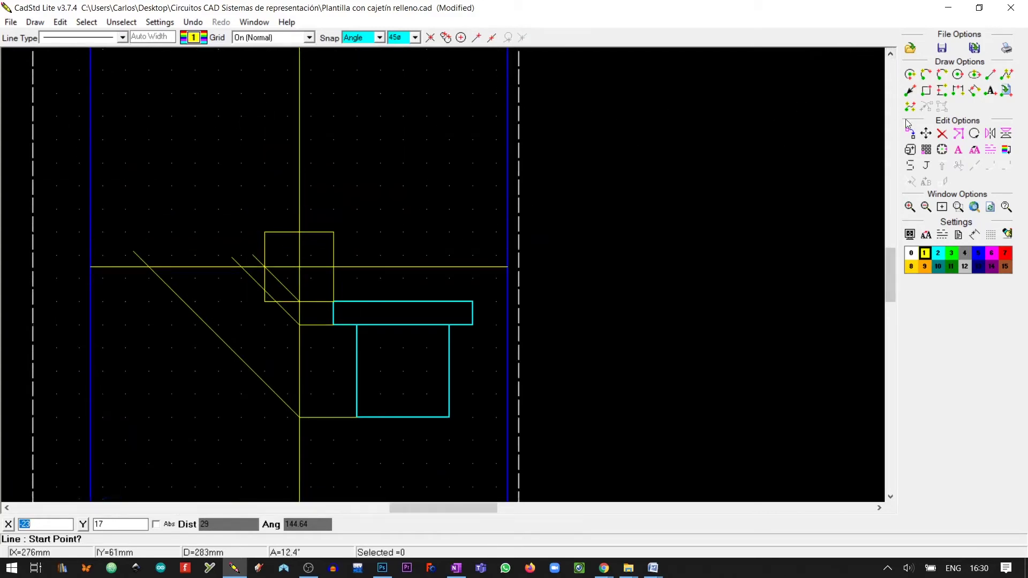
Draw three vertical projection lines up from the diagonal/horizontal intersections, then open Layer Settings.
{"action": "left_click", "coordinate": [430, 37]}
{"action": "left_click", "coordinate": [234, 265]}
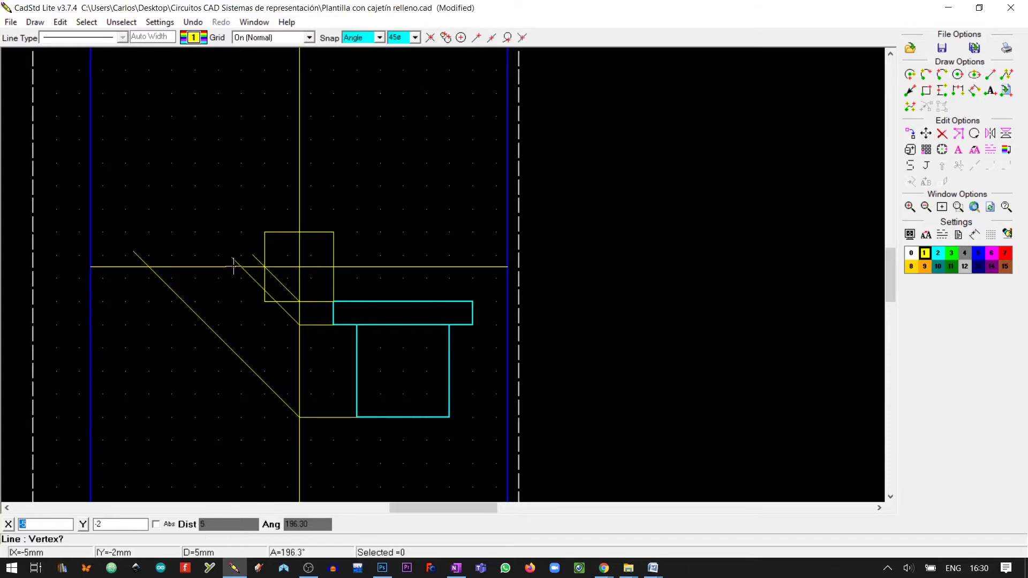
{"action": "left_click", "coordinate": [241, 89]}
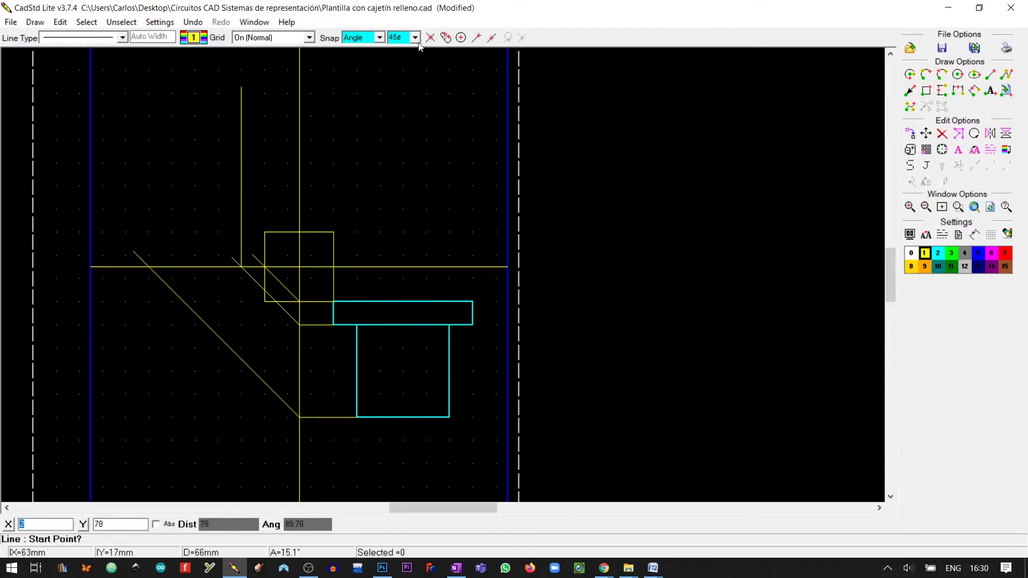
{"action": "left_click", "coordinate": [135, 266]}
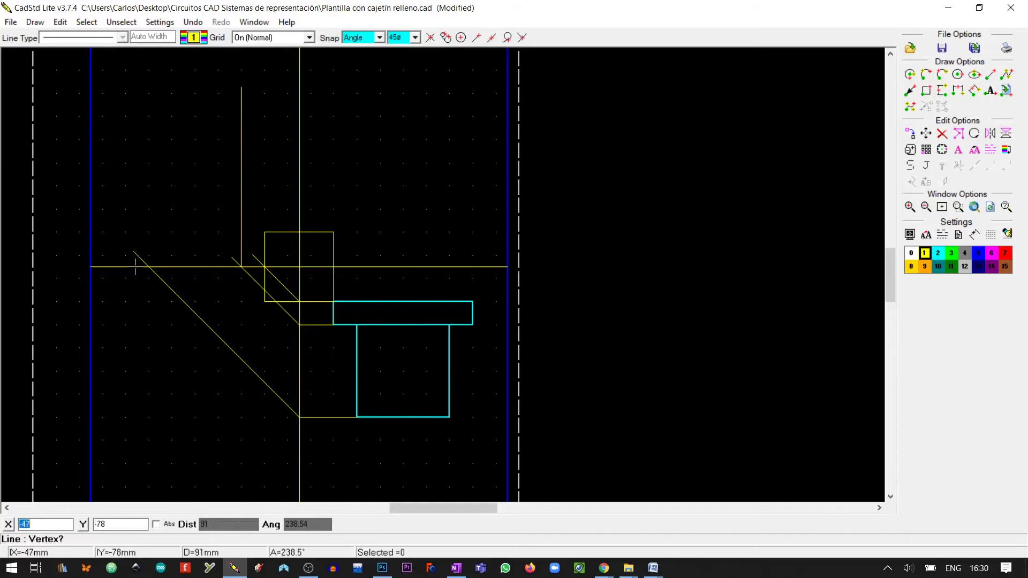
{"action": "left_click", "coordinate": [149, 89]}
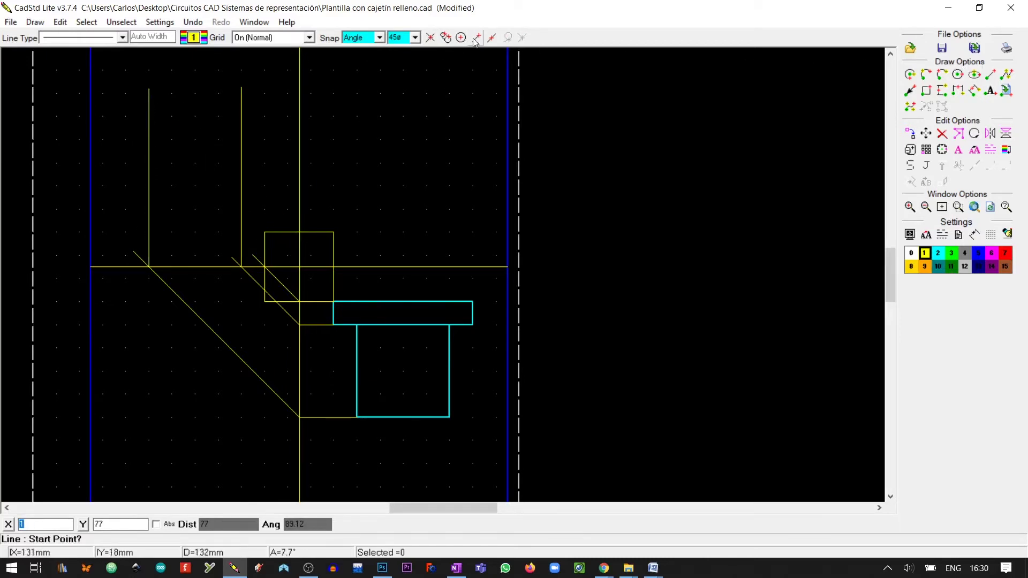
{"action": "left_click", "coordinate": [430, 38]}
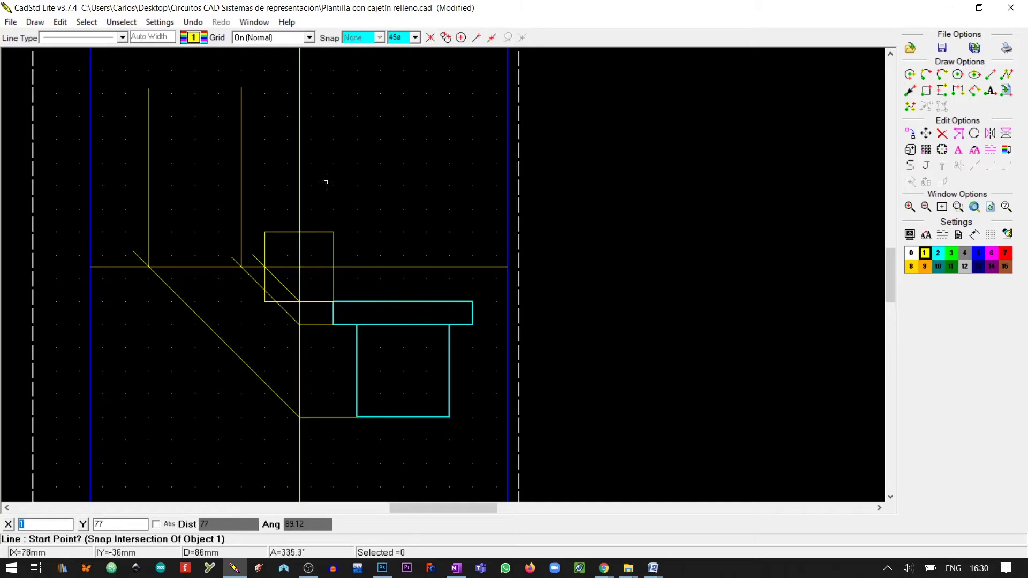
{"action": "left_click", "coordinate": [262, 258]}
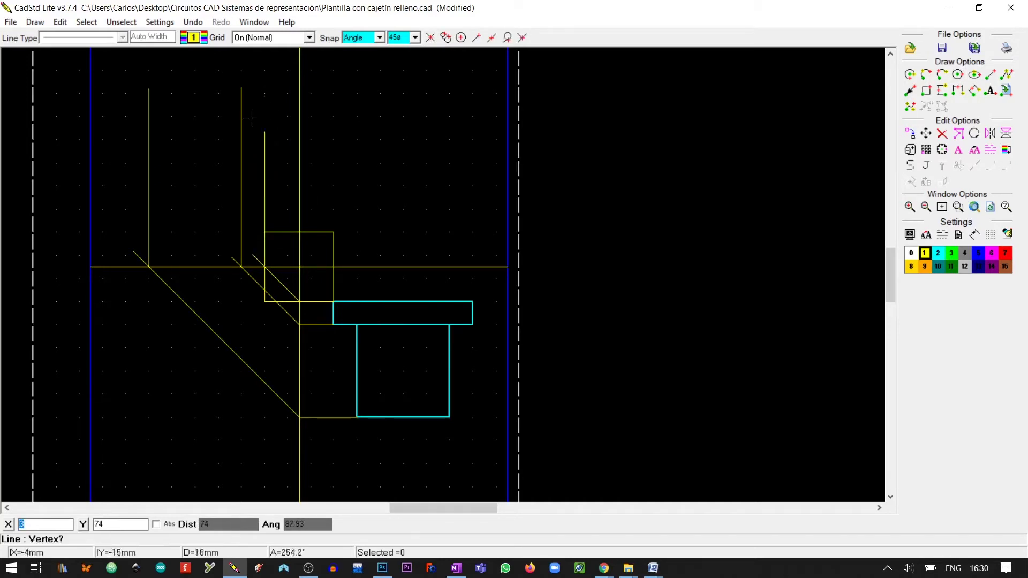
{"action": "left_click", "coordinate": [252, 96]}
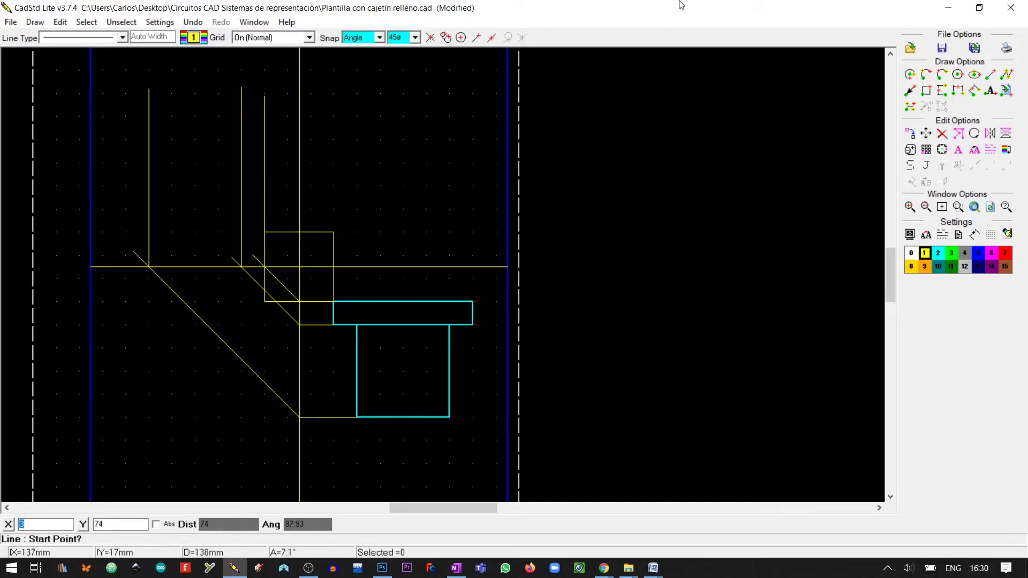
{"action": "left_click", "coordinate": [193, 37]}
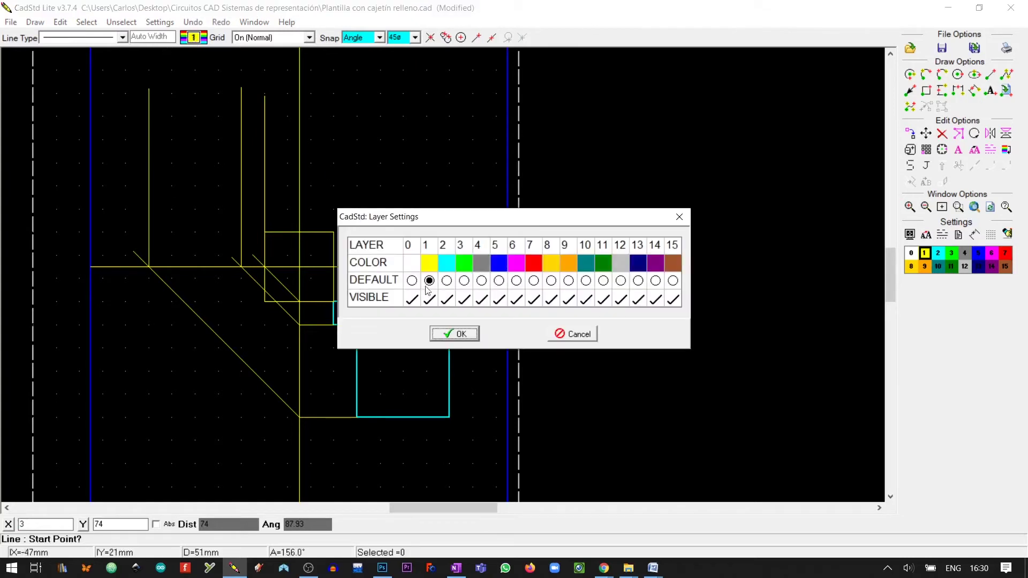
Make layer 2 the default drawing layer and choose the thick solid line type.
{"action": "left_click", "coordinate": [447, 281]}
{"action": "left_click", "coordinate": [455, 333]}
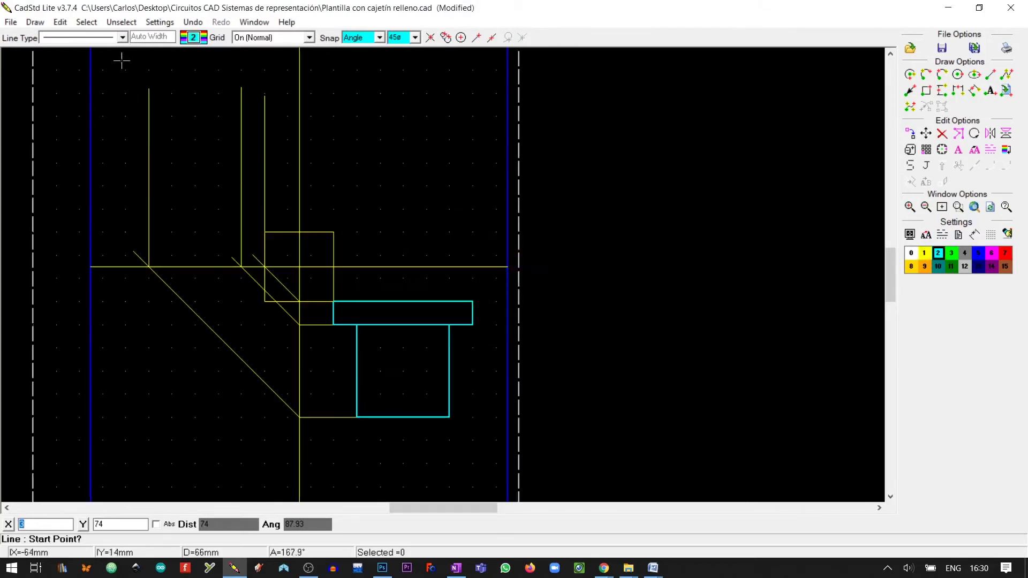
{"action": "left_click", "coordinate": [122, 37]}
{"action": "left_click", "coordinate": [83, 81]}
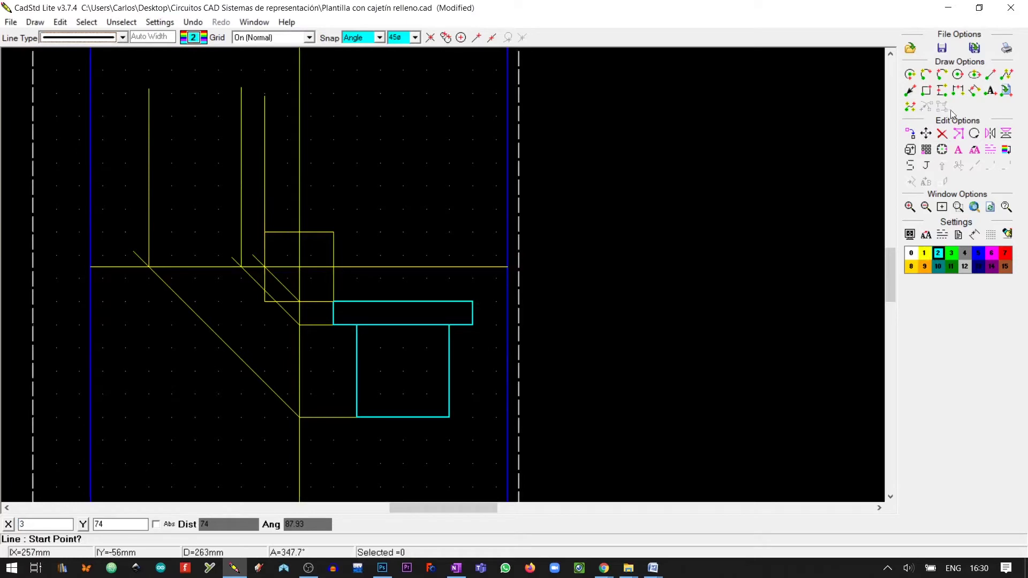
Draw a cyan rectangle along the rightmost vertical projection line, entering -4 for its size.
{"action": "left_click", "coordinate": [935, 91]}
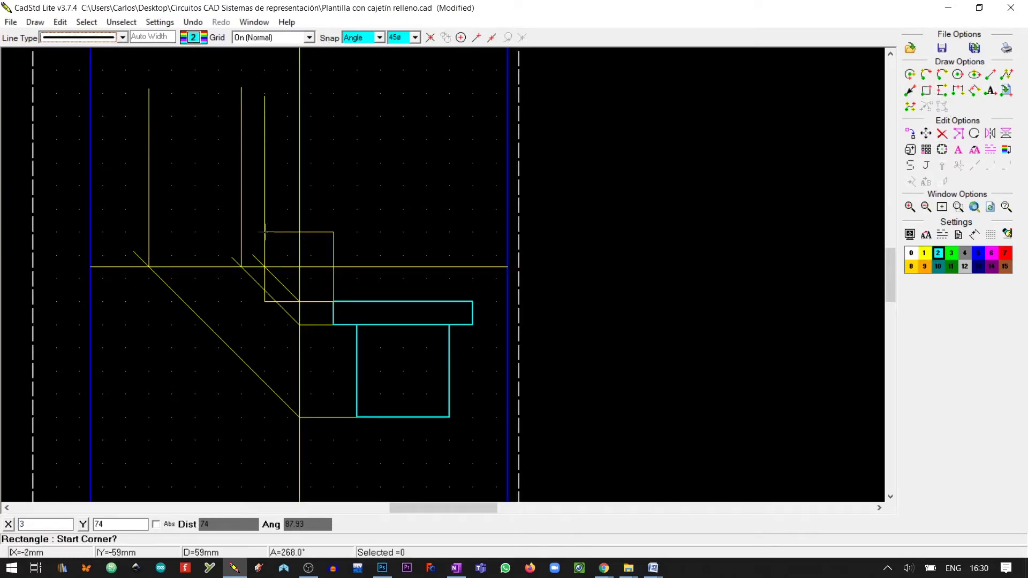
{"action": "left_click", "coordinate": [265, 232]}
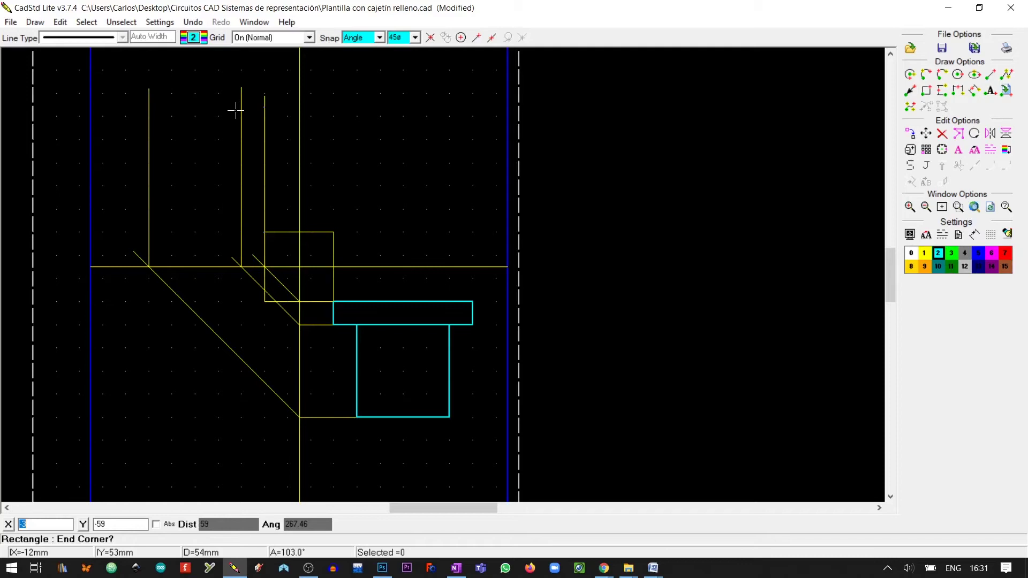
{"action": "type", "text": "-4"}
{"action": "key", "text": "Return"}
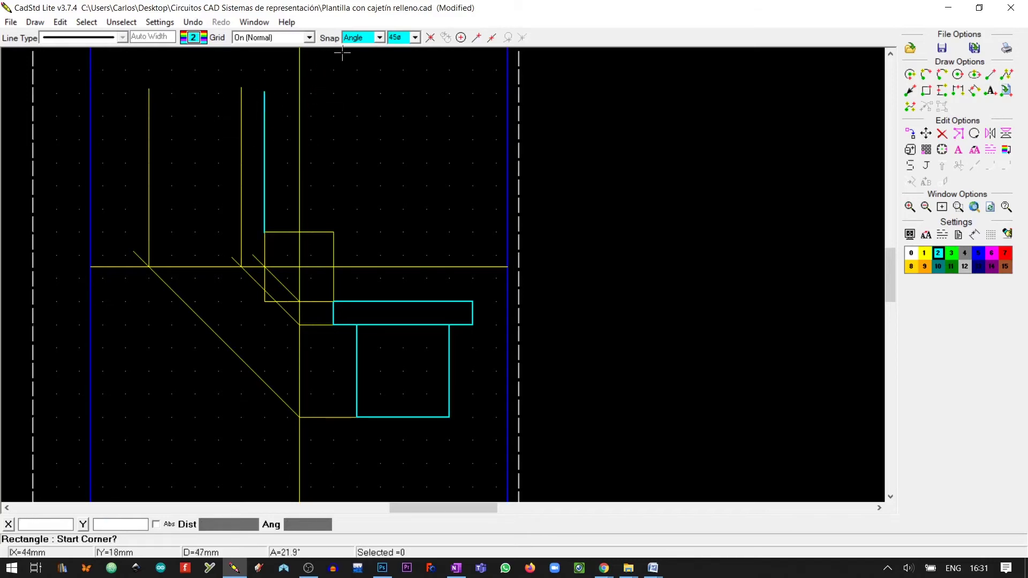
{"action": "key", "text": "Escape"}
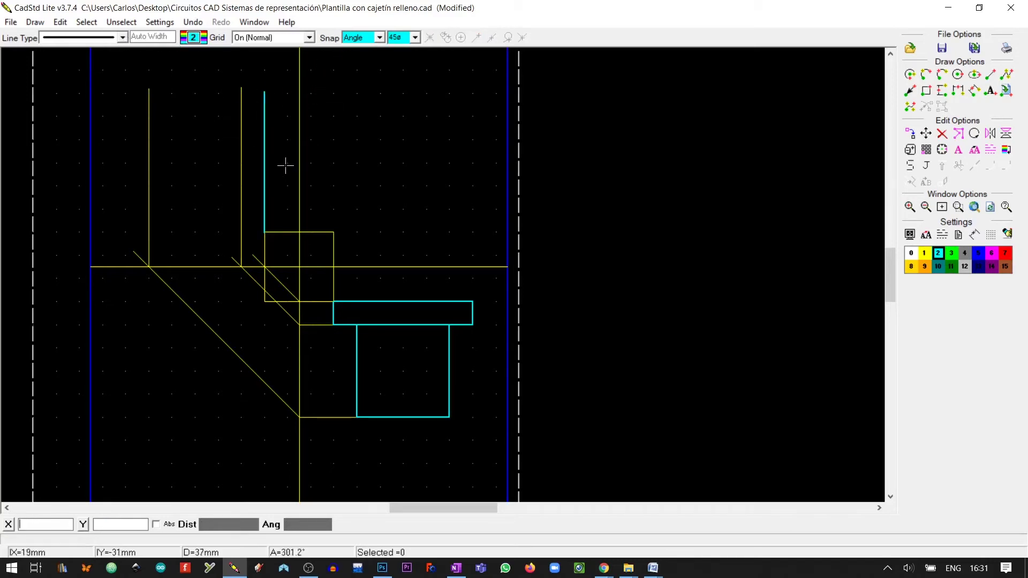
Zoom out to the whole sheet and undo the cyan rectangle.
{"action": "left_click", "coordinate": [981, 210]}
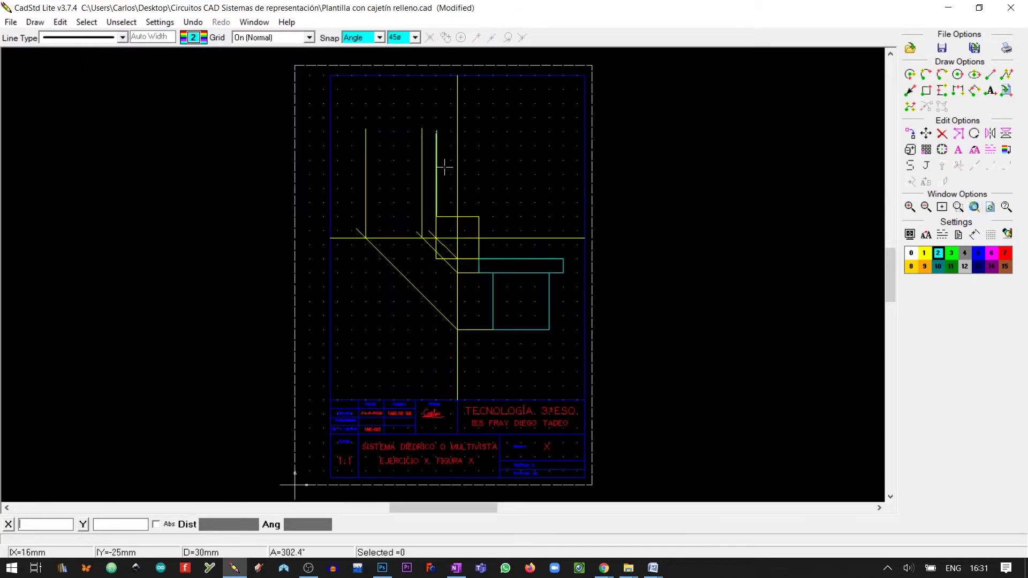
{"action": "scroll", "coordinate": [443, 258], "scroll_direction": "up", "scroll_amount": 1}
{"action": "scroll", "coordinate": [433, 270], "scroll_direction": "up", "scroll_amount": 1}
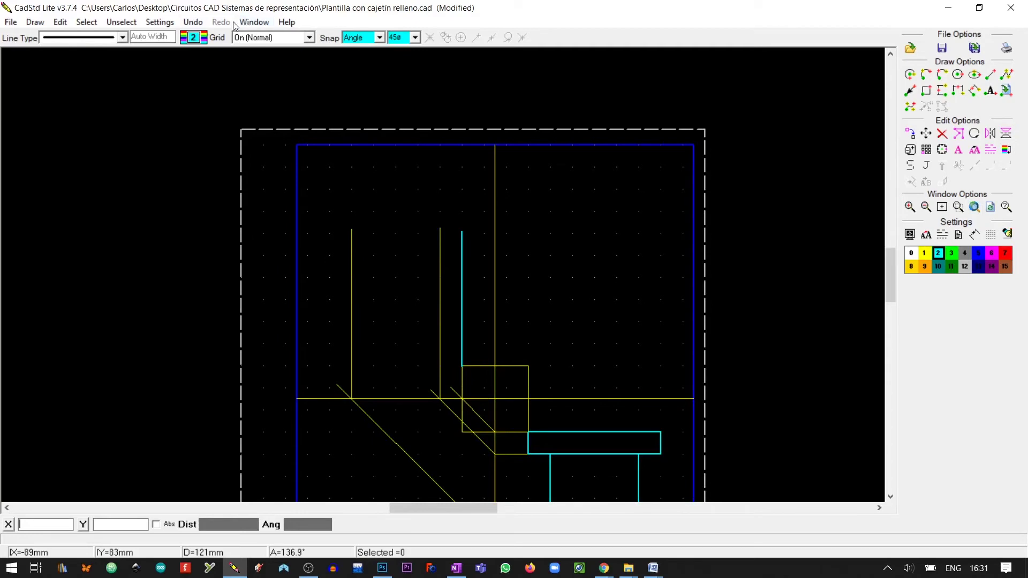
{"action": "left_click", "coordinate": [193, 22]}
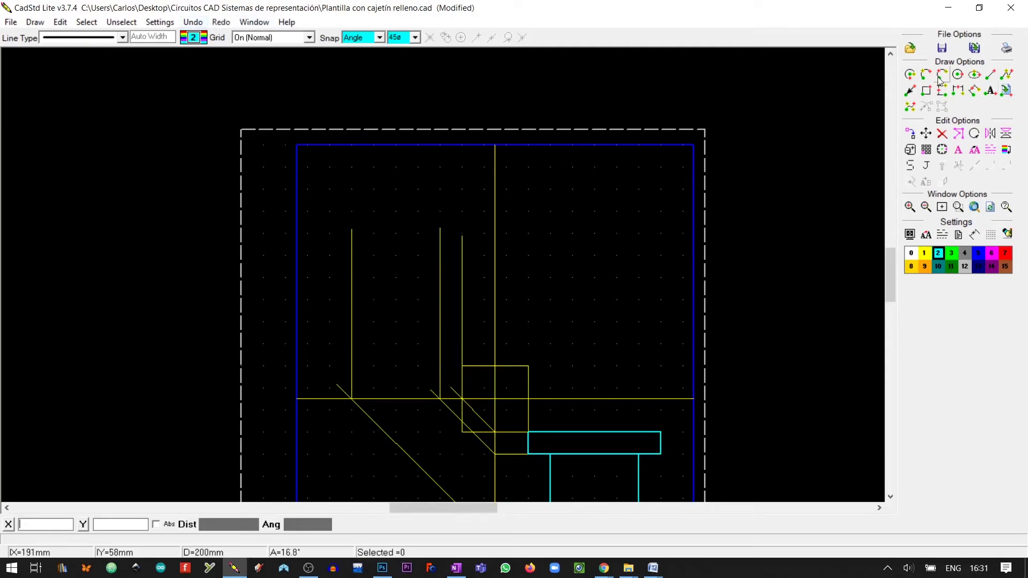
Draw the cyan body rectangle left of the flange with grid snapping, reaching the leftmost projection line.
{"action": "left_click", "coordinate": [925, 90]}
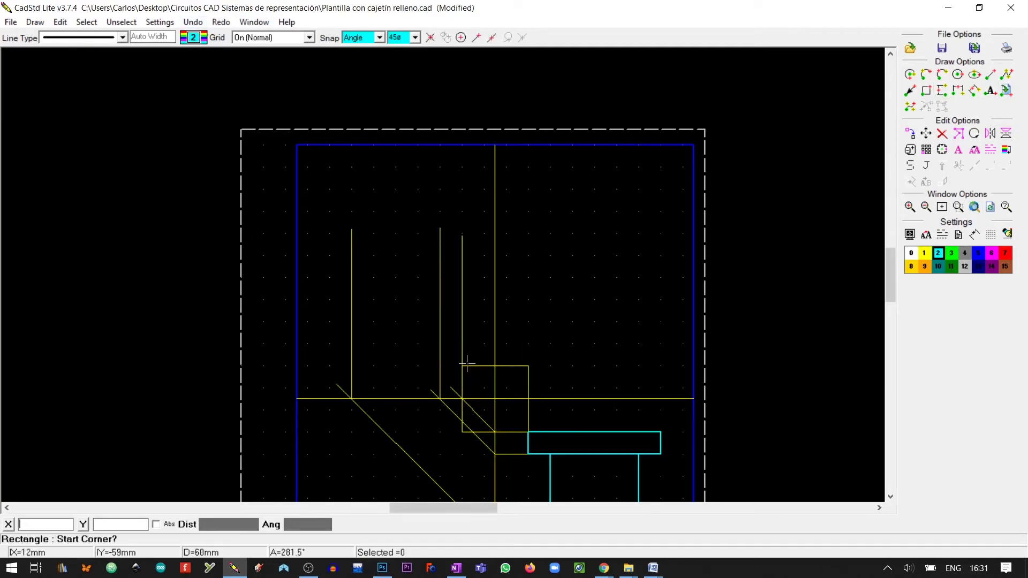
{"action": "left_click", "coordinate": [415, 37]}
{"action": "left_click", "coordinate": [379, 38]}
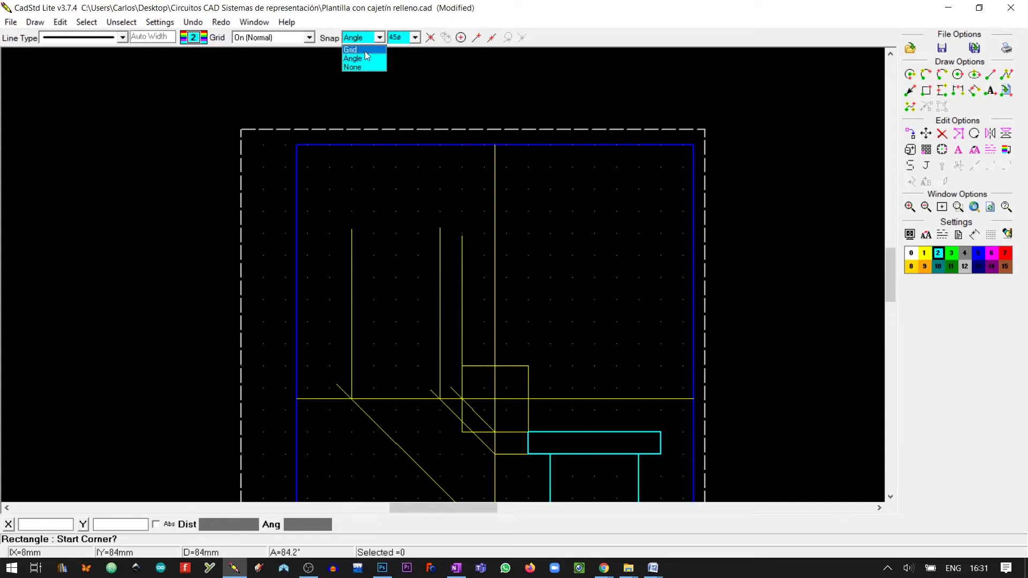
{"action": "left_click", "coordinate": [353, 50]}
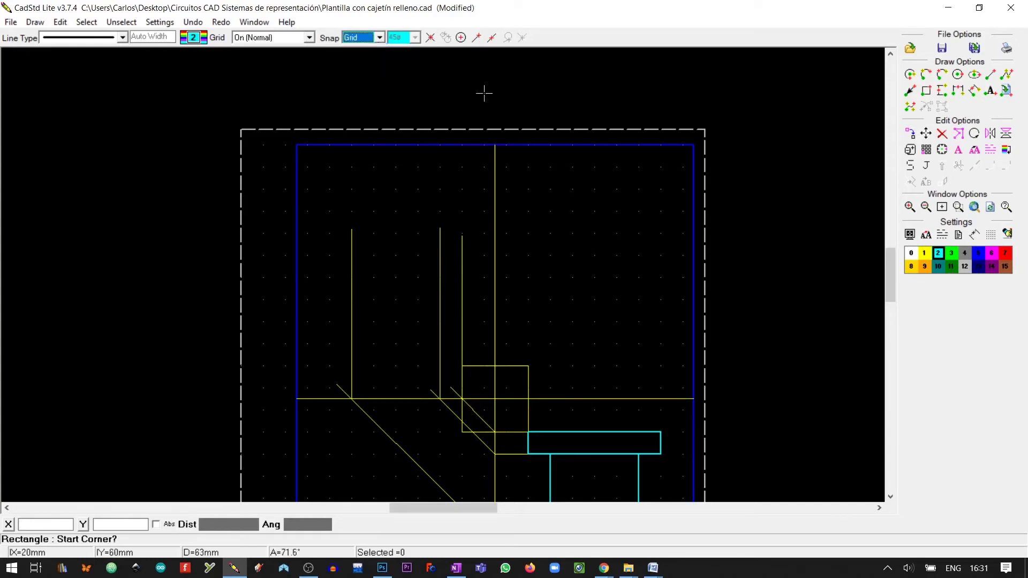
{"action": "left_click", "coordinate": [492, 37]}
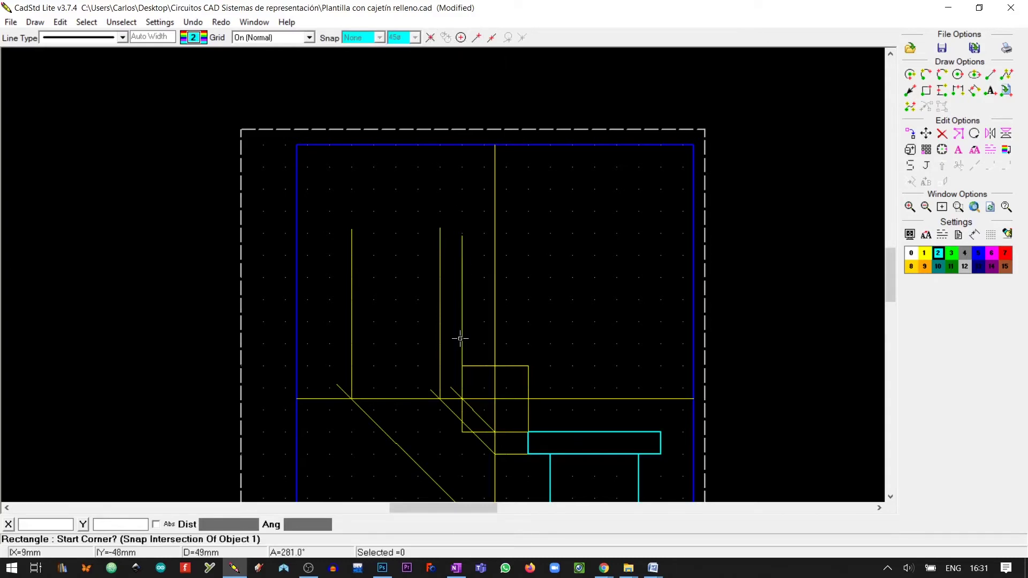
{"action": "left_click", "coordinate": [462, 366]}
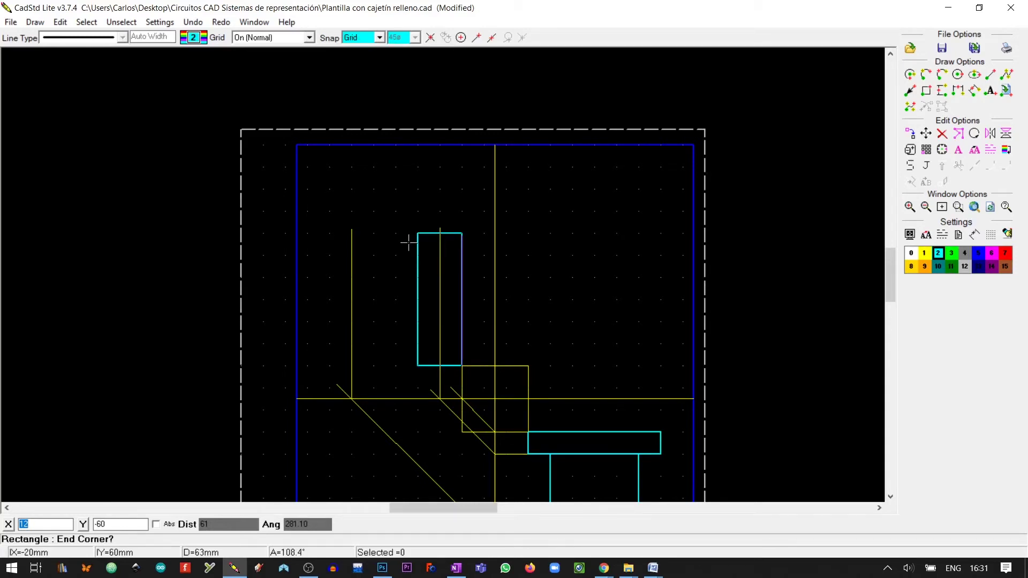
{"action": "type", "text": "-"}
{"action": "type", "text": "60"}
{"action": "key", "text": "Return"}
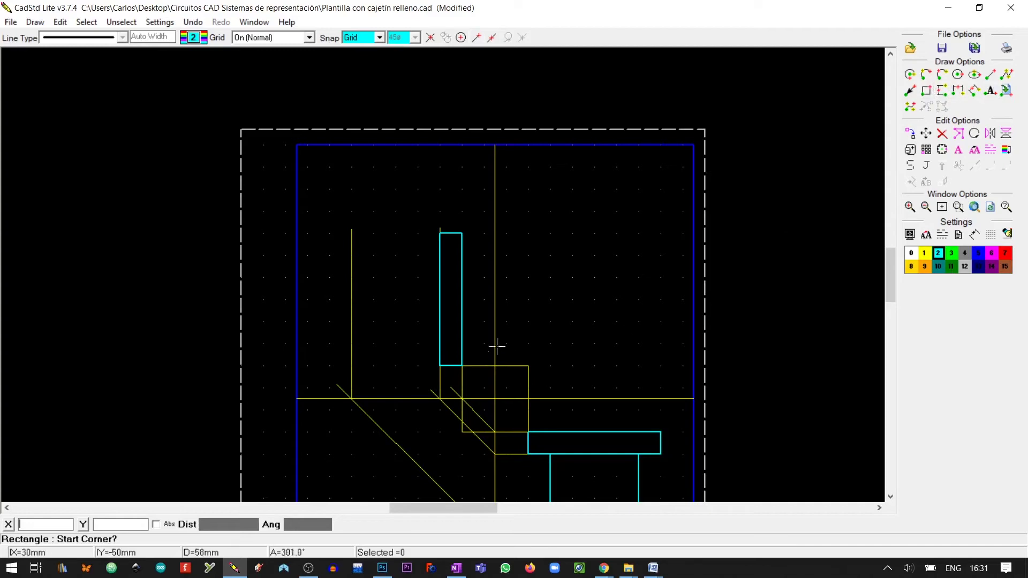
{"action": "left_click", "coordinate": [440, 341]}
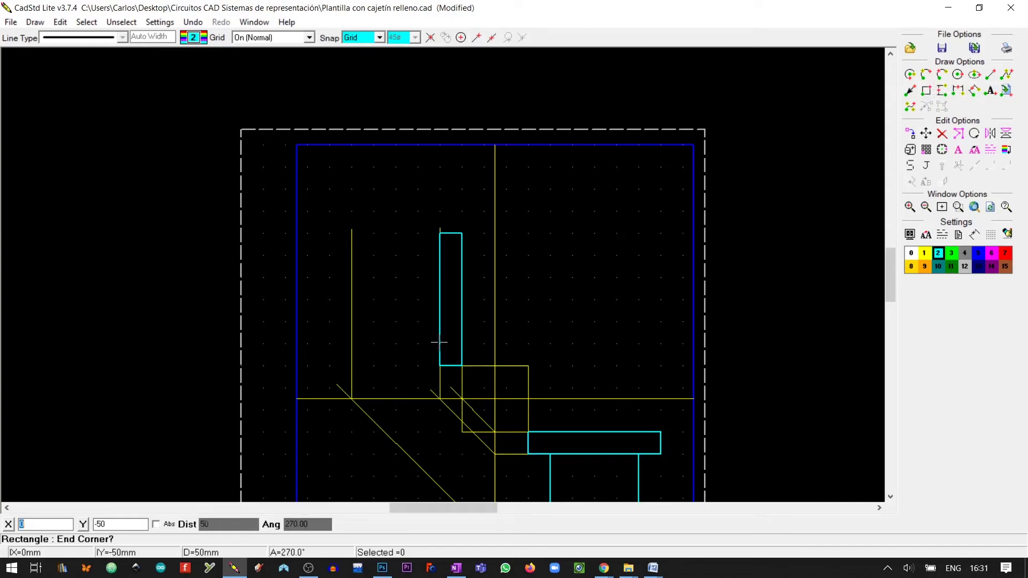
{"action": "left_click", "coordinate": [352, 250]}
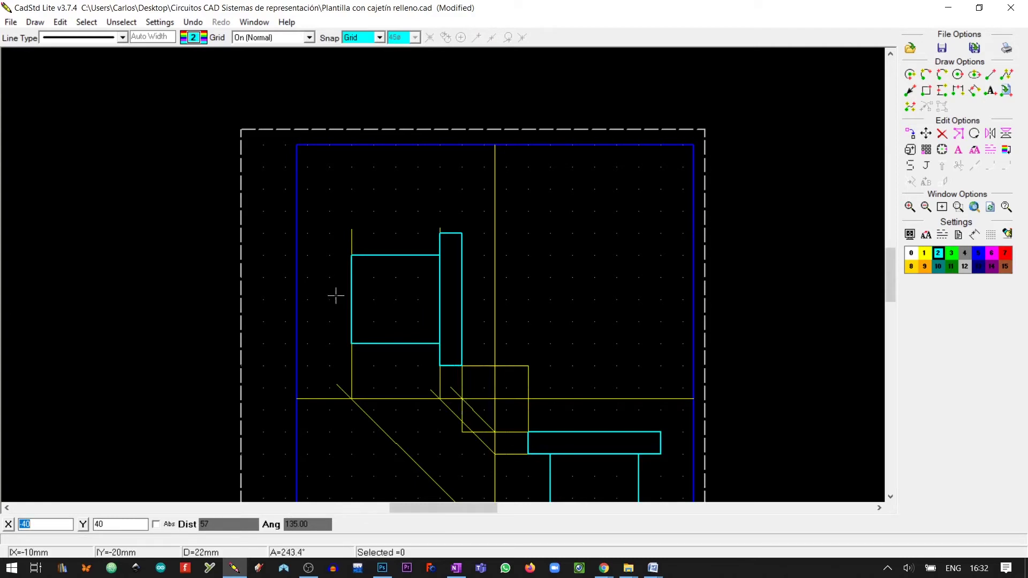
Switch to dashed lines and draw the upper hidden line across the upper view.
{"action": "left_click", "coordinate": [990, 76]}
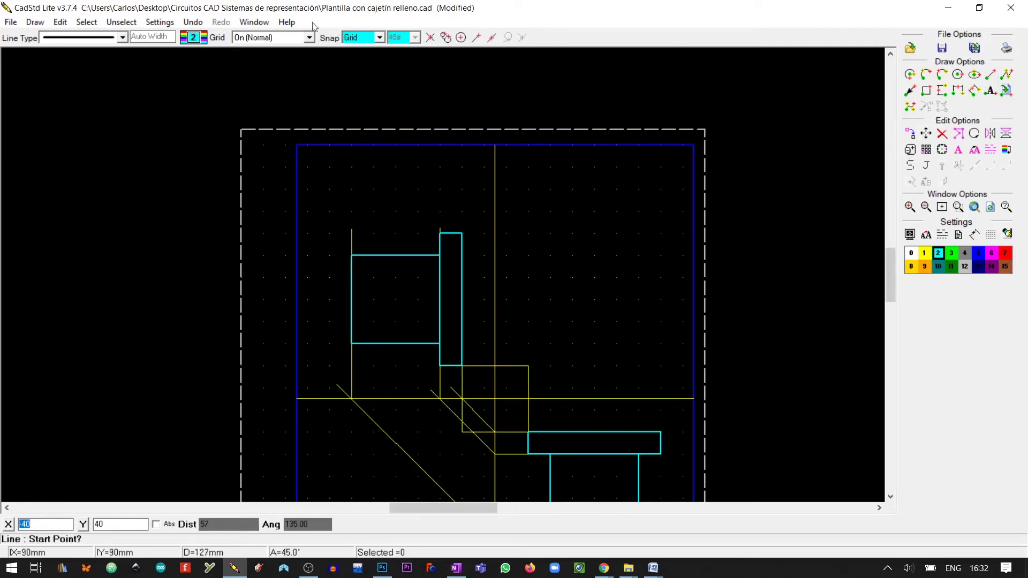
{"action": "left_click", "coordinate": [108, 37]}
{"action": "left_click", "coordinate": [107, 70]}
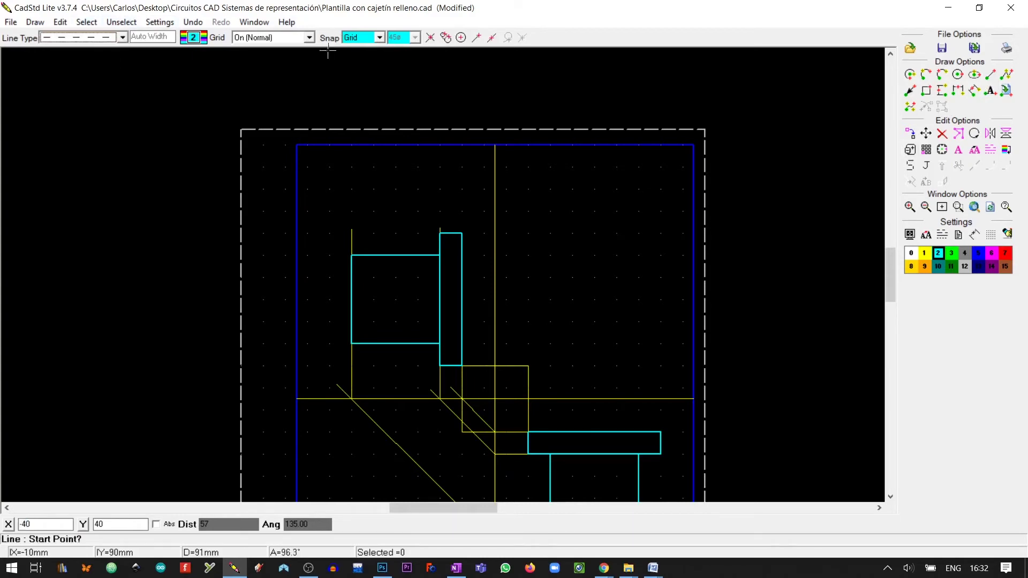
{"action": "left_click", "coordinate": [352, 277]}
{"action": "left_click", "coordinate": [461, 277]}
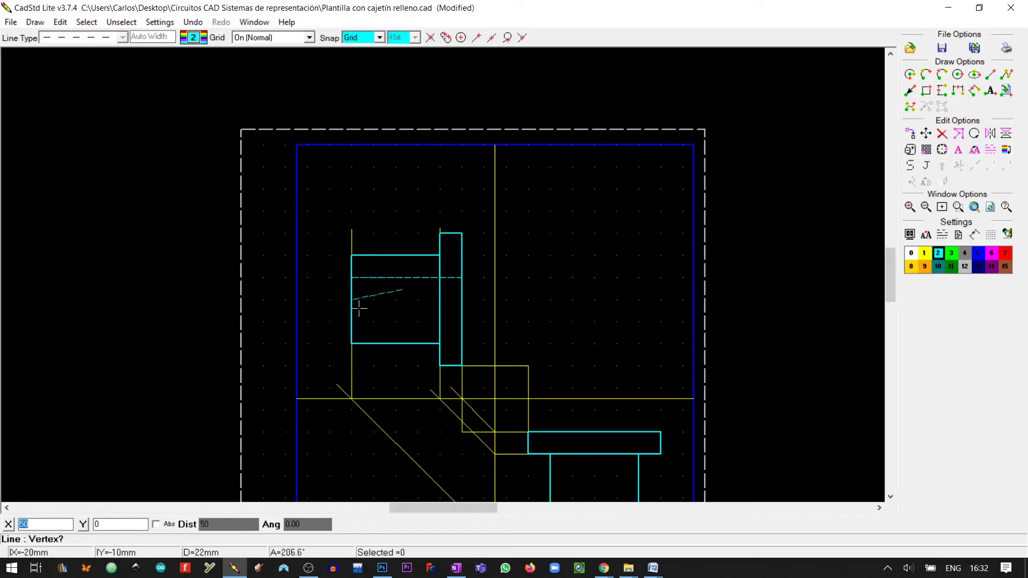
{"action": "right_click", "coordinate": [357, 310]}
Draw the lower dashed hidden line across the upper view, then select dash-dot style.
{"action": "right_click", "coordinate": [354, 324]}
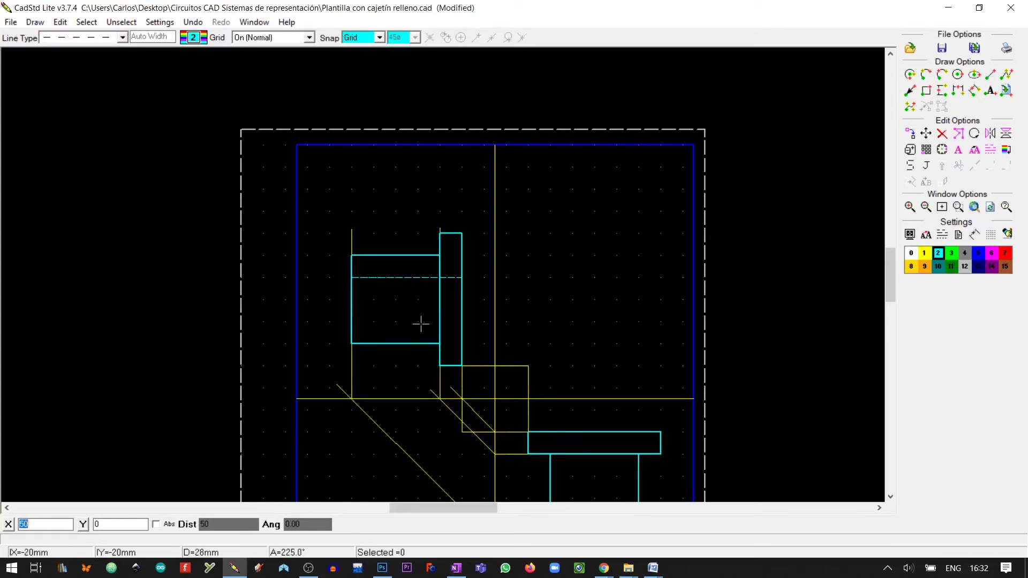
{"action": "right_click", "coordinate": [361, 323]}
{"action": "left_click", "coordinate": [351, 321]}
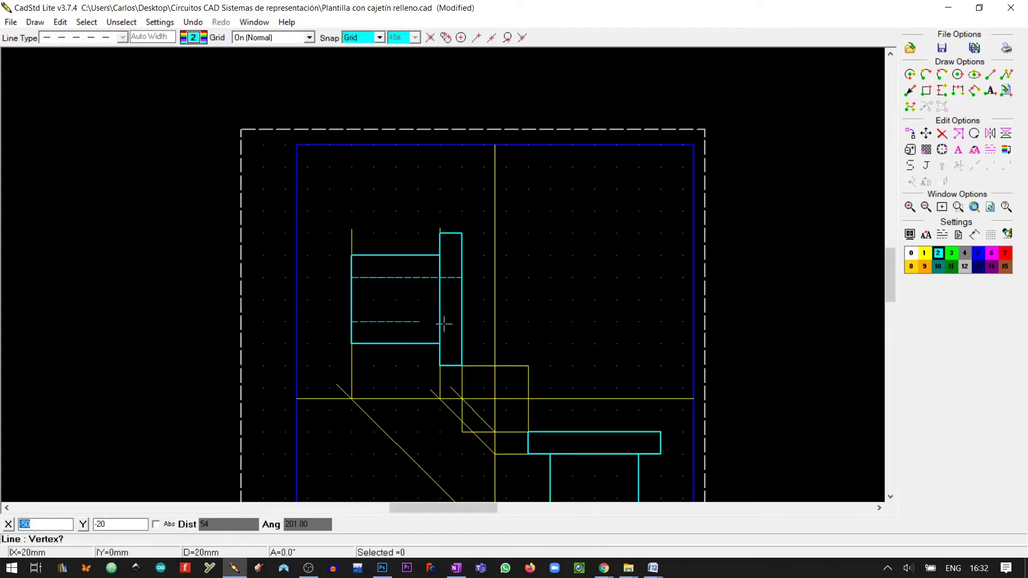
{"action": "left_click", "coordinate": [461, 321]}
{"action": "right_click", "coordinate": [460, 322]}
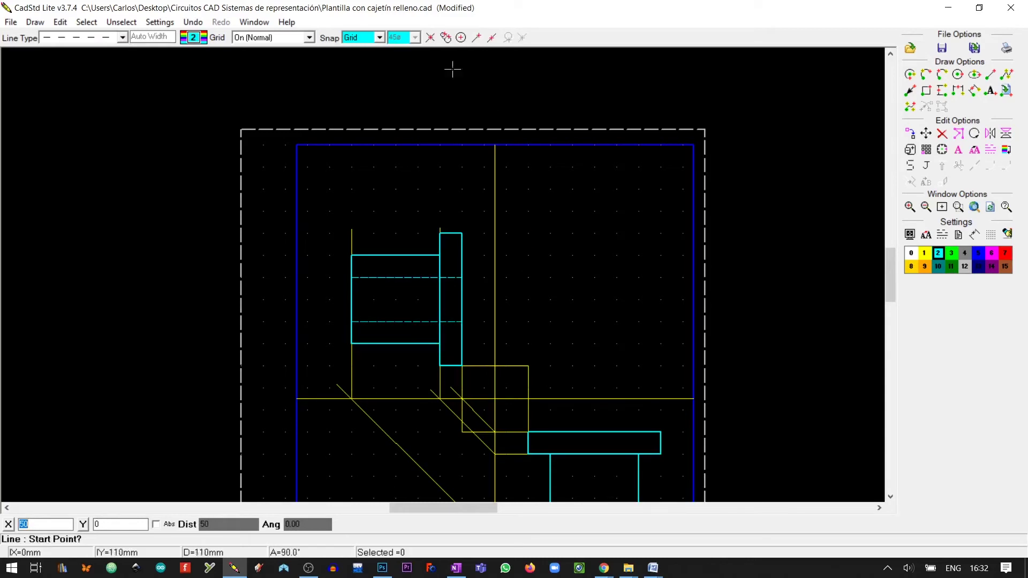
{"action": "left_click", "coordinate": [123, 37]}
{"action": "left_click", "coordinate": [94, 78]}
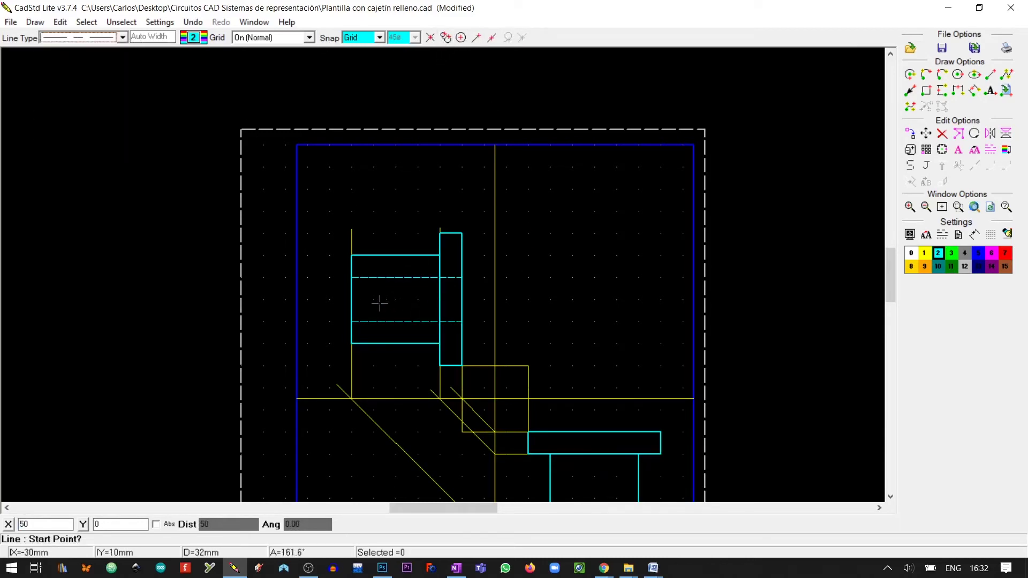
Set the grid spacing to 5 × 5.
{"action": "left_click", "coordinate": [991, 236]}
{"action": "double_click", "coordinate": [490, 243]}
{"action": "type", "text": "5"}
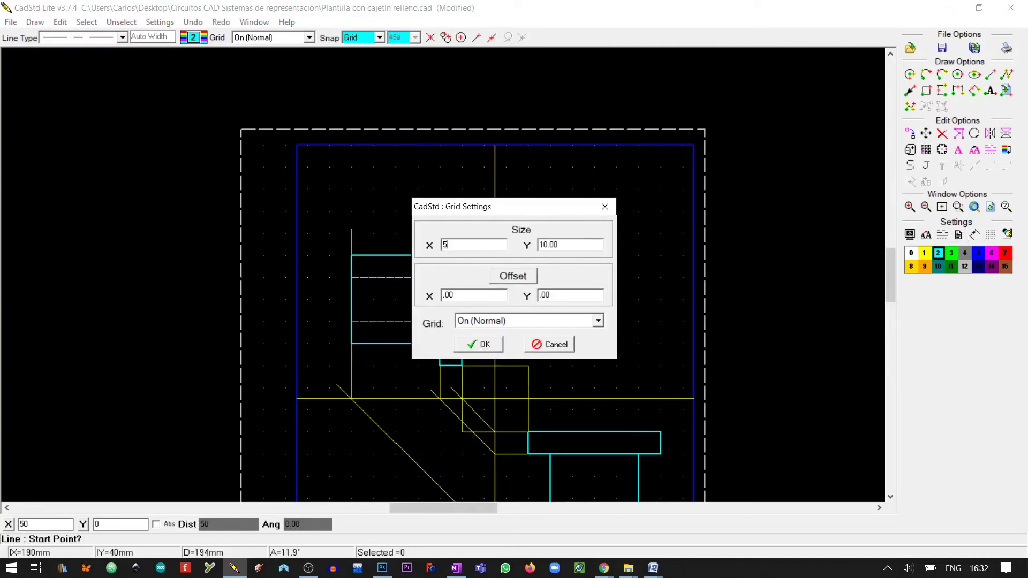
{"action": "key", "text": "Tab"}
{"action": "type", "text": "5"}
{"action": "left_click", "coordinate": [480, 349]}
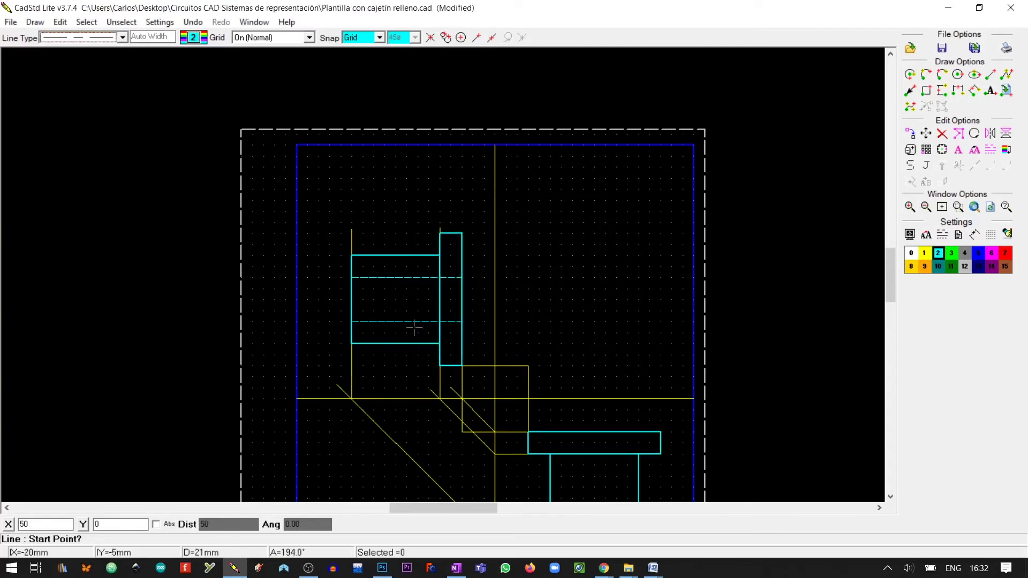
Draw the horizontal dash-dot centre line across the upper view, then switch to dashed lines.
{"action": "left_click", "coordinate": [343, 298]}
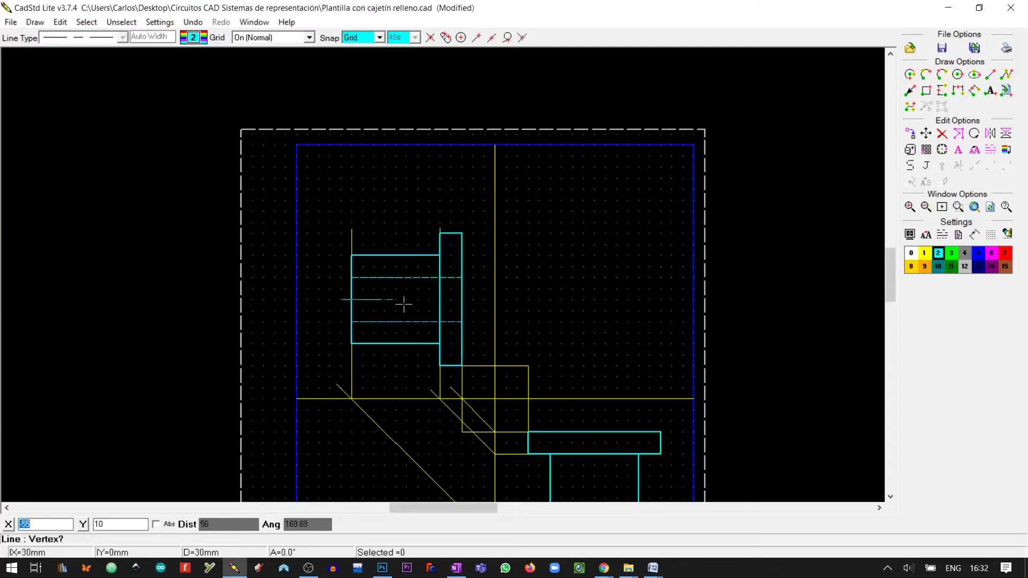
{"action": "left_click", "coordinate": [473, 299]}
{"action": "right_click", "coordinate": [475, 329]}
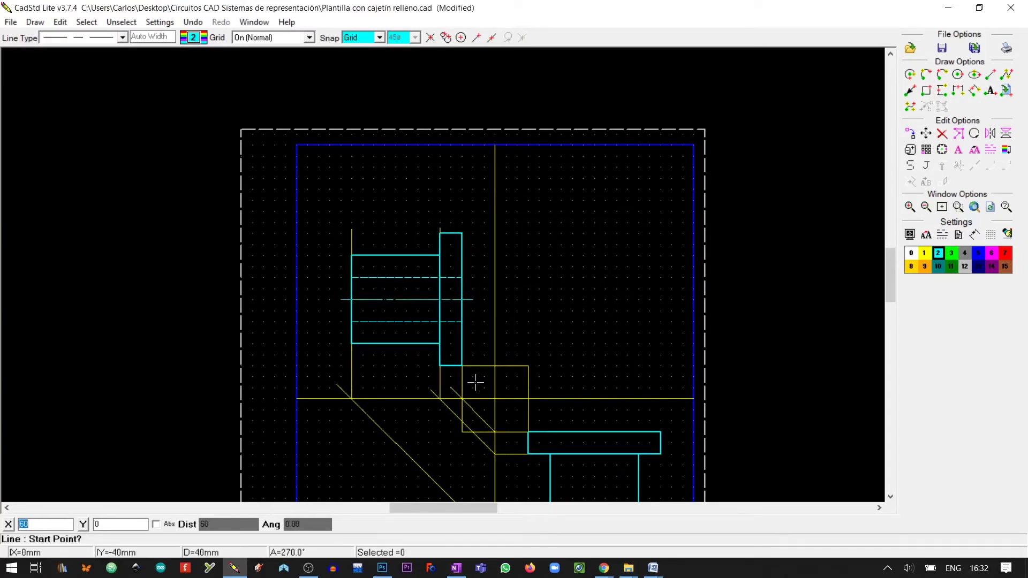
{"action": "left_click_drag", "start_coordinate": [890, 287], "coordinate": [889, 320]}
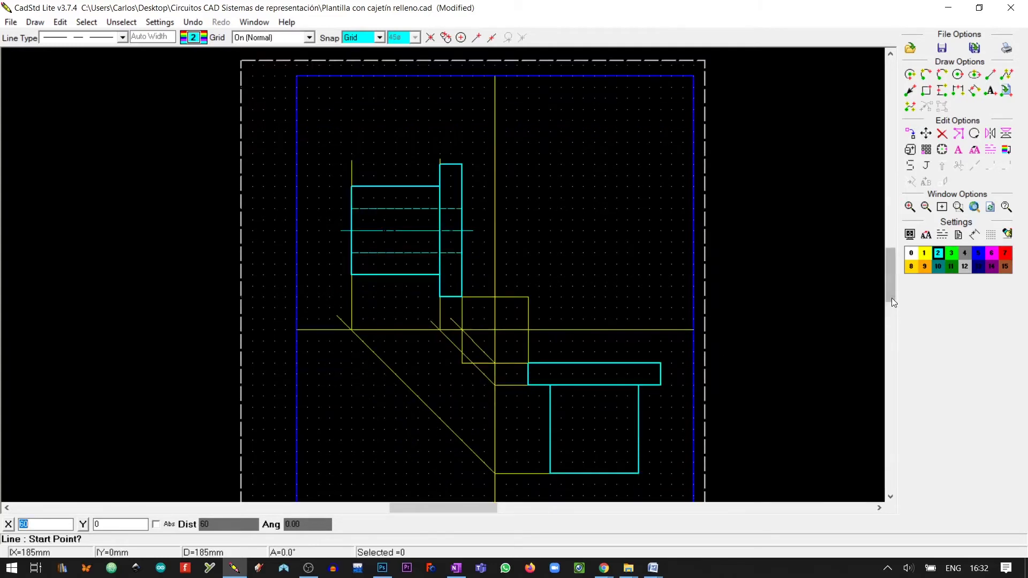
{"action": "scroll", "coordinate": [891, 298], "scroll_direction": "down", "scroll_amount": 1}
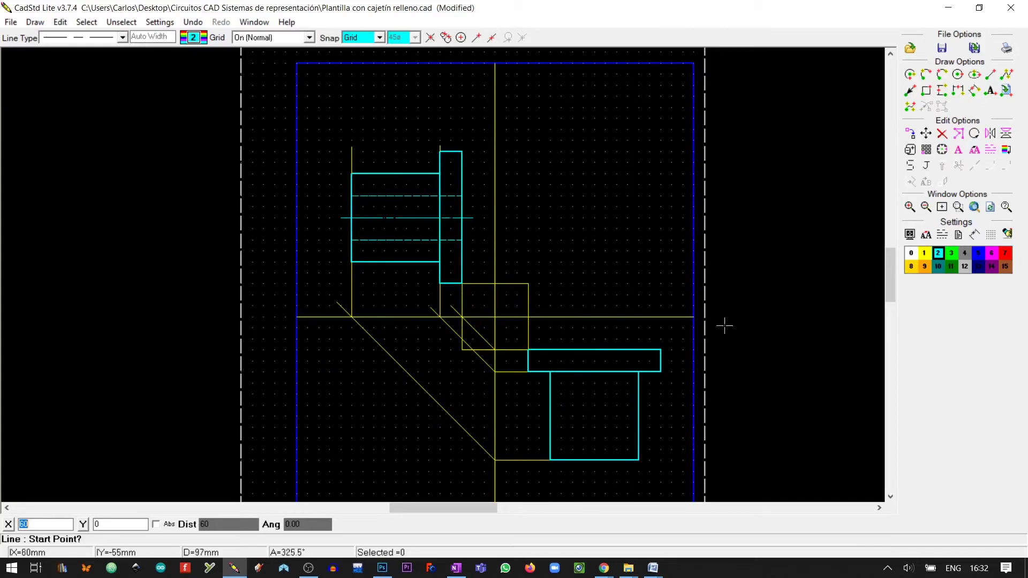
{"action": "left_click", "coordinate": [121, 37]}
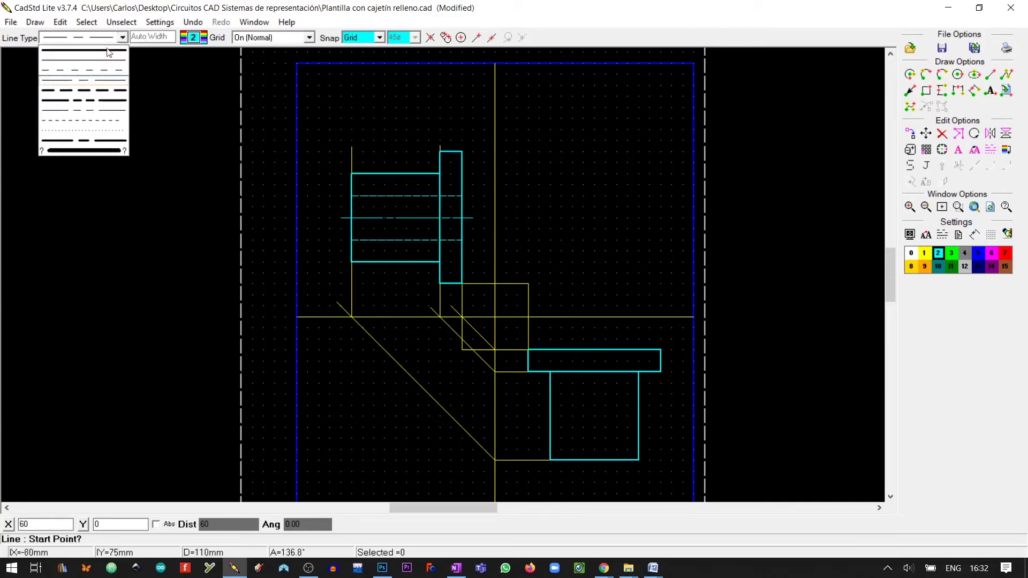
{"action": "left_click", "coordinate": [80, 71]}
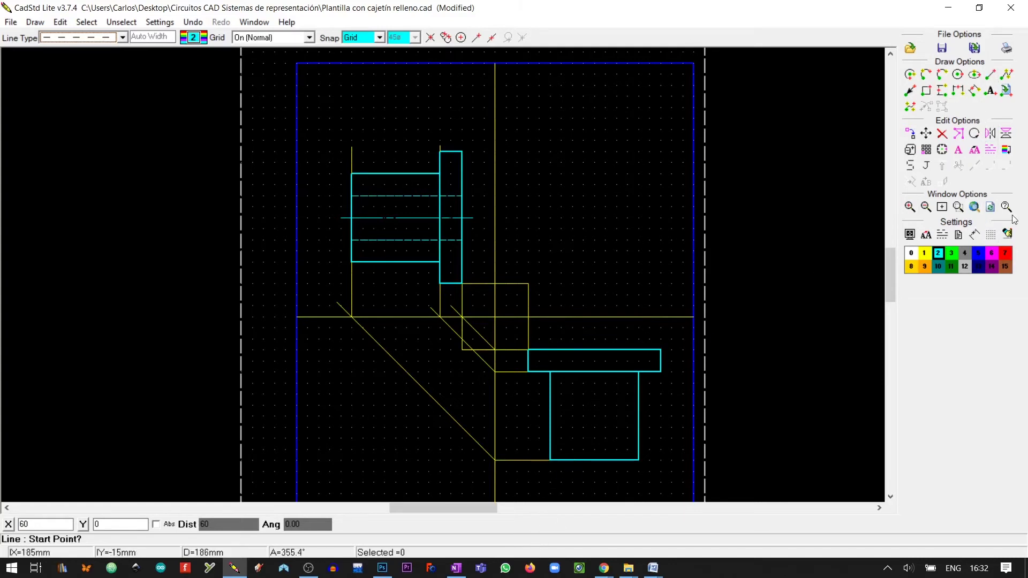
Change the grid X spacing back to 10.
{"action": "left_click", "coordinate": [991, 235]}
{"action": "double_click", "coordinate": [450, 245]}
{"action": "type", "text": "10"}
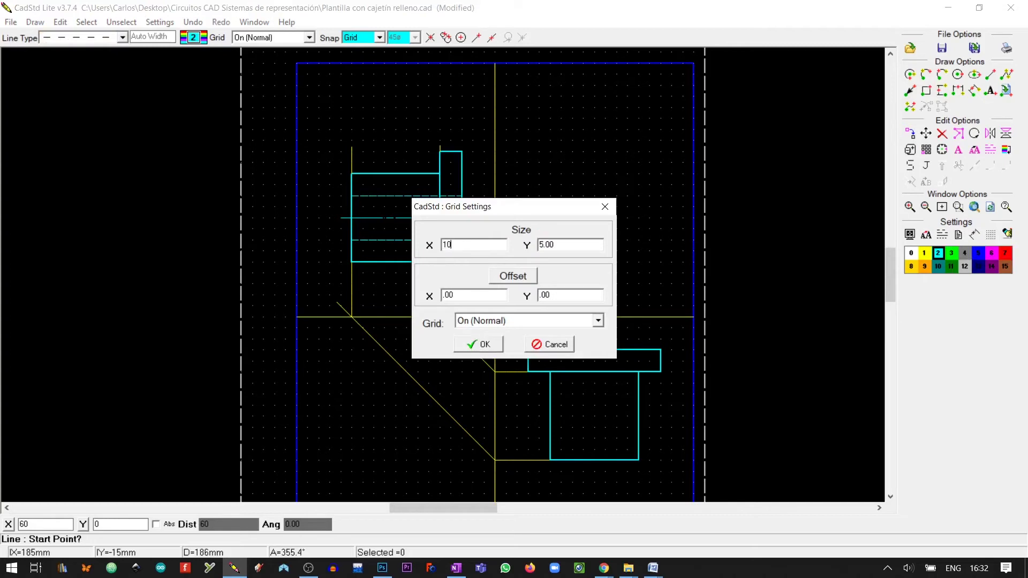
{"action": "key", "text": "Tab"}
{"action": "left_click", "coordinate": [469, 345]}
Draw two vertical dashed hidden lines through the lower view's flange and body.
{"action": "left_click", "coordinate": [572, 459]}
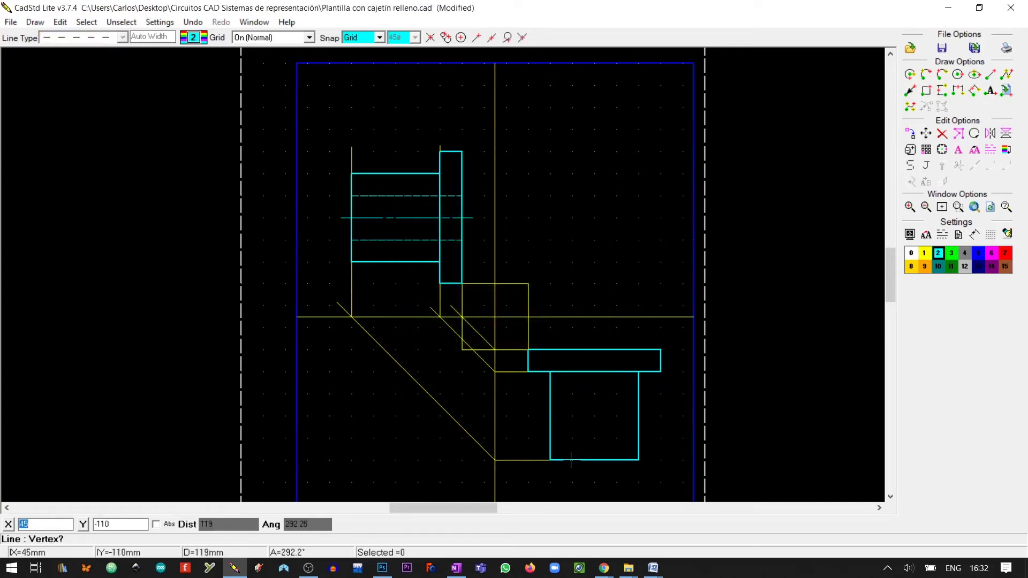
{"action": "left_click", "coordinate": [573, 349]}
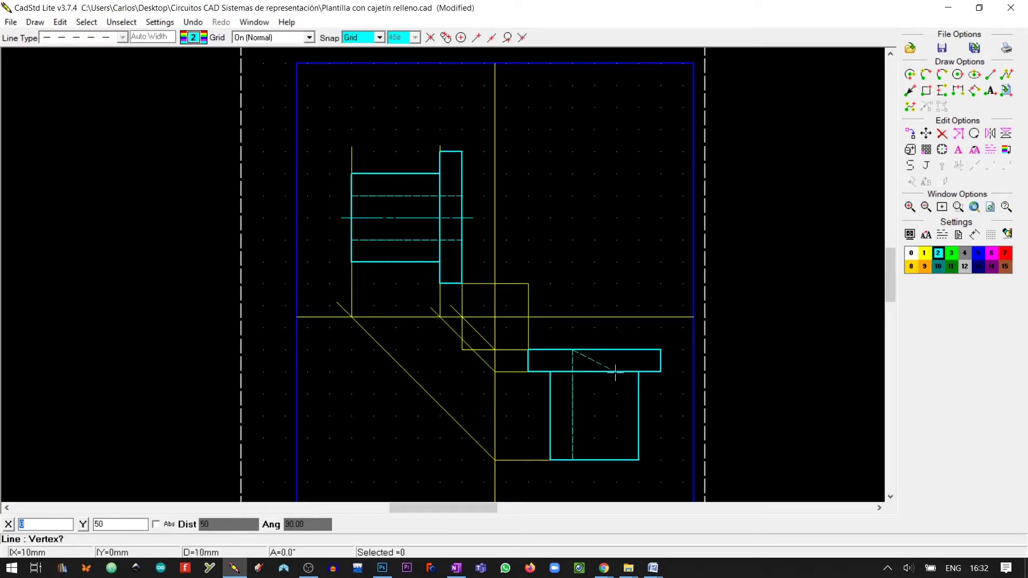
{"action": "right_click", "coordinate": [610, 386]}
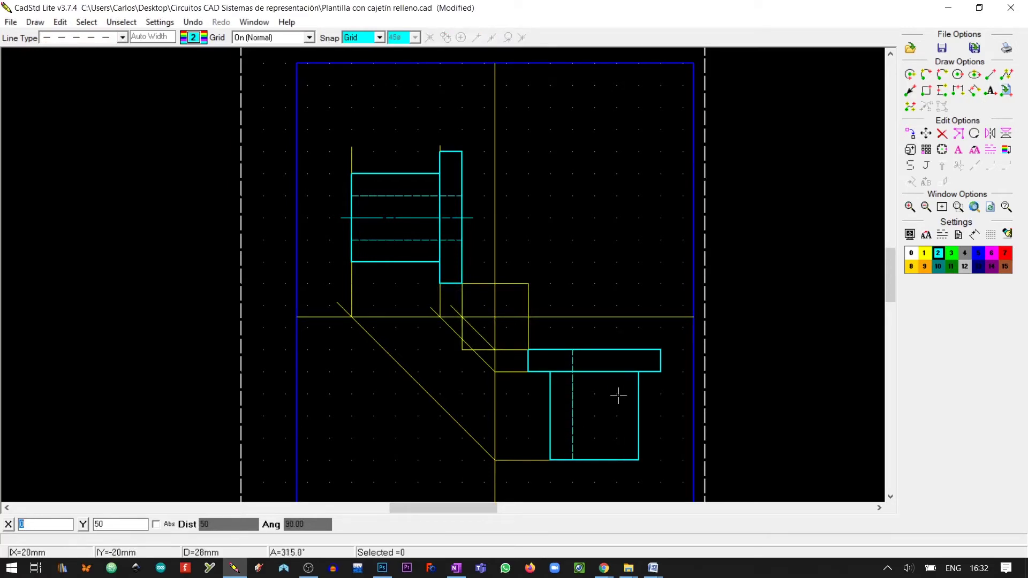
{"action": "right_click", "coordinate": [617, 397]}
{"action": "left_click", "coordinate": [617, 459]}
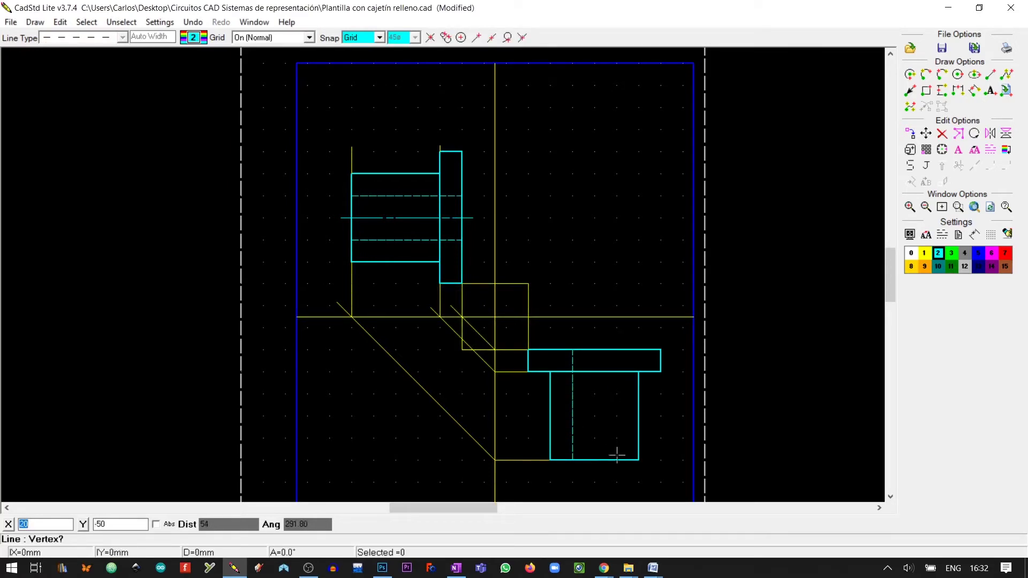
{"action": "left_click", "coordinate": [617, 349]}
{"action": "right_click", "coordinate": [621, 348]}
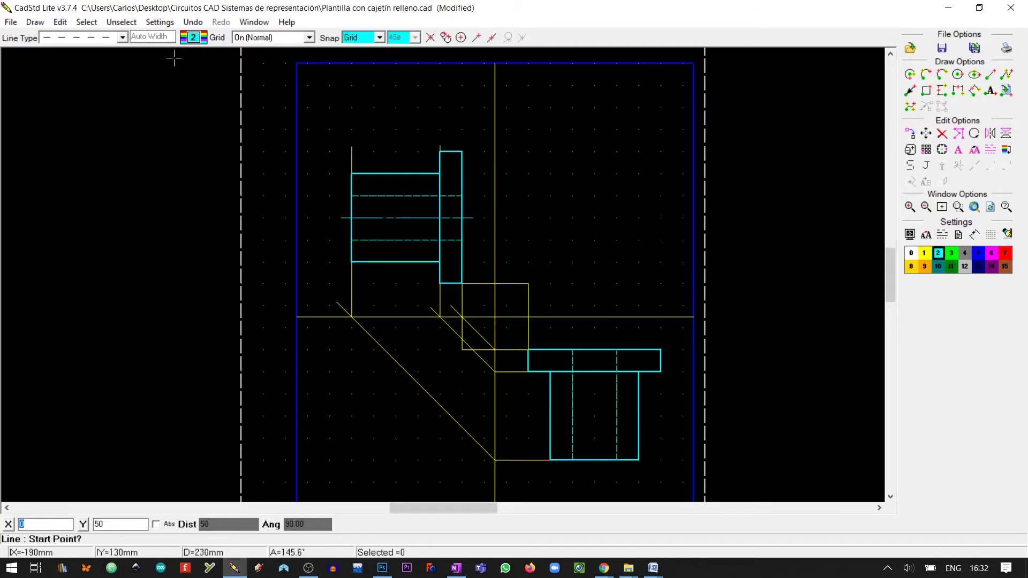
{"action": "left_click", "coordinate": [122, 37]}
Select the dash-dot line style and set the grid spacing to 5 × 5.
{"action": "left_click", "coordinate": [110, 79]}
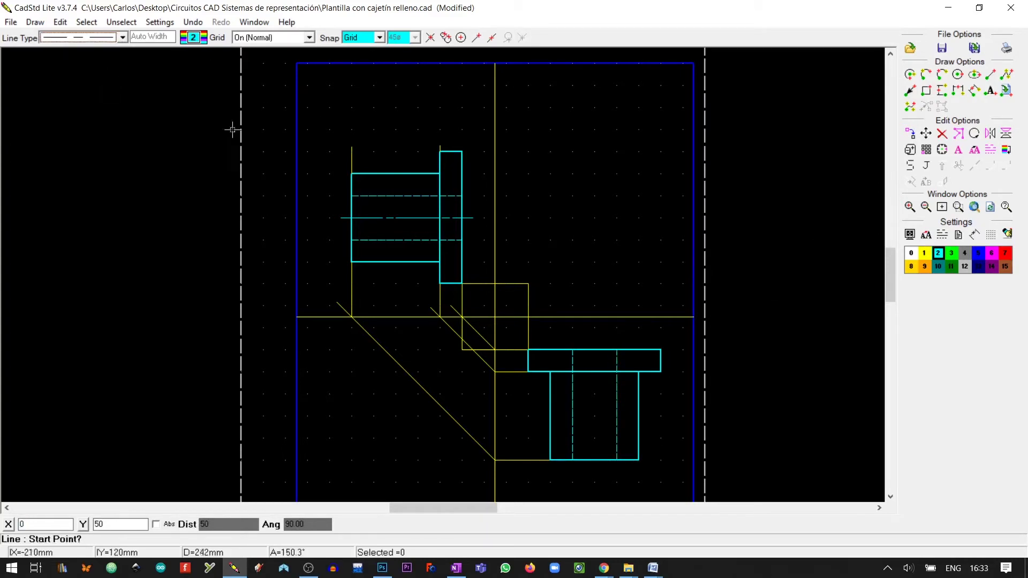
{"action": "left_click", "coordinate": [990, 234]}
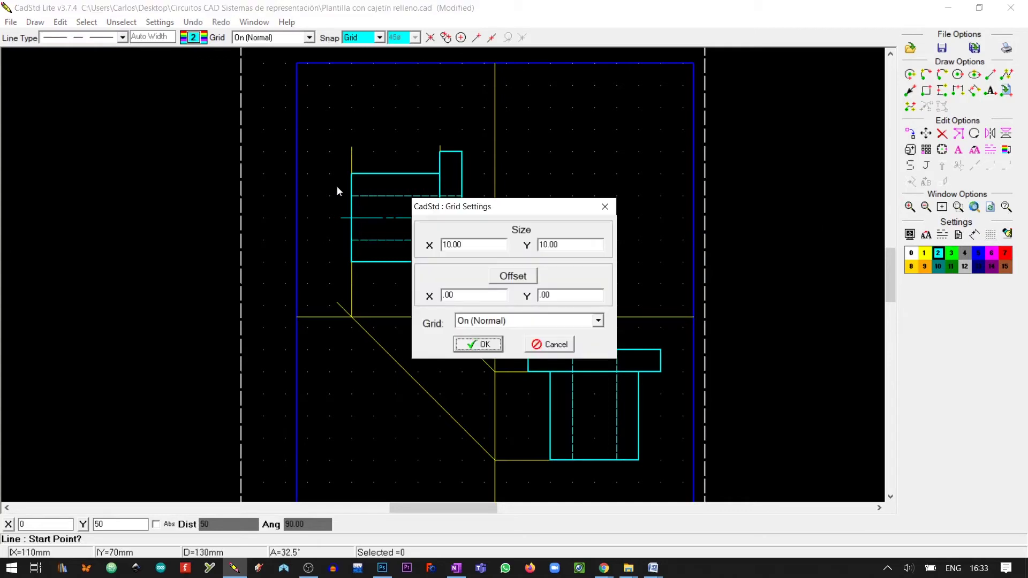
{"action": "double_click", "coordinate": [456, 246]}
{"action": "type", "text": "5"}
{"action": "key", "text": "Tab"}
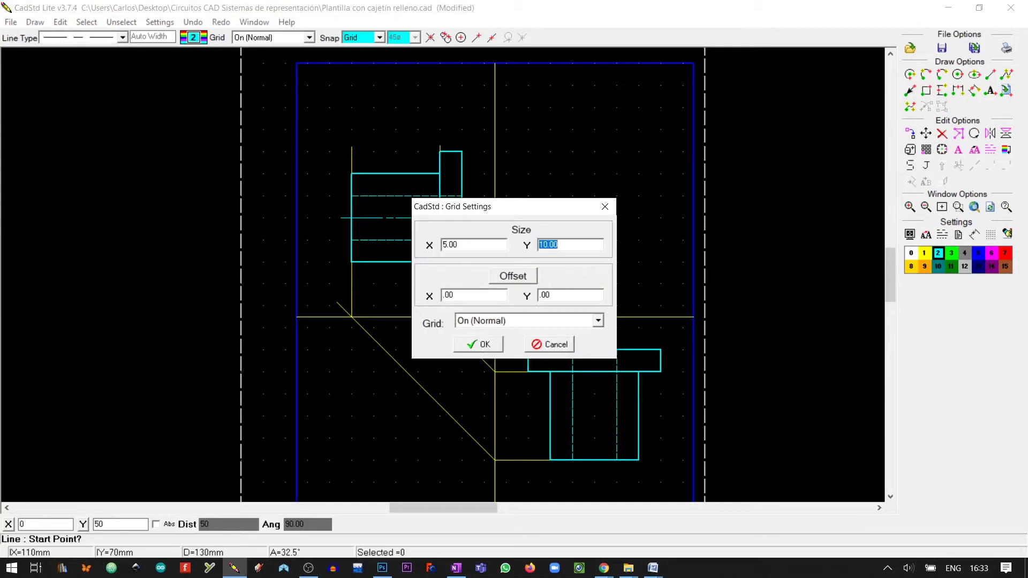
{"action": "type", "text": "5"}
{"action": "left_click", "coordinate": [478, 344]}
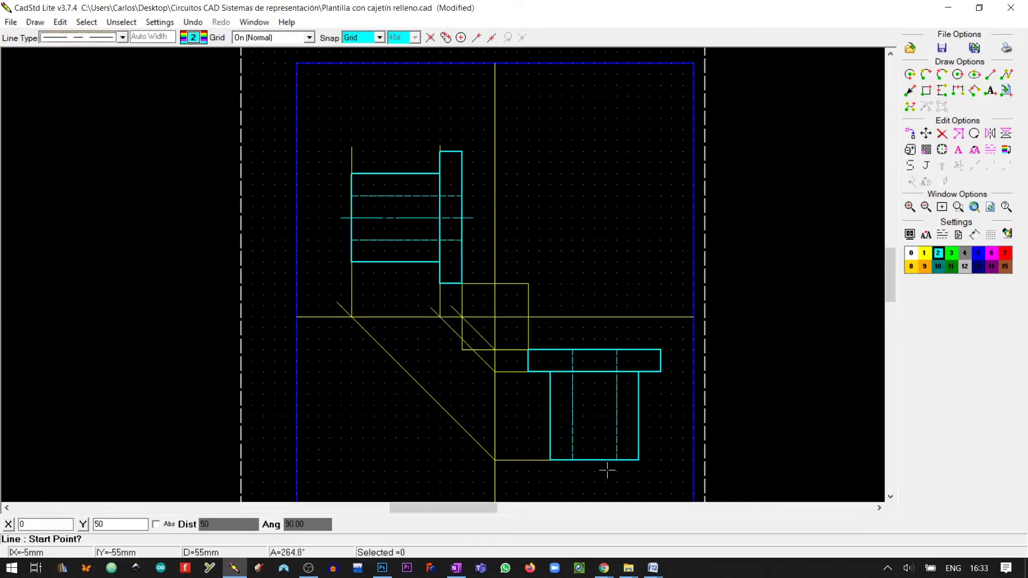
Draw the vertical dash-dot centre line through the lower view, then return to solid lines.
{"action": "left_click", "coordinate": [595, 452]}
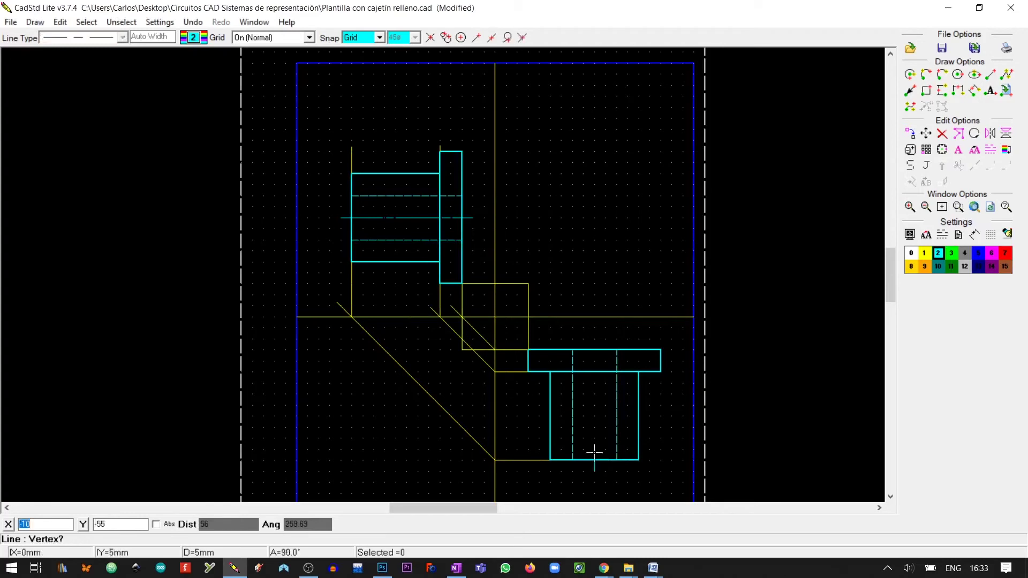
{"action": "left_click", "coordinate": [595, 339]}
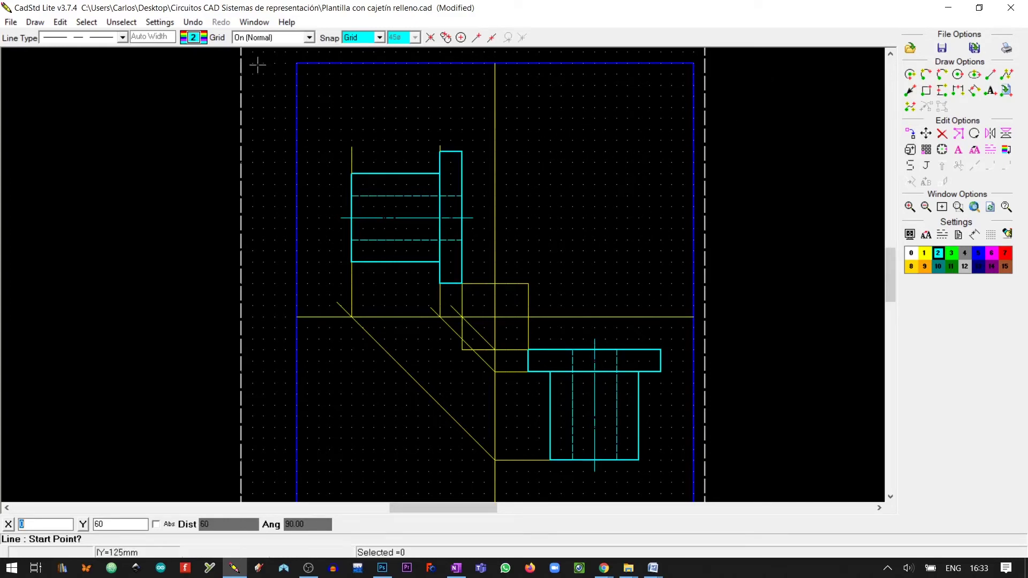
{"action": "left_click", "coordinate": [122, 36]}
{"action": "left_click", "coordinate": [99, 51]}
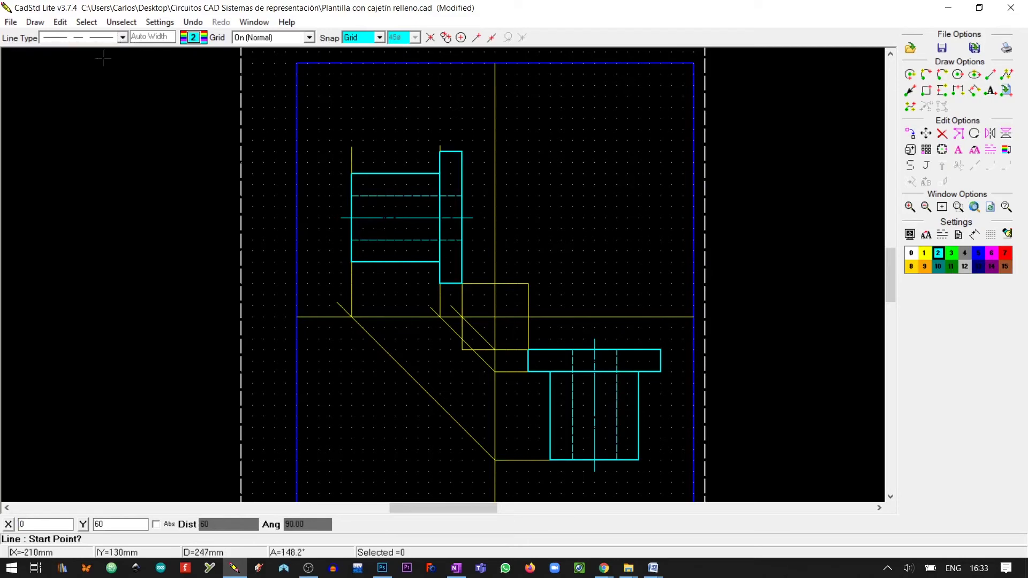
Make yellow layer 1 the default drawing layer.
{"action": "left_click", "coordinate": [182, 40]}
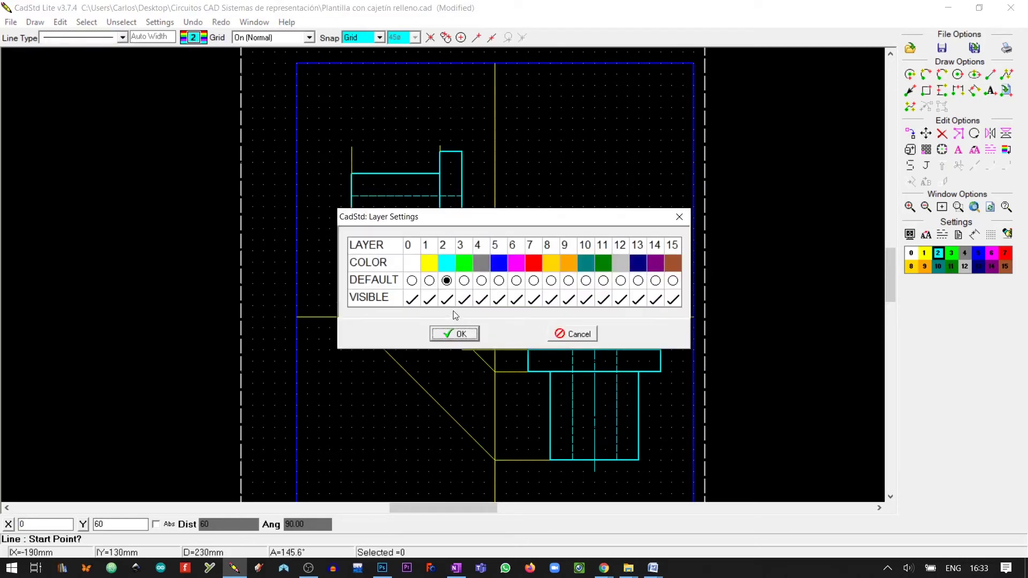
{"action": "left_click", "coordinate": [428, 280]}
{"action": "left_click", "coordinate": [455, 333]}
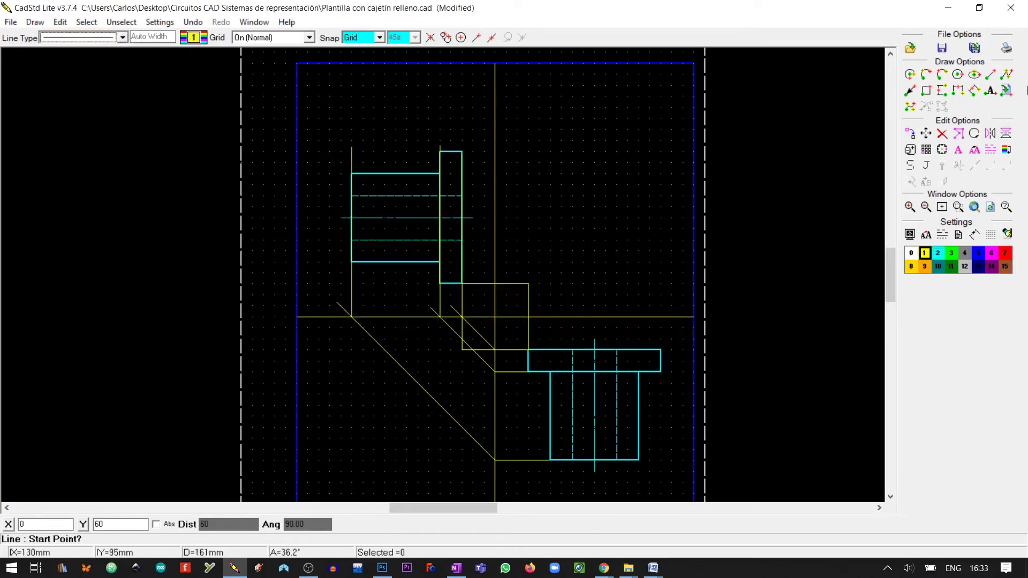
{"action": "left_click", "coordinate": [472, 217]}
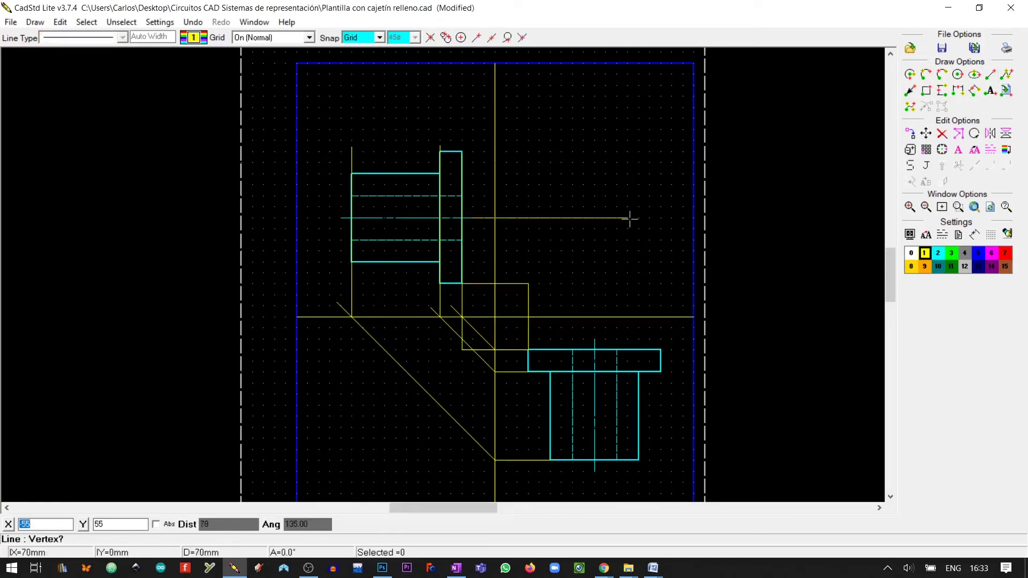
{"action": "key", "text": "Escape"}
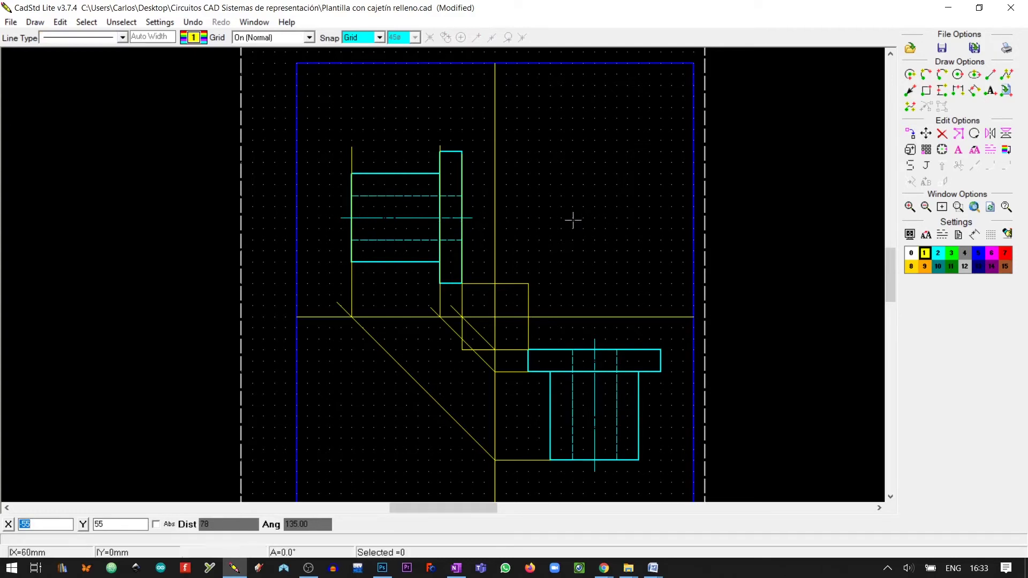
Draw a horizontal projection line from the left view's axis and a vertical one from the lower view's axis.
{"action": "key", "text": "l"}
{"action": "left_click", "coordinate": [462, 217]}
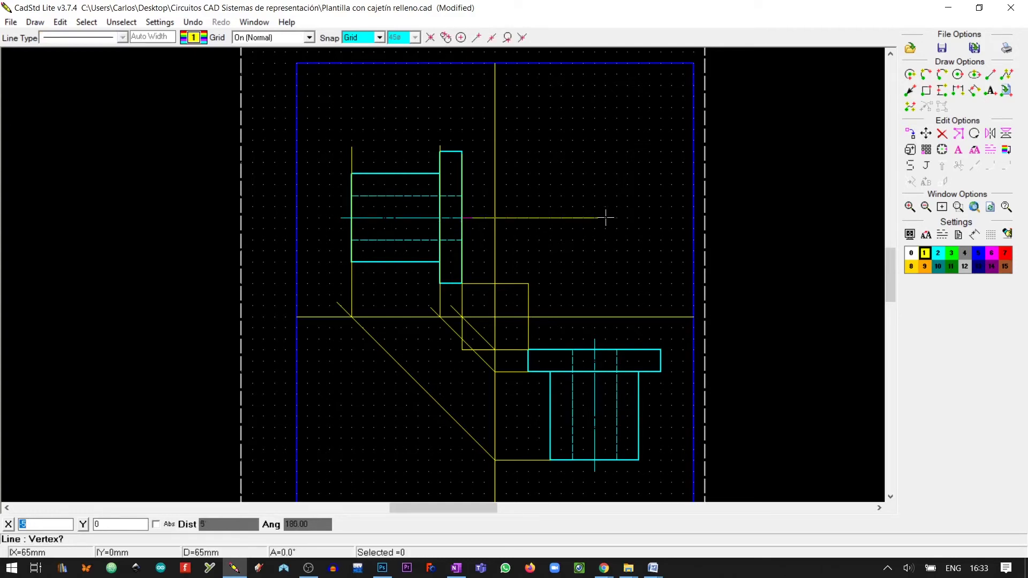
{"action": "left_click", "coordinate": [614, 218]}
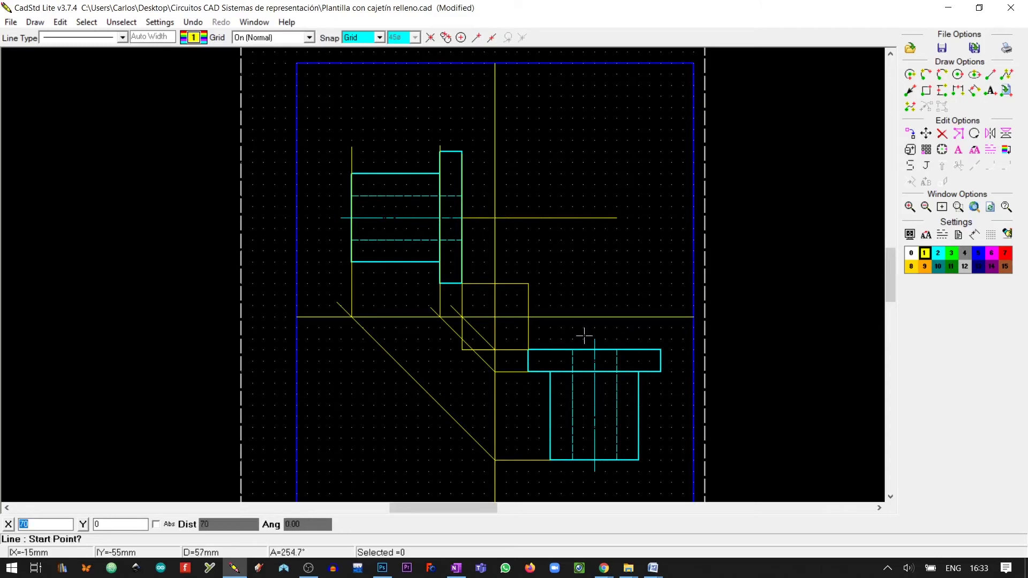
{"action": "key", "text": "Escape"}
{"action": "key", "text": "l"}
{"action": "left_click", "coordinate": [595, 350]}
{"action": "left_click", "coordinate": [594, 211]}
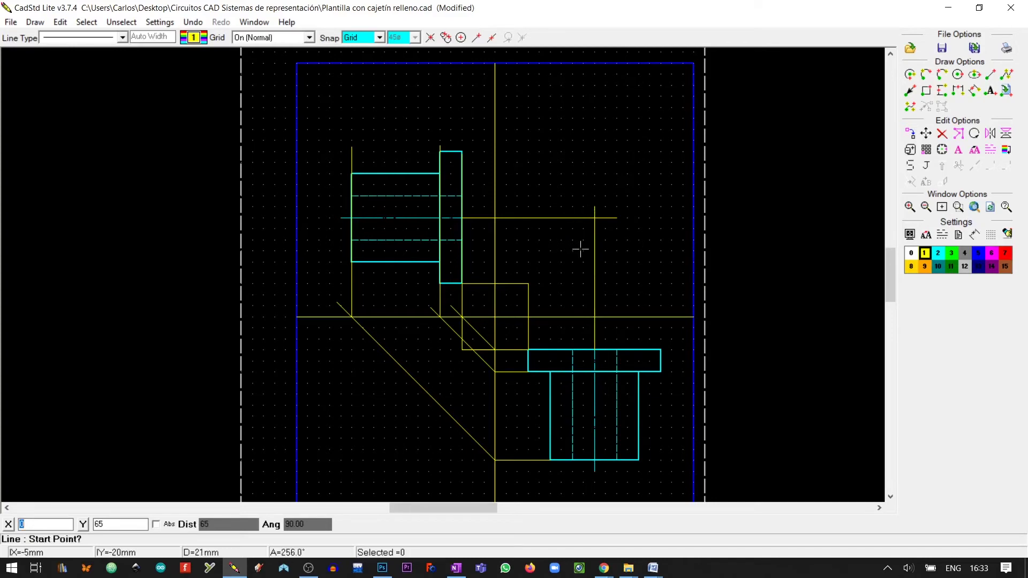
Set a thick solid line type and make cyan layer 2 the default.
{"action": "left_click", "coordinate": [119, 40]}
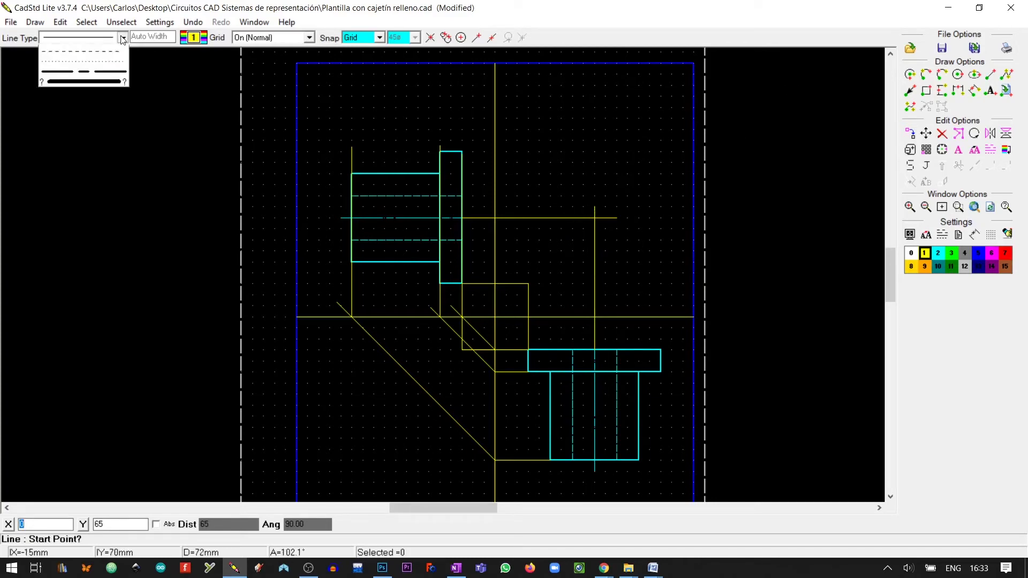
{"action": "left_click", "coordinate": [101, 58]}
{"action": "left_click", "coordinate": [194, 37]}
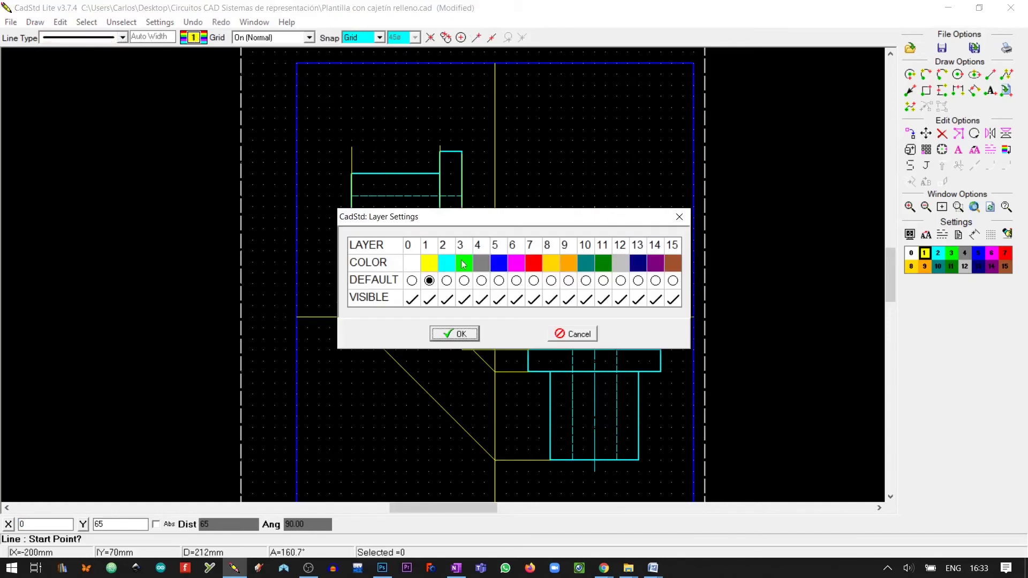
{"action": "left_click", "coordinate": [446, 280]}
{"action": "left_click", "coordinate": [449, 335]}
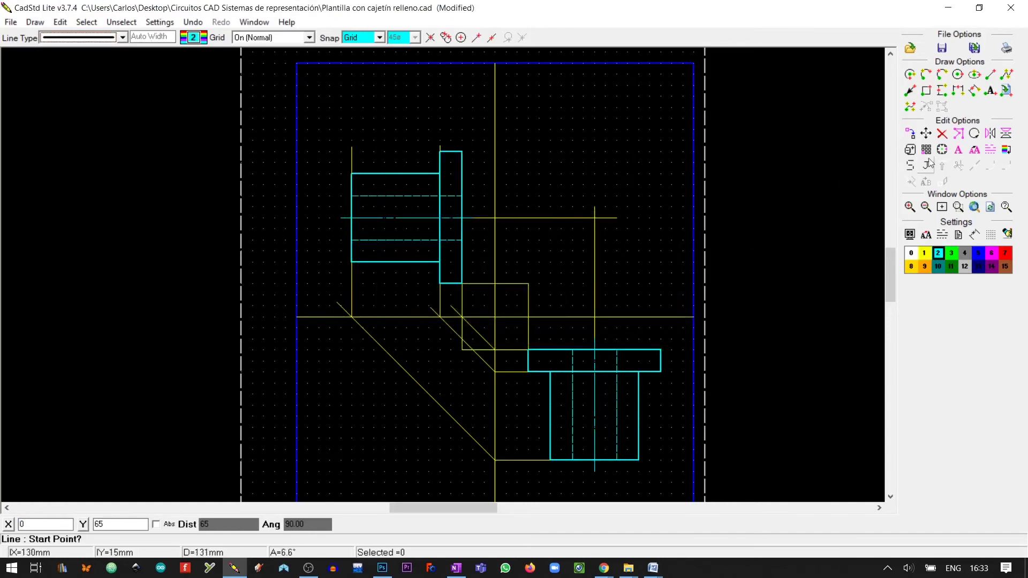
Draw a radius-30 circle centred on the projection lines' intersection.
{"action": "left_click", "coordinate": [957, 75]}
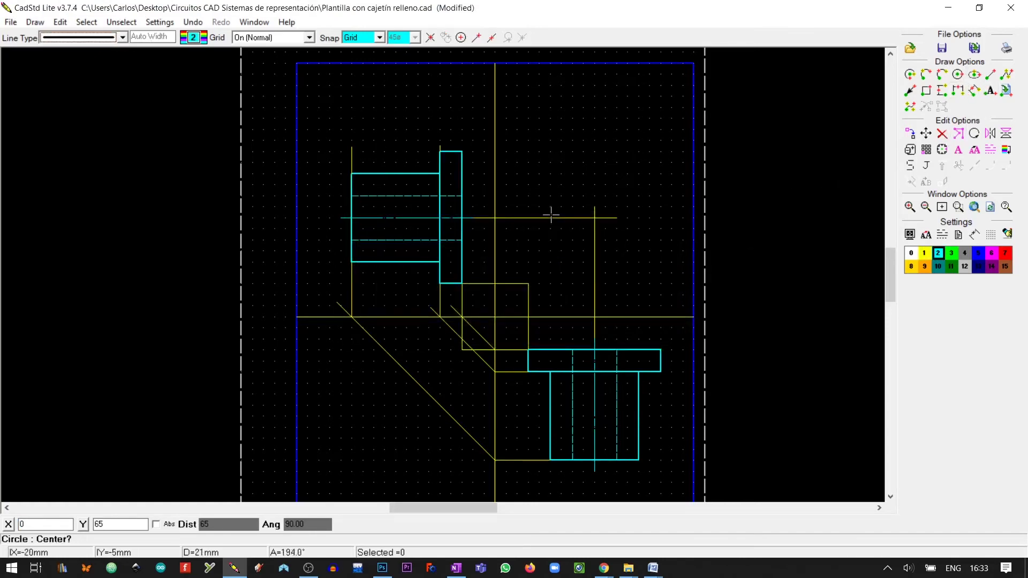
{"action": "left_click", "coordinate": [464, 40]}
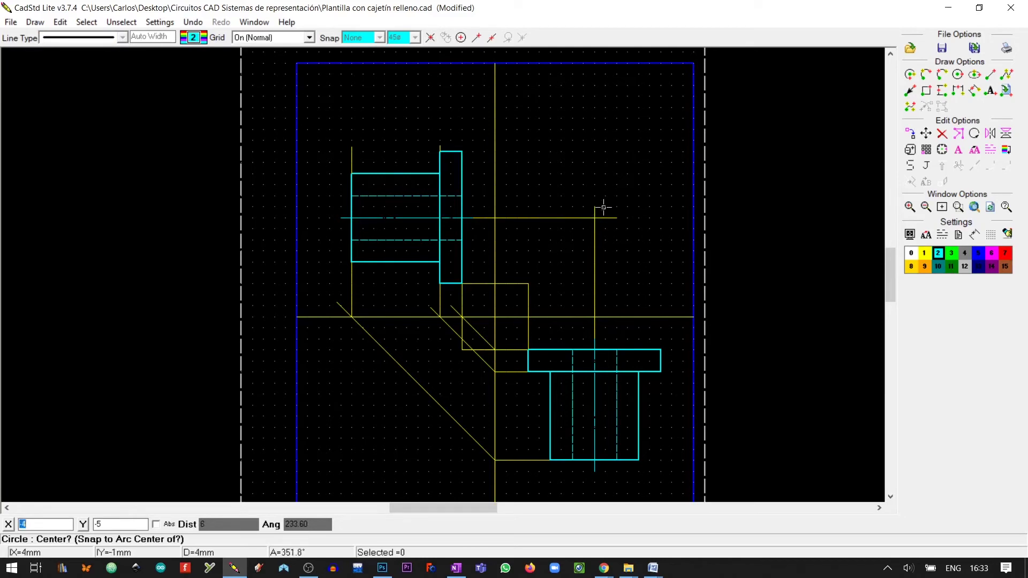
{"action": "left_click", "coordinate": [601, 207]}
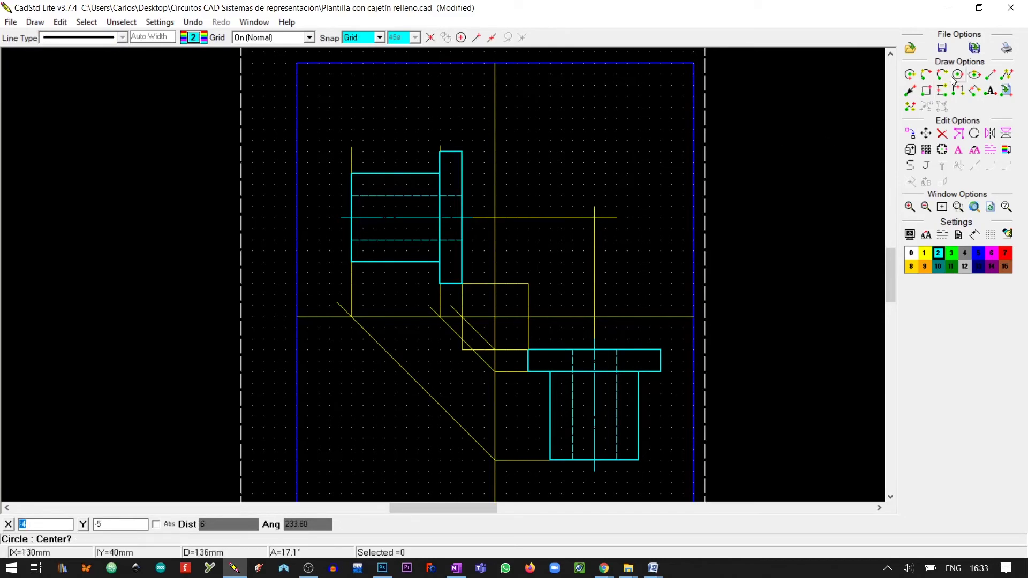
{"action": "left_click", "coordinate": [430, 37]}
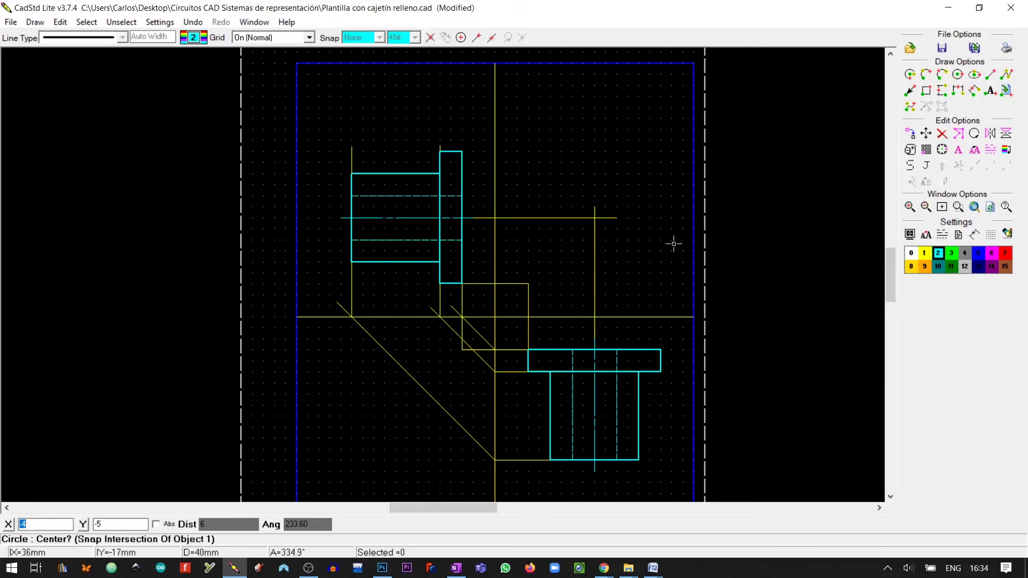
{"action": "left_click", "coordinate": [599, 217]}
{"action": "type", "text": "30"}
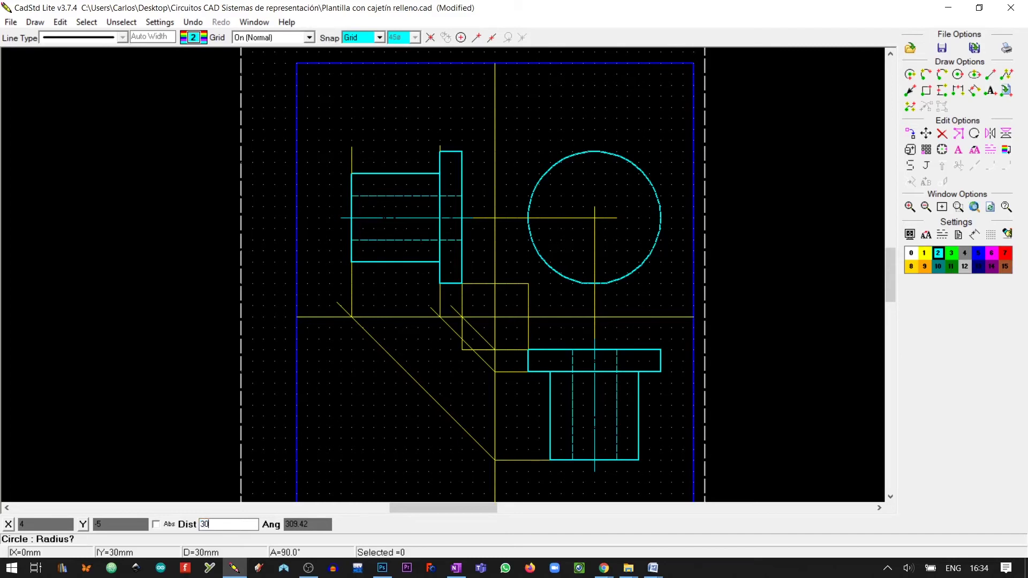
{"action": "key", "text": "Return"}
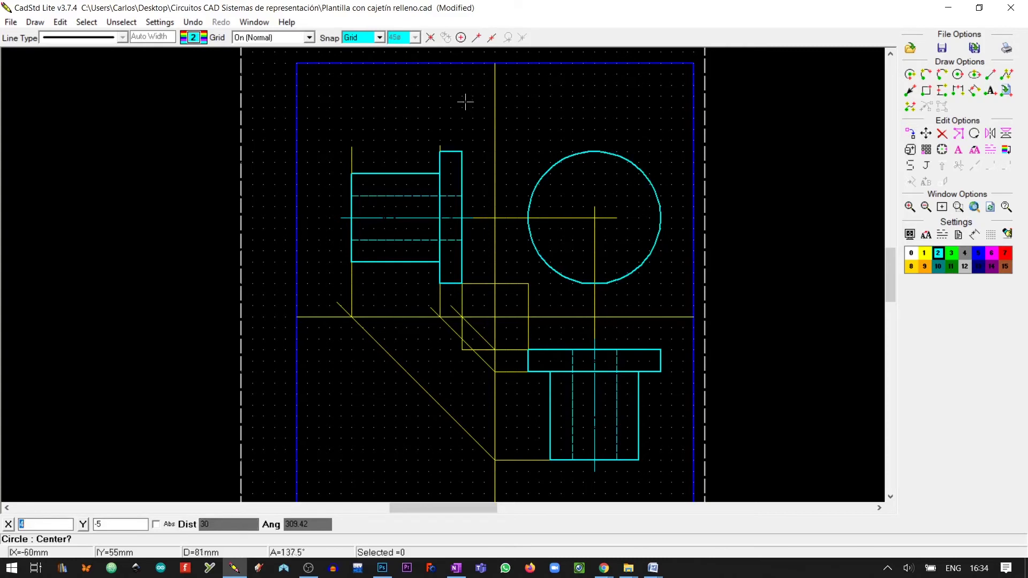
Add concentric circles of radius 20 and 10 on the same centre.
{"action": "left_click", "coordinate": [461, 39]}
{"action": "left_click", "coordinate": [573, 154]}
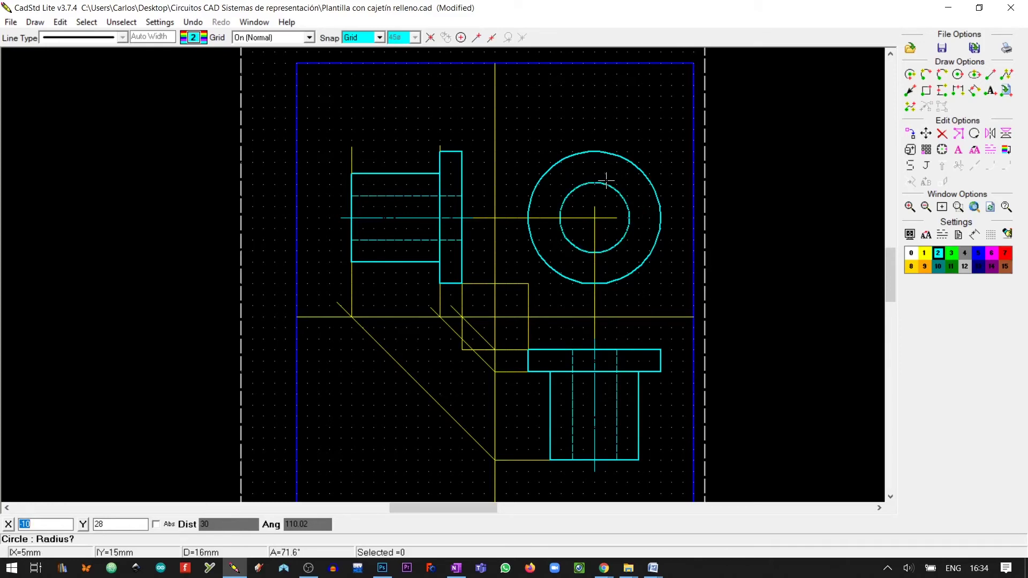
{"action": "key", "text": "Tab"}
{"action": "key", "text": "Tab"}
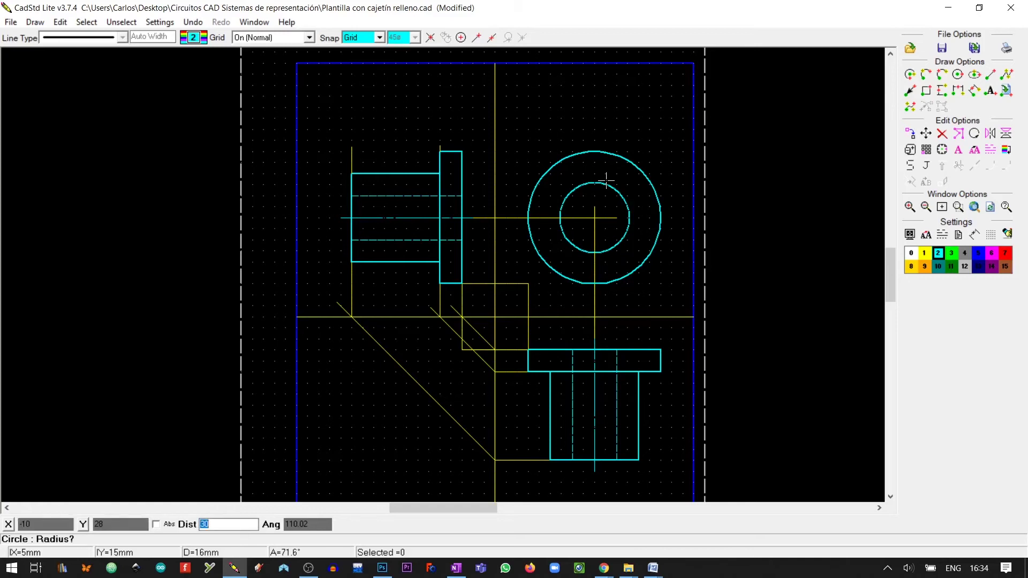
{"action": "type", "text": "20"}
{"action": "key", "text": "Return"}
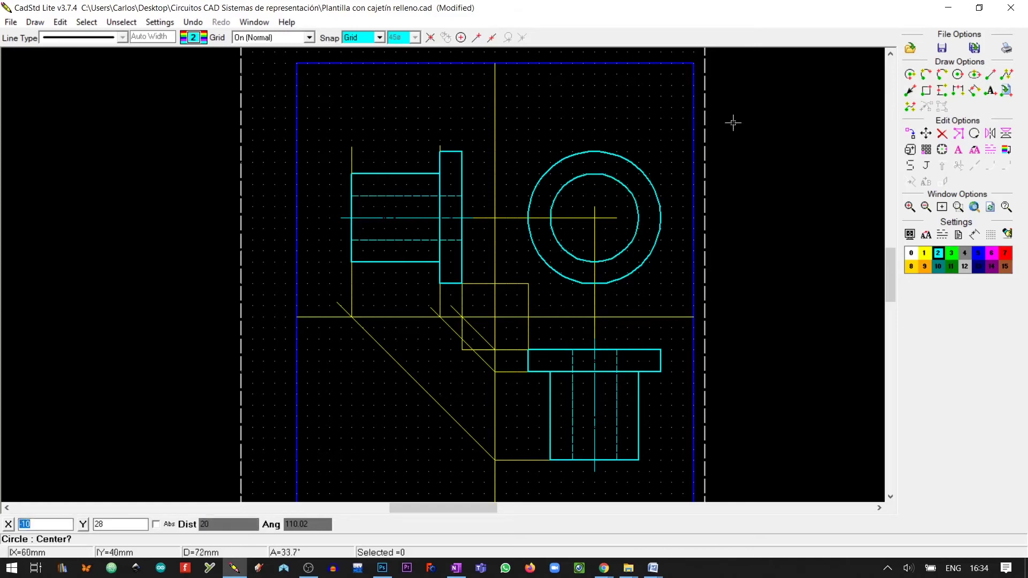
{"action": "left_click", "coordinate": [461, 37]}
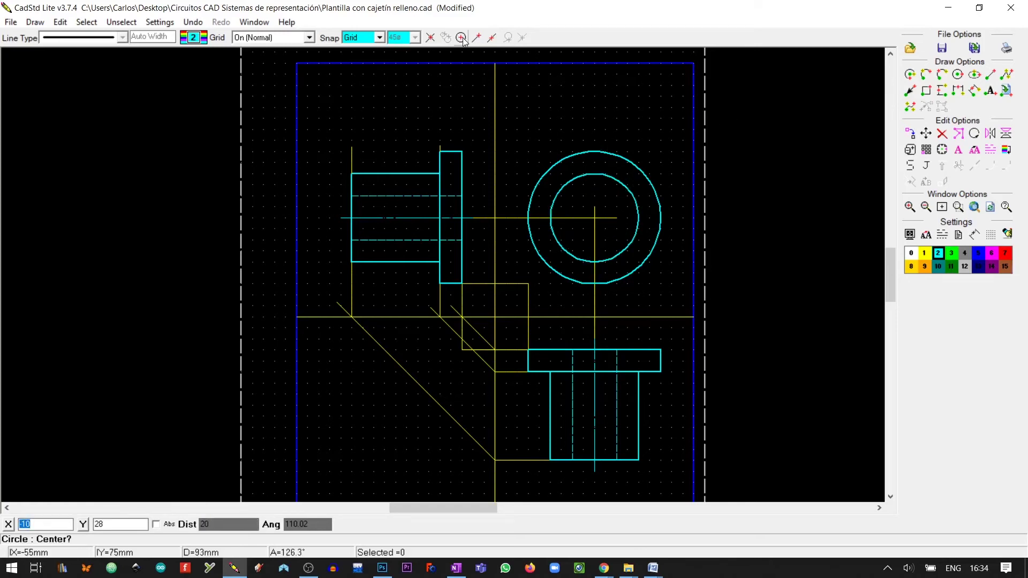
{"action": "left_click", "coordinate": [598, 174]}
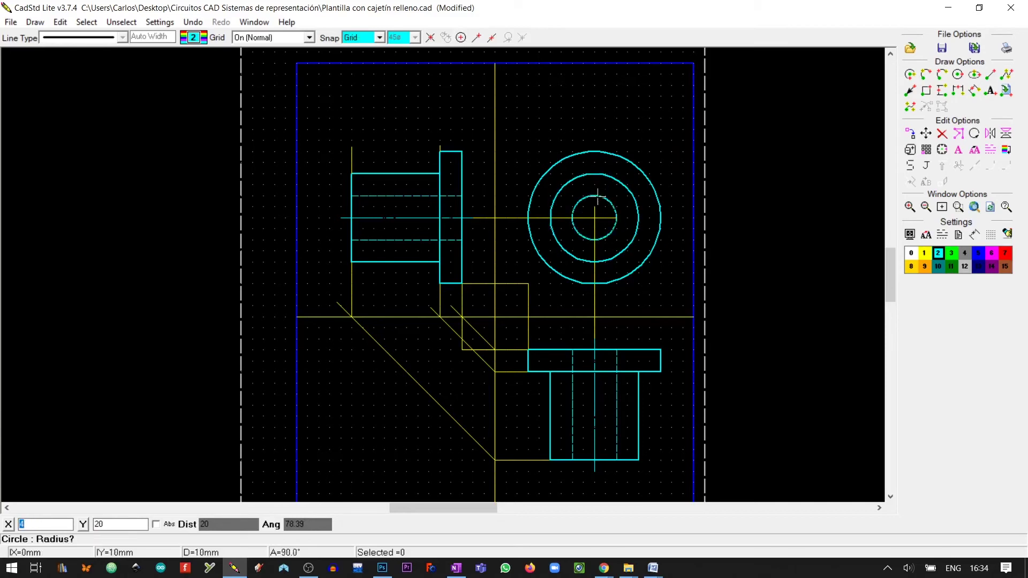
{"action": "key", "text": "Tab"}
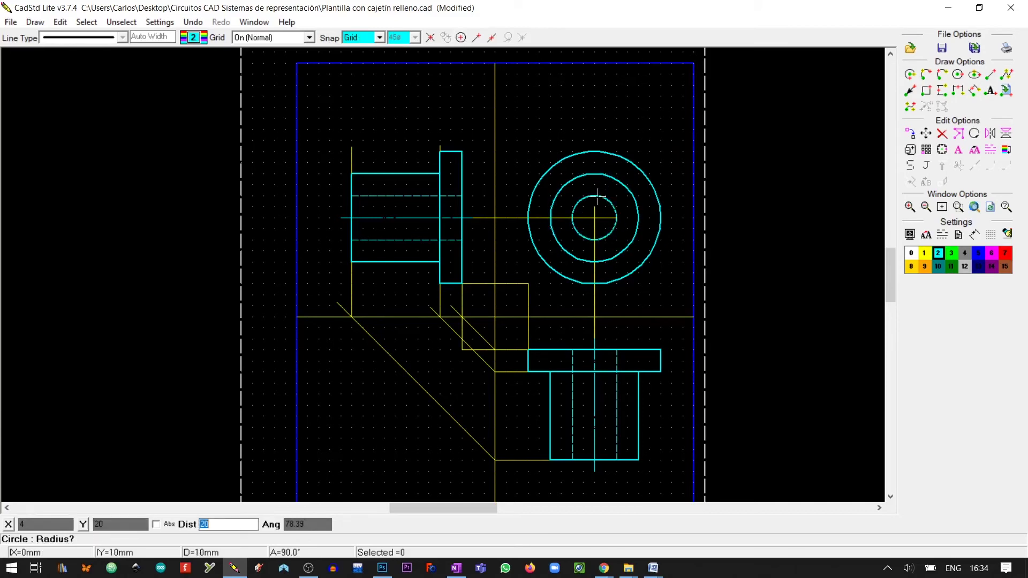
{"action": "type", "text": "10"}
{"action": "key", "text": "Return"}
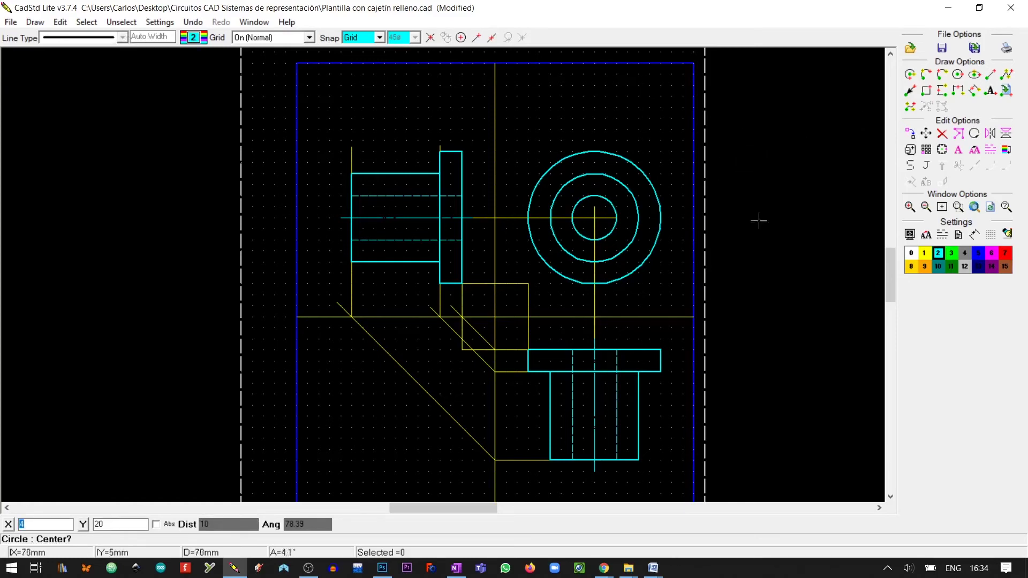
Switch back to yellow layer 1 with a thin line type.
{"action": "left_click", "coordinate": [925, 253]}
{"action": "left_click", "coordinate": [942, 235]}
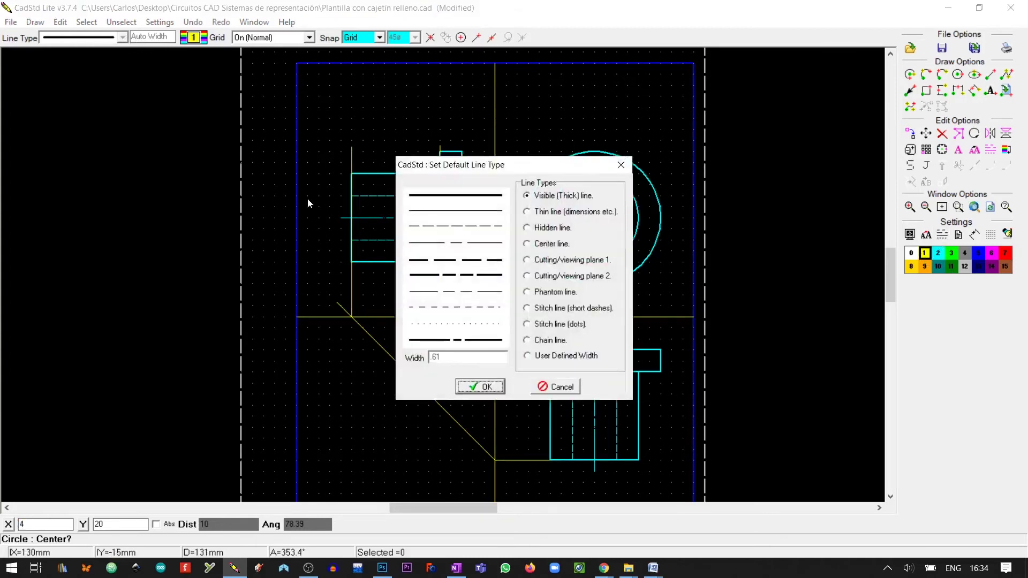
{"action": "left_click", "coordinate": [526, 212]}
{"action": "left_click", "coordinate": [484, 387]}
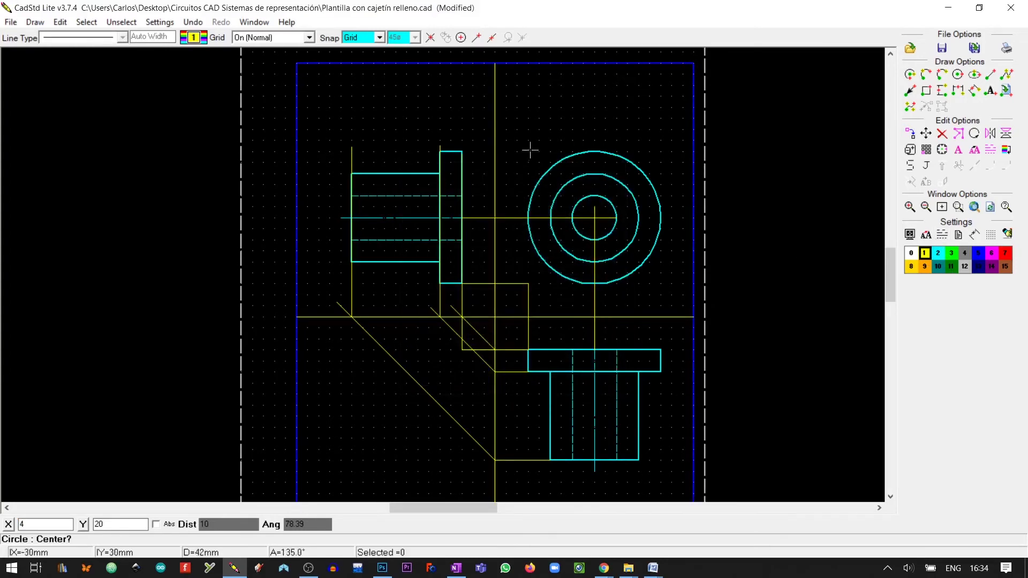
{"action": "left_click", "coordinate": [990, 74]}
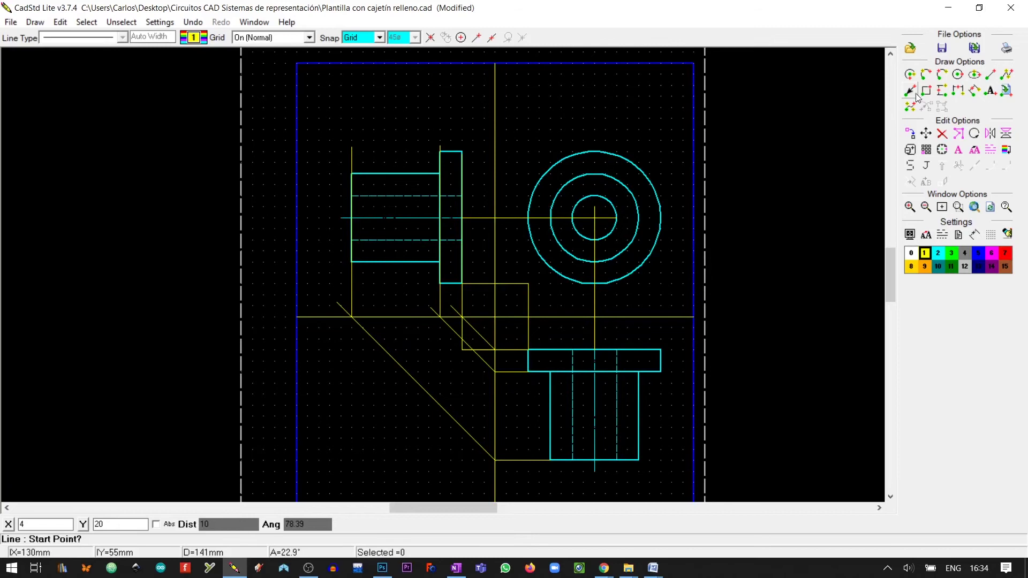
Project the left view's top edge, inner corner and lower corner horizontally to the circles.
{"action": "left_click", "coordinate": [462, 151]}
{"action": "left_click", "coordinate": [494, 152]}
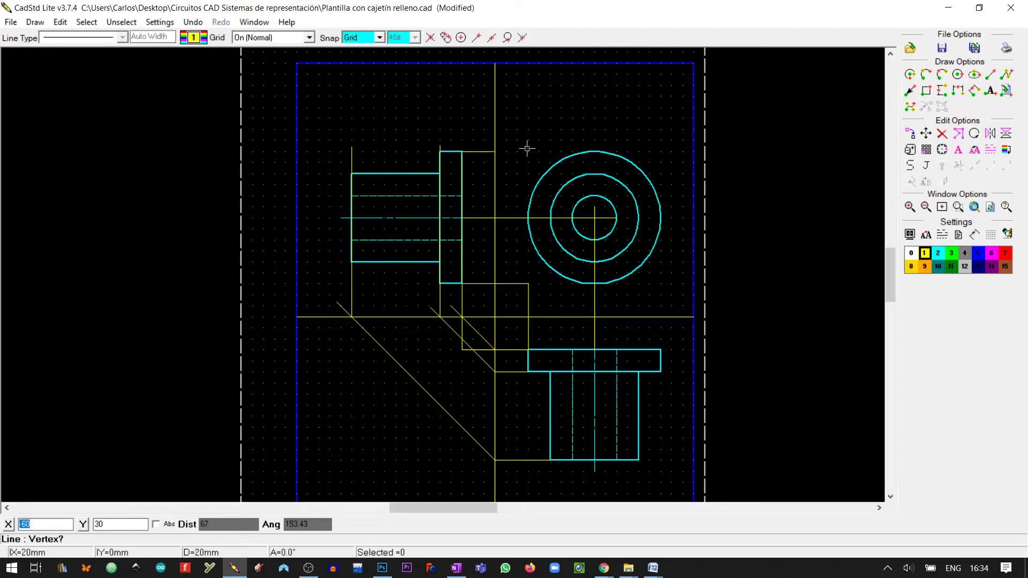
{"action": "left_click", "coordinate": [594, 152]}
{"action": "right_click", "coordinate": [449, 177]}
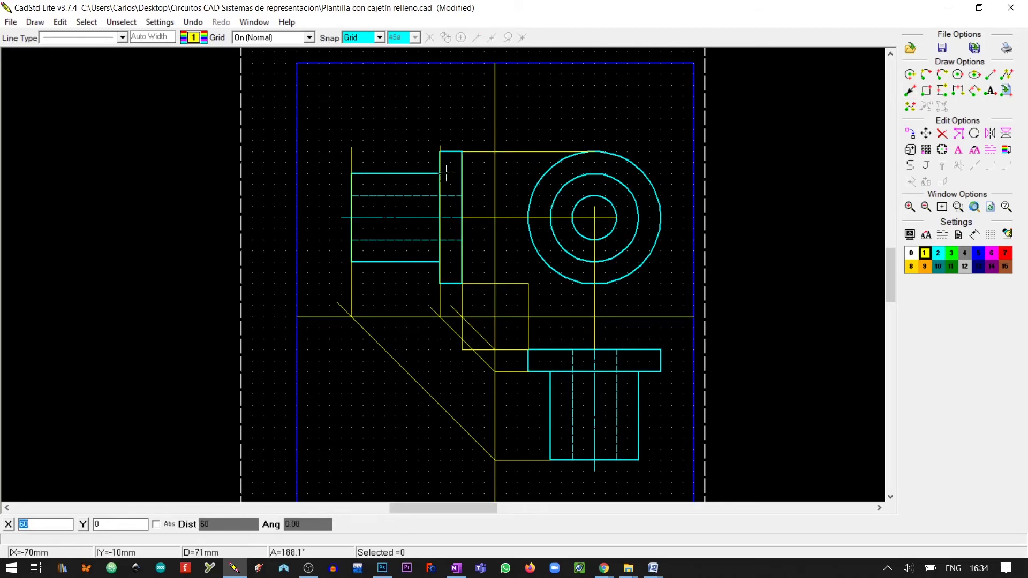
{"action": "key", "text": "space"}
{"action": "left_click", "coordinate": [441, 172]}
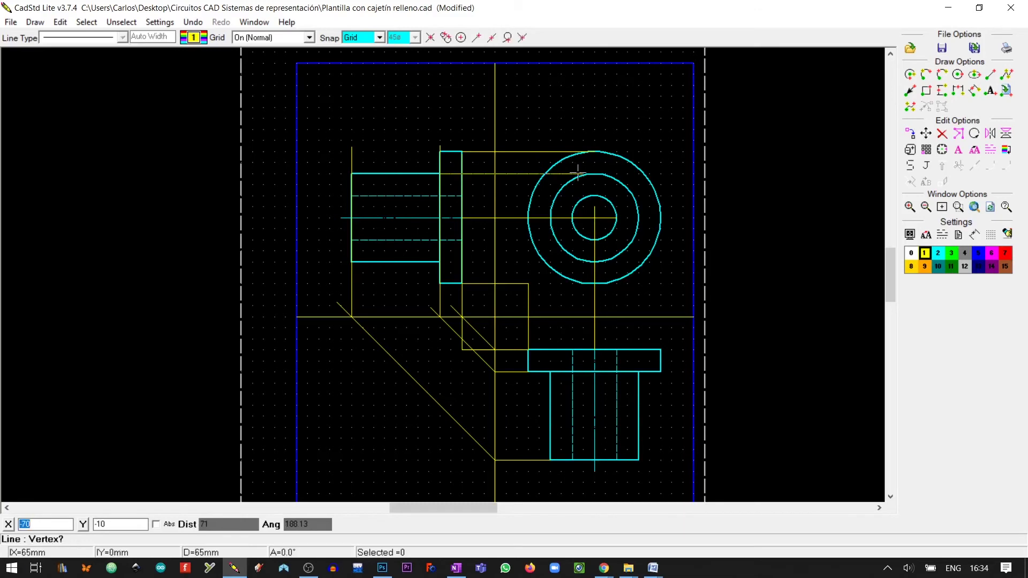
{"action": "left_click", "coordinate": [595, 172]}
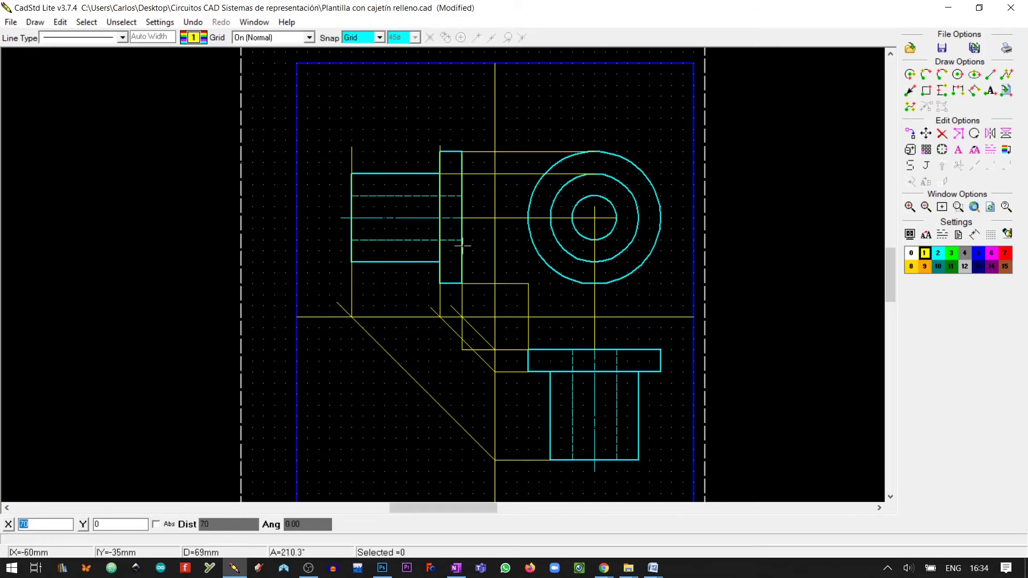
{"action": "left_click", "coordinate": [440, 262]}
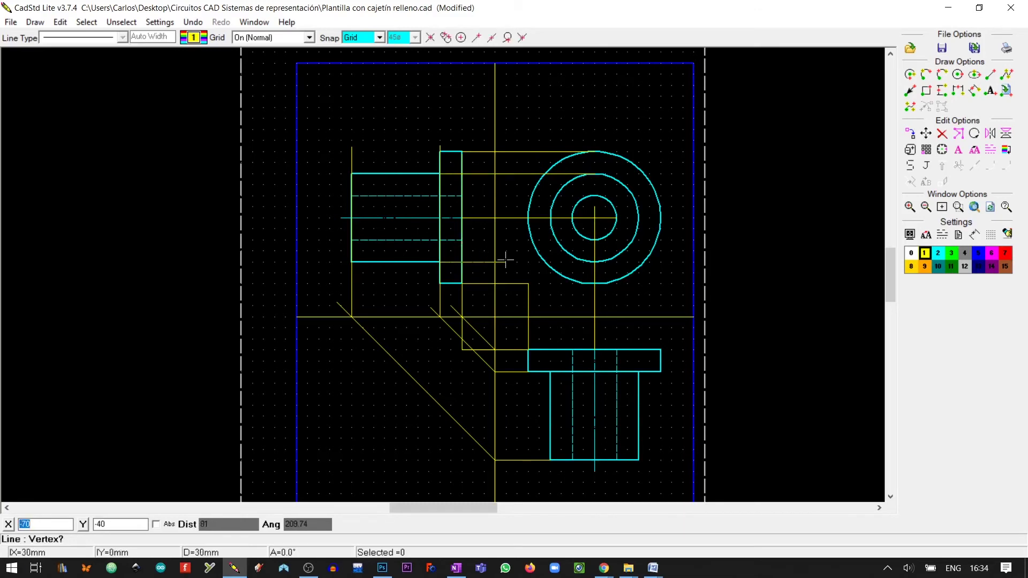
{"action": "left_click", "coordinate": [595, 261]}
{"action": "key", "text": "Escape"}
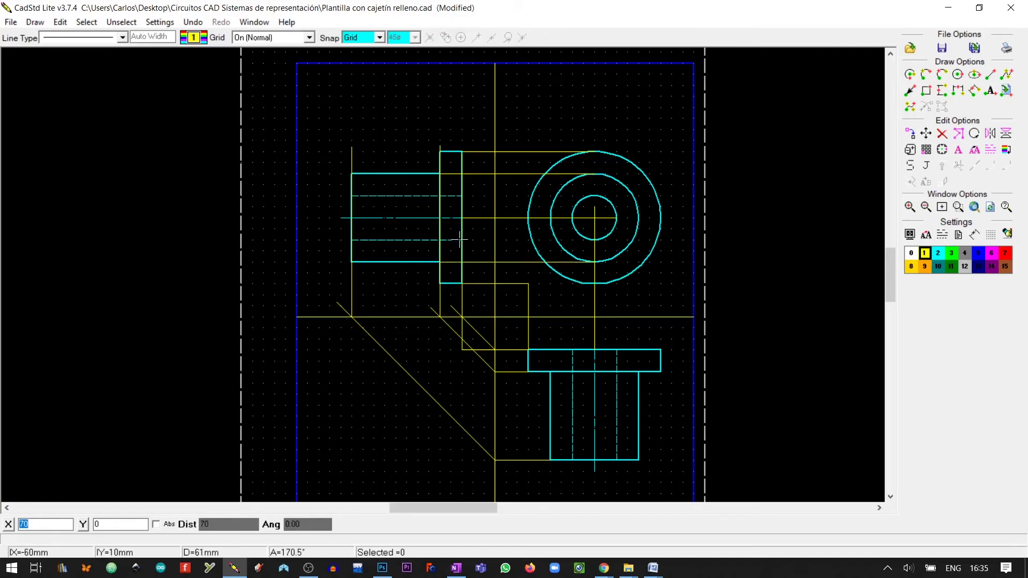
Add two more horizontal projection lines, including the hidden edge, across to the circles.
{"action": "key", "text": "space"}
{"action": "left_click", "coordinate": [461, 239]}
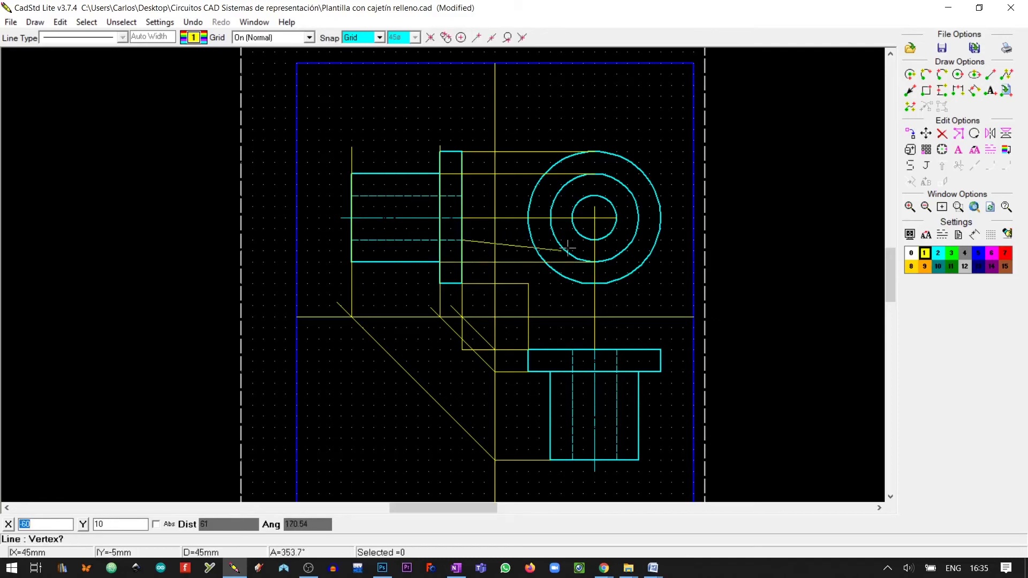
{"action": "left_click", "coordinate": [595, 240]}
{"action": "key", "text": "Escape"}
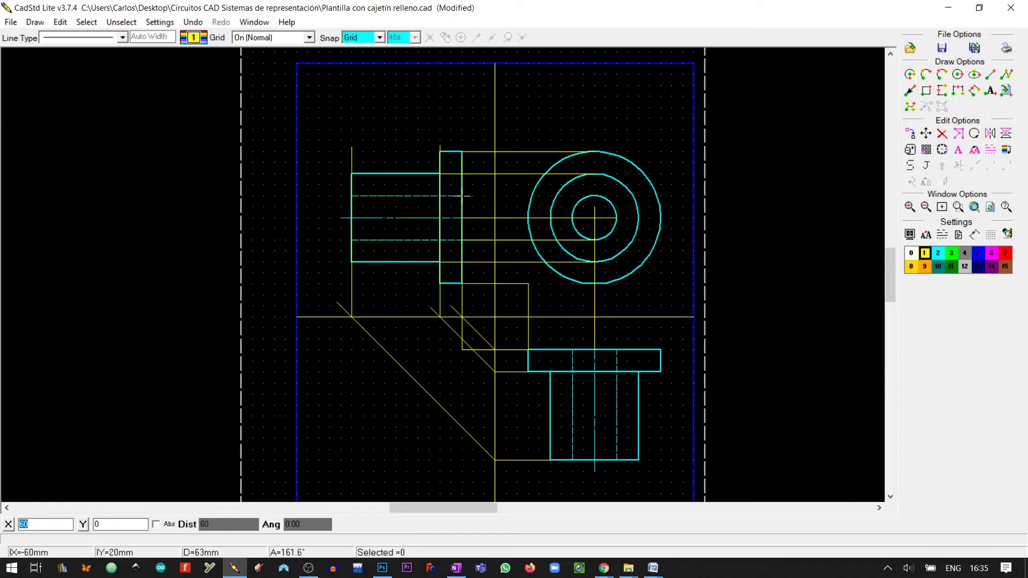
{"action": "key", "text": "space"}
{"action": "left_click", "coordinate": [461, 196]}
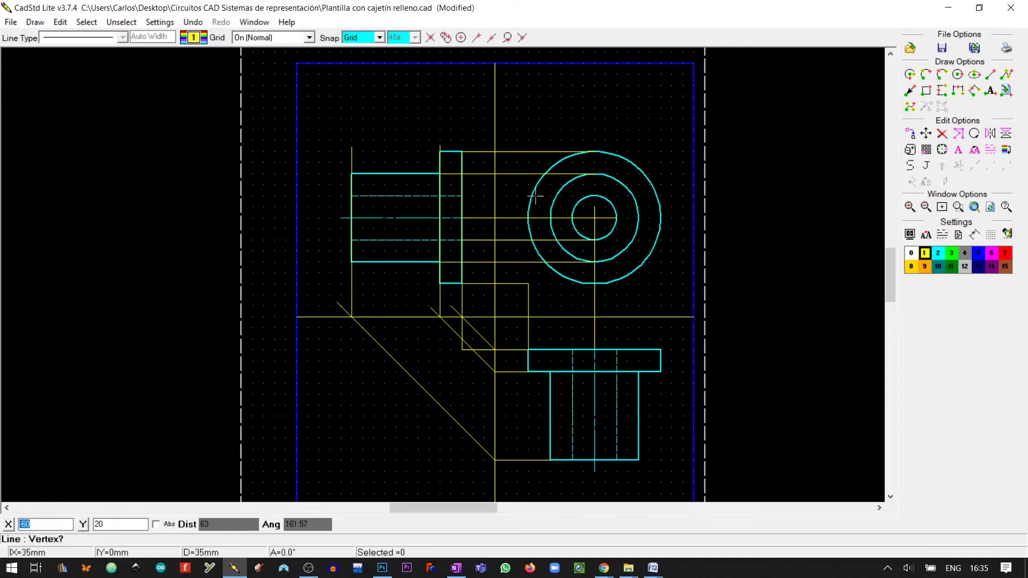
{"action": "left_click", "coordinate": [594, 196]}
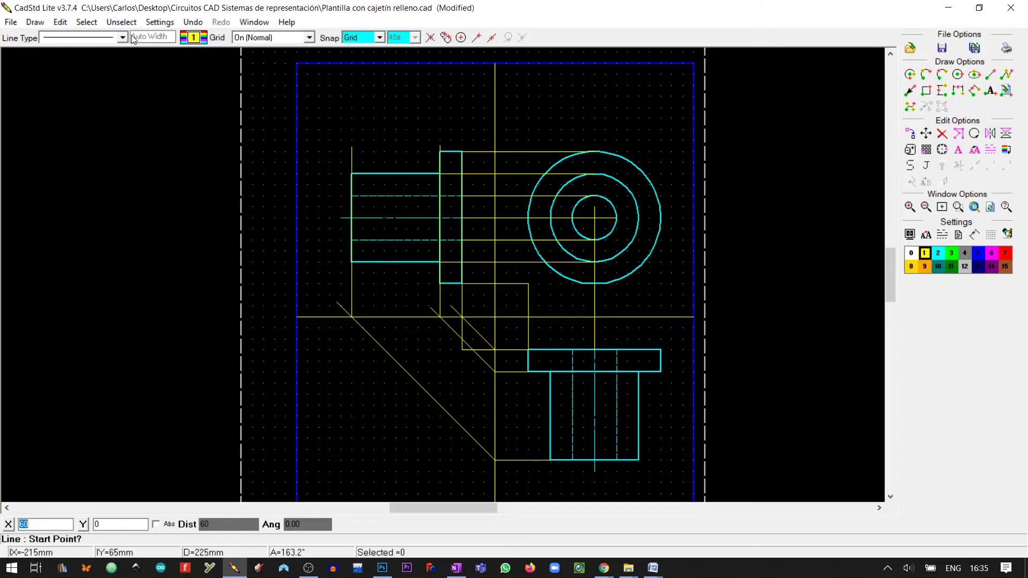
Hide layer 1, make cyan layer 2 the default, and select the dash-dot line style.
{"action": "left_click", "coordinate": [199, 38]}
{"action": "left_click", "coordinate": [428, 300]}
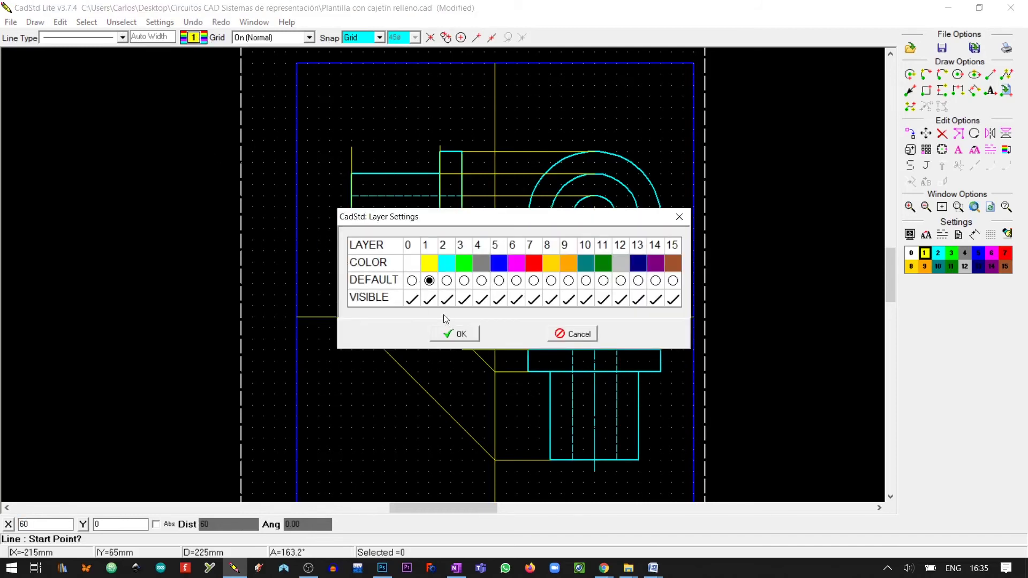
{"action": "left_click", "coordinate": [446, 281]}
{"action": "left_click", "coordinate": [452, 334]}
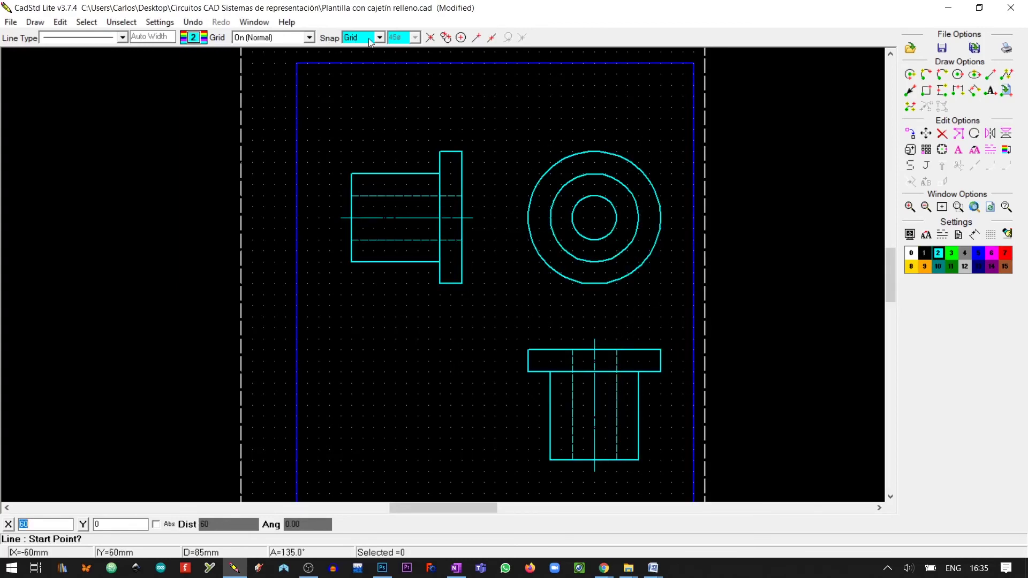
{"action": "left_click", "coordinate": [122, 37]}
{"action": "left_click", "coordinate": [105, 79]}
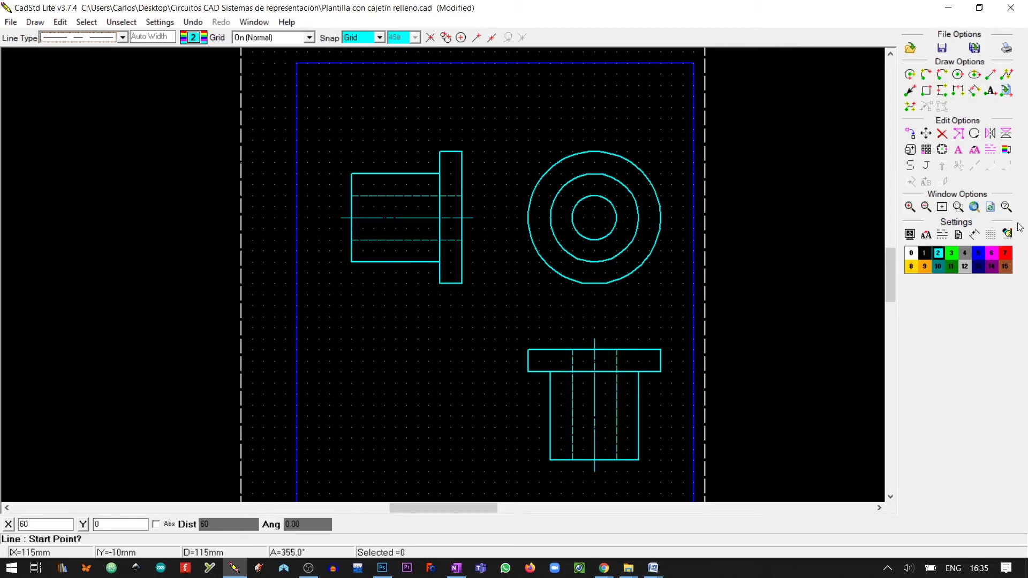
Draw dash-dot horizontal and vertical centre lines through the concentric circles' centre.
{"action": "left_click", "coordinate": [990, 234]}
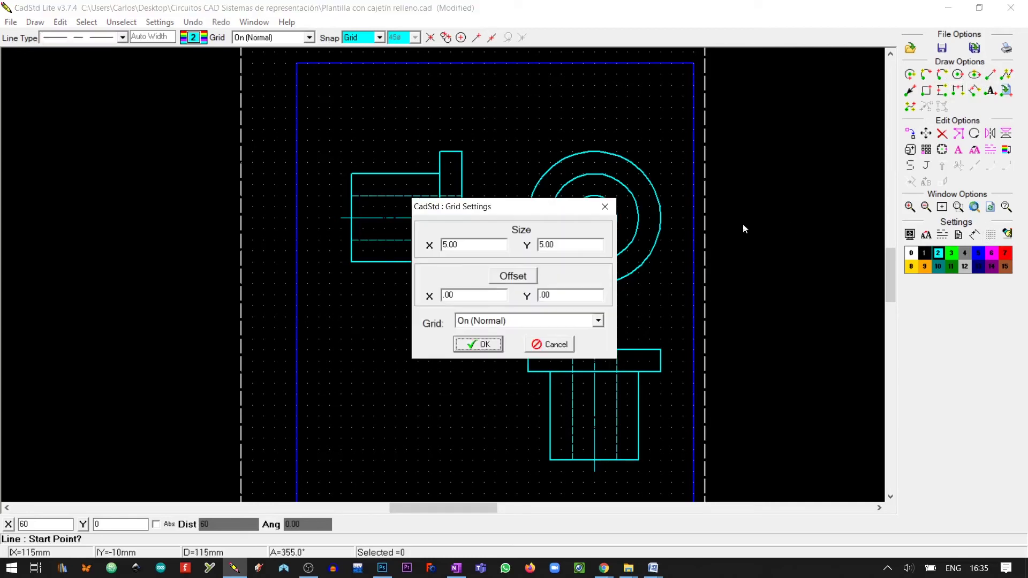
{"action": "left_click", "coordinate": [483, 344]}
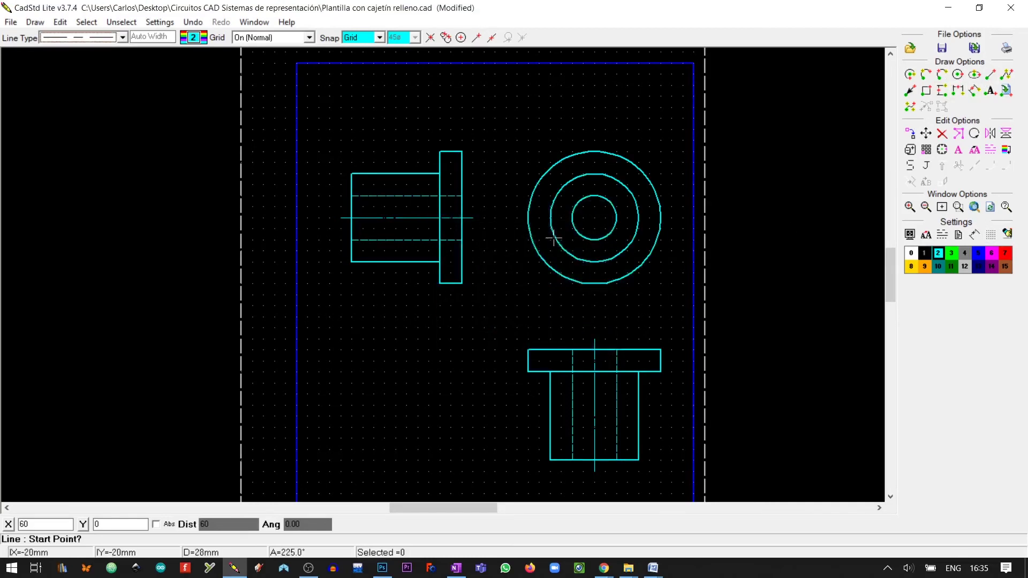
{"action": "left_click", "coordinate": [517, 218]}
{"action": "left_click", "coordinate": [672, 218]}
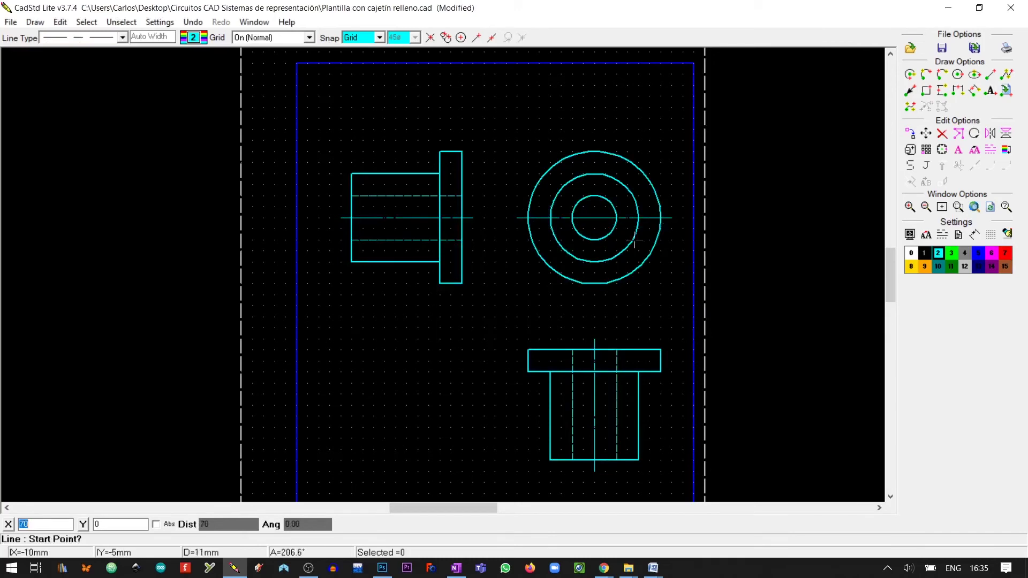
{"action": "key", "text": "Escape"}
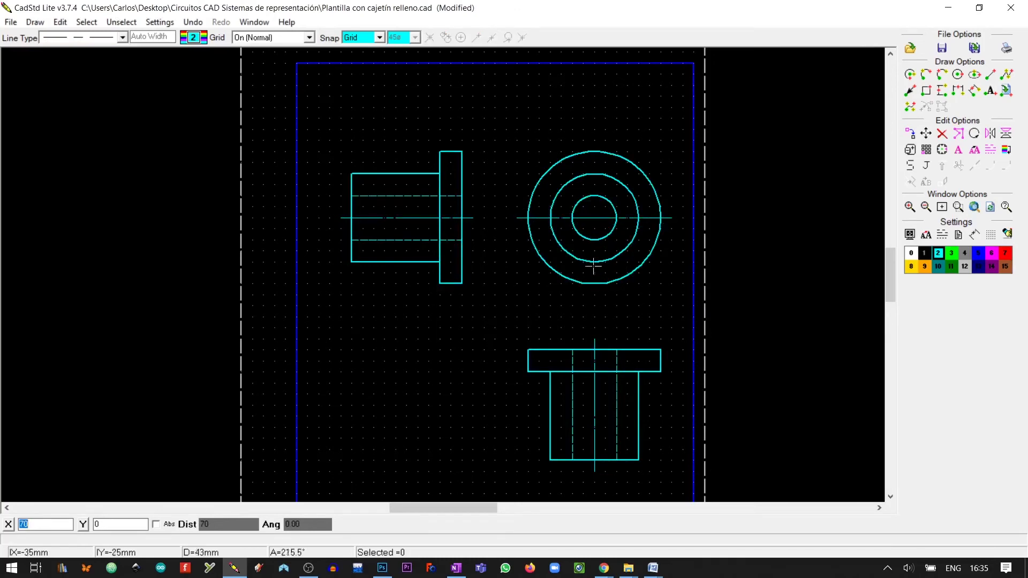
{"action": "key", "text": "space"}
{"action": "left_click", "coordinate": [593, 296]}
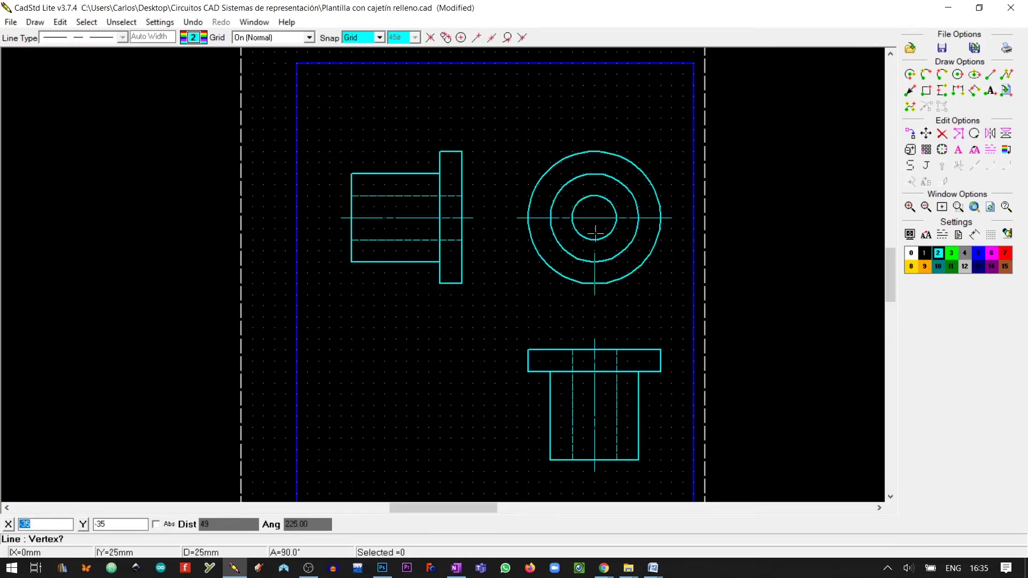
{"action": "left_click", "coordinate": [595, 141]}
{"action": "right_click", "coordinate": [597, 138]}
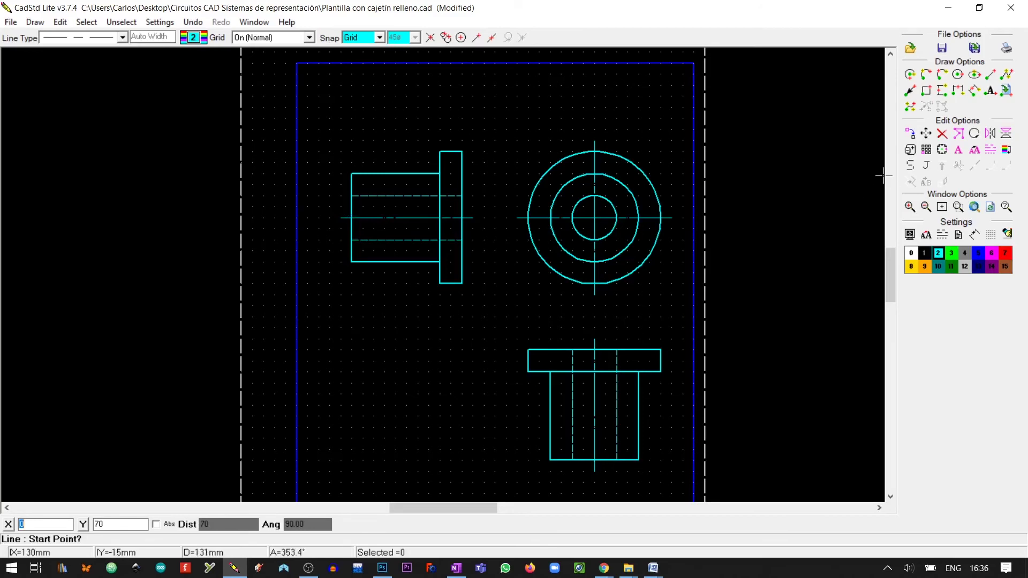
Window-select all three views and move them 5 mm to the left.
{"action": "left_click", "coordinate": [925, 133]}
{"action": "mouse_move", "coordinate": [333, 122]}
{"action": "left_mouse_down"}
{"action": "mouse_move", "coordinate": [624, 487]}
{"action": "mouse_move", "coordinate": [675, 483]}
{"action": "left_mouse_up"}
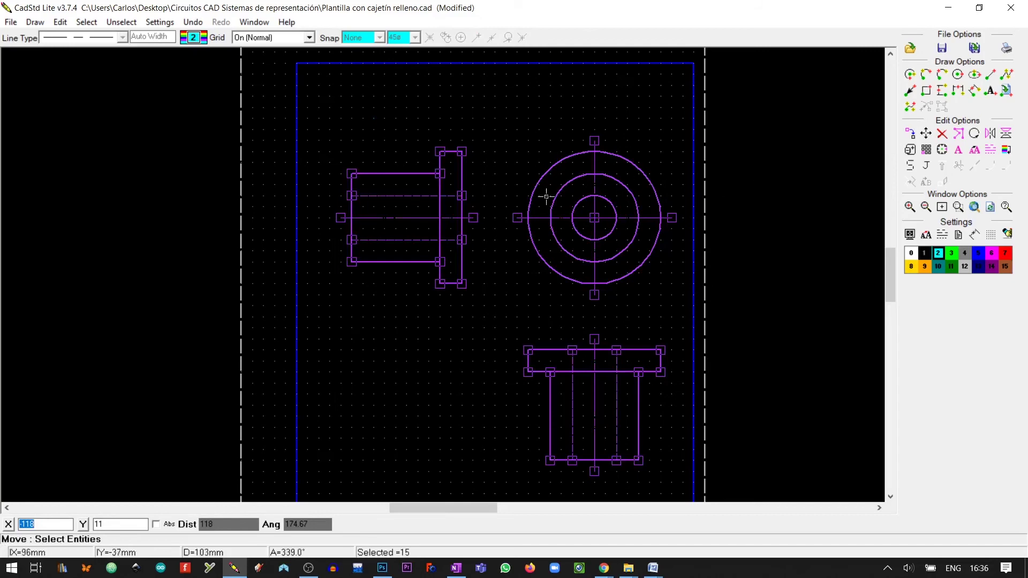
{"action": "right_click", "coordinate": [488, 197]}
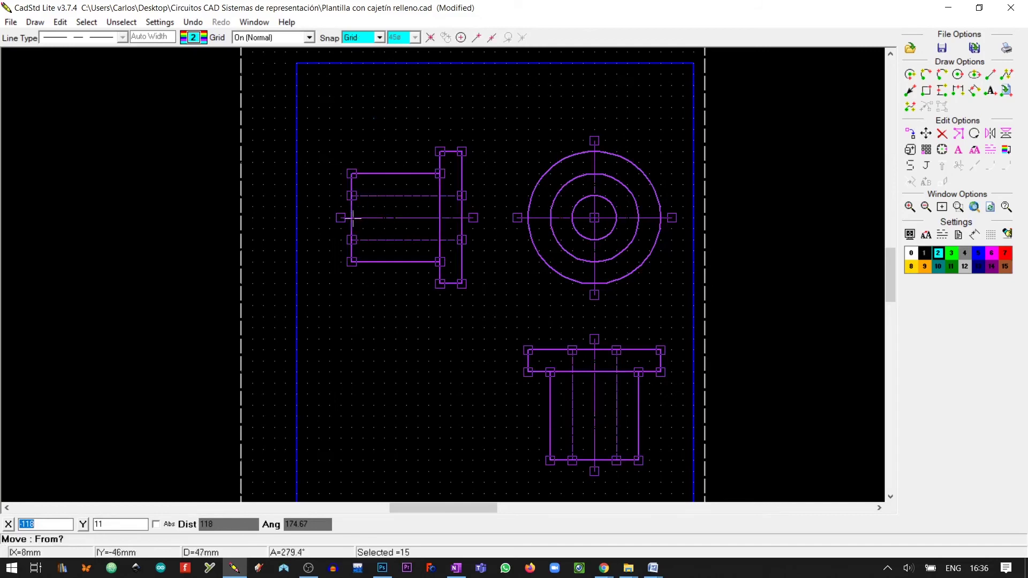
{"action": "left_click", "coordinate": [506, 218]}
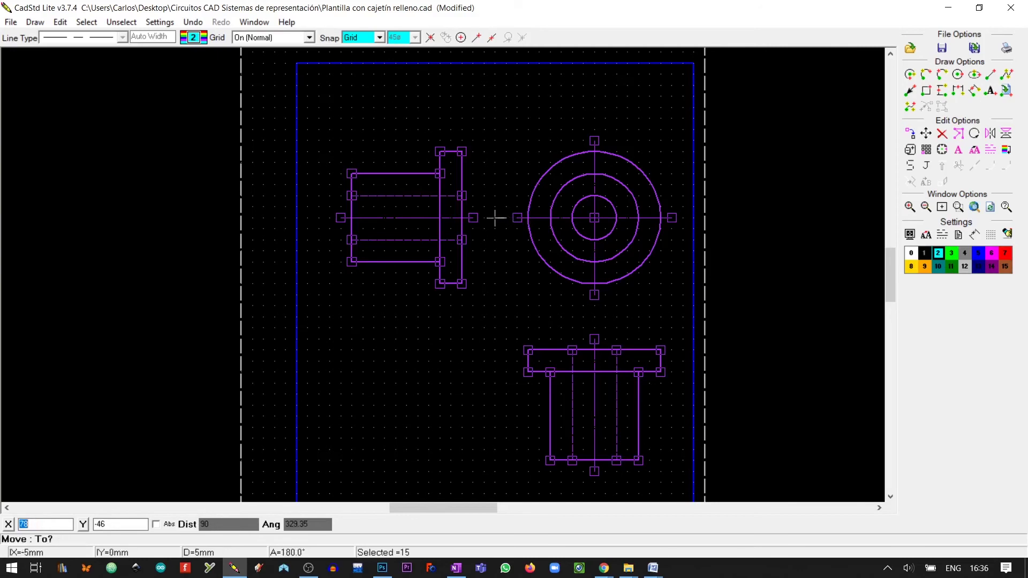
{"action": "left_click", "coordinate": [496, 218]}
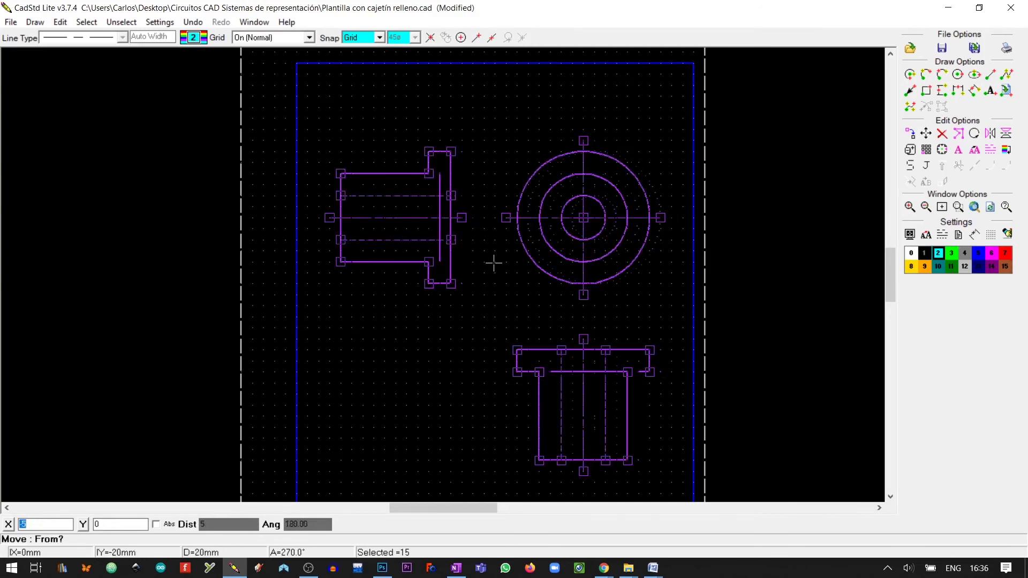
{"action": "key", "text": "Escape"}
Show the whole sheet and turn the grid off.
{"action": "left_click", "coordinate": [958, 208]}
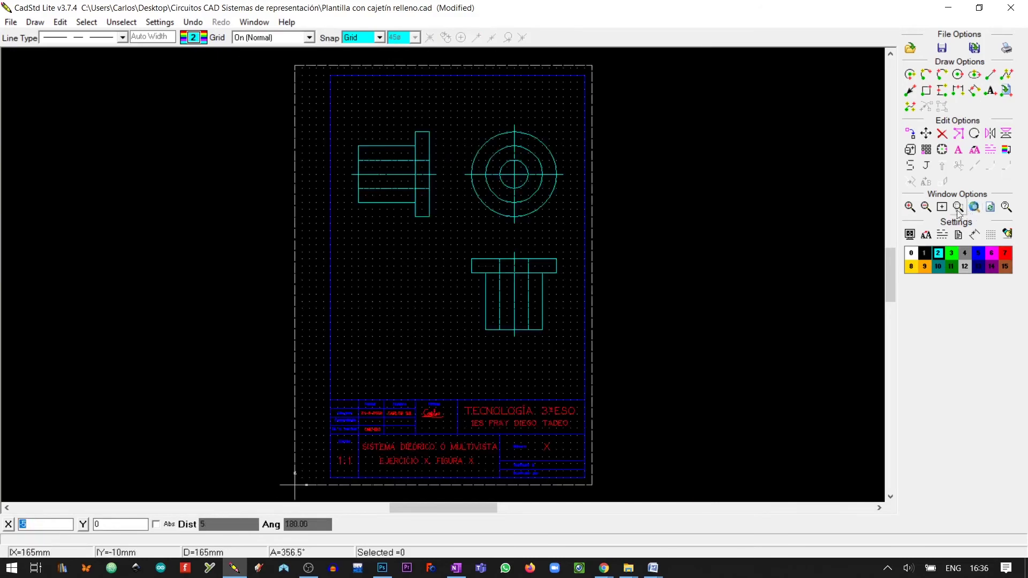
{"action": "left_click", "coordinate": [309, 38]}
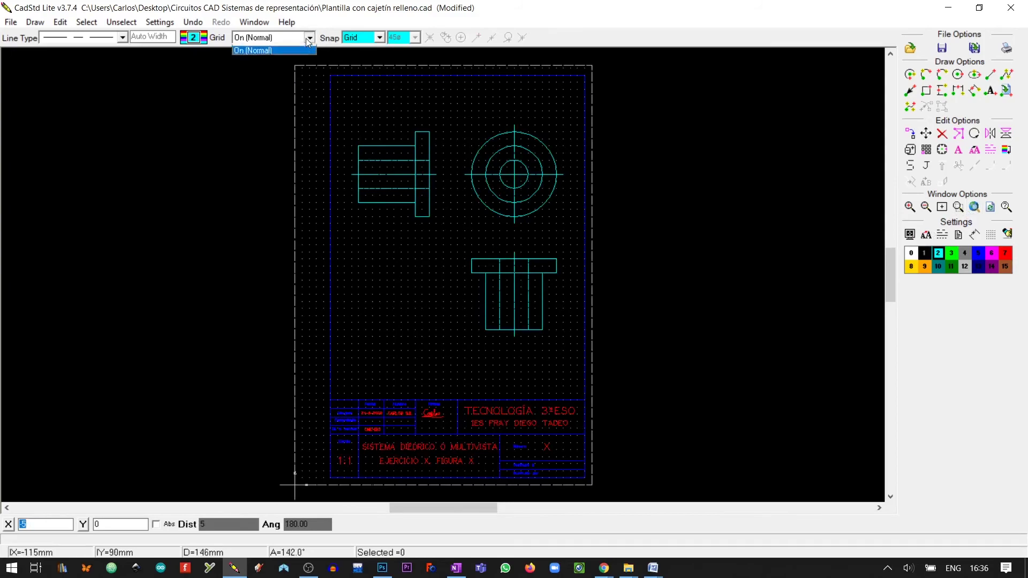
{"action": "scroll", "coordinate": [300, 52], "scroll_direction": "up", "scroll_amount": 1}
{"action": "left_click", "coordinate": [300, 52]}
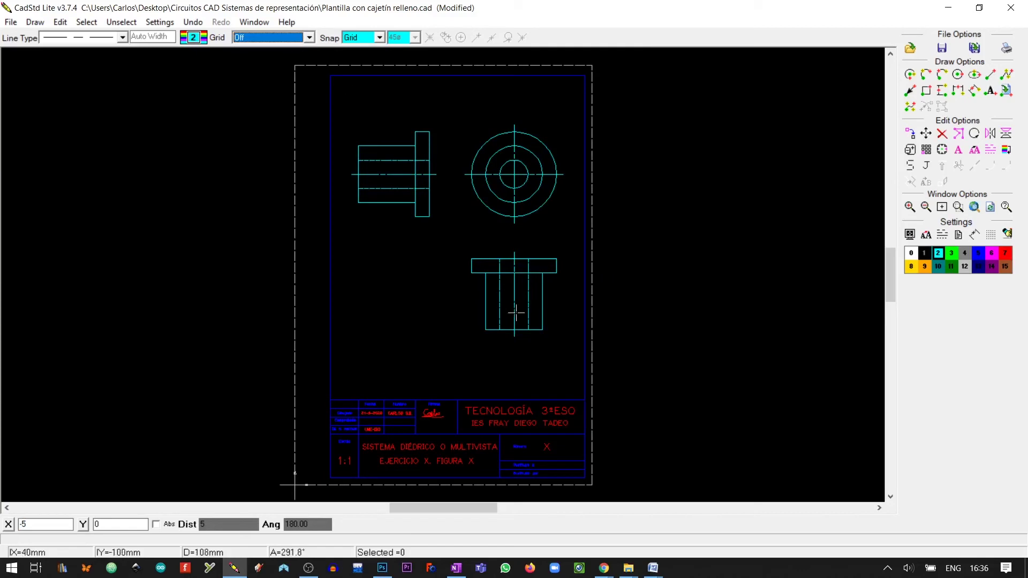
Add an ALZADO label above the circular view and move it to the red layer.
{"action": "left_click", "coordinate": [991, 90]}
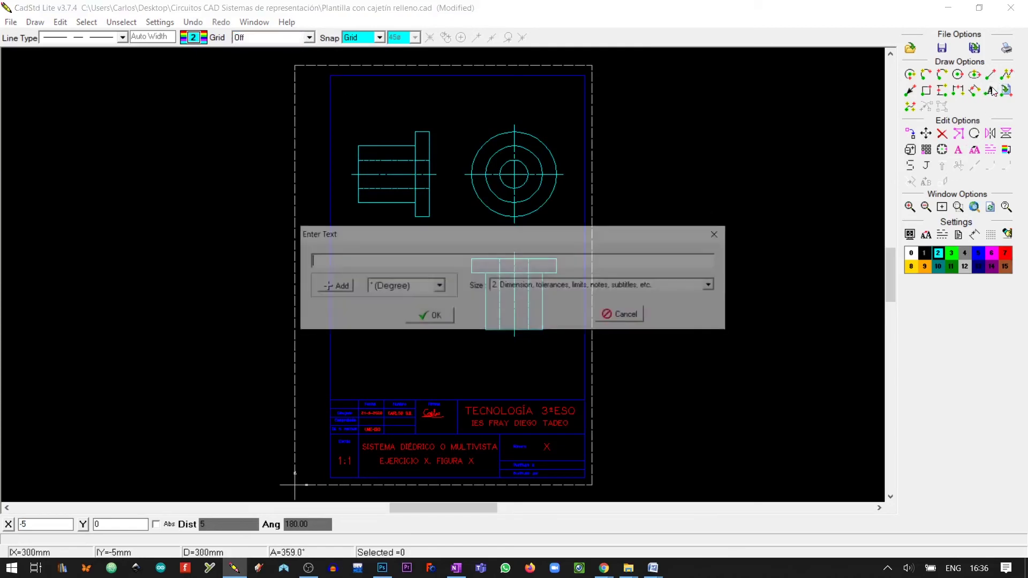
{"action": "type", "text": "ALZA"}
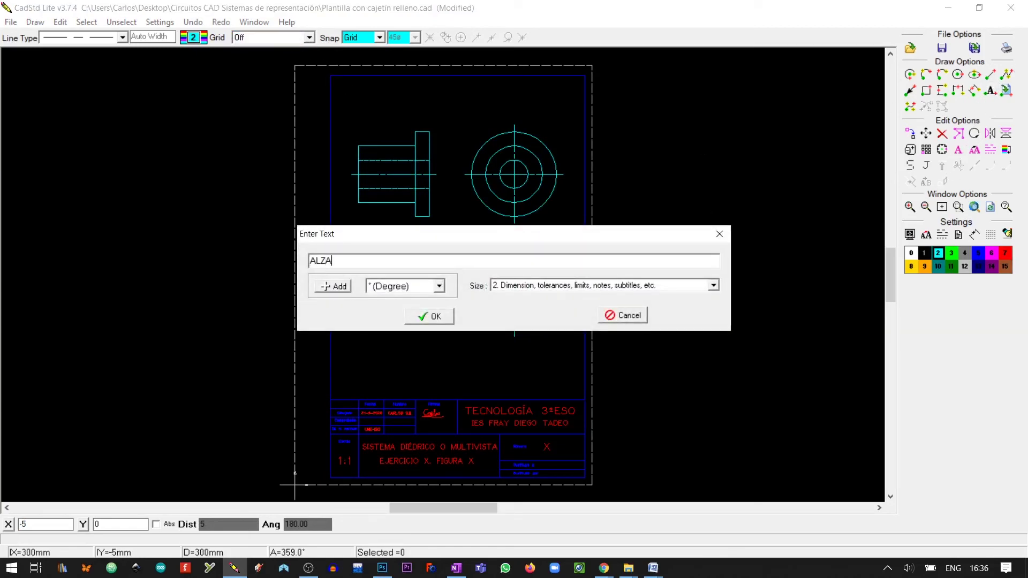
{"action": "type", "text": "DO"}
{"action": "left_click", "coordinate": [424, 316]}
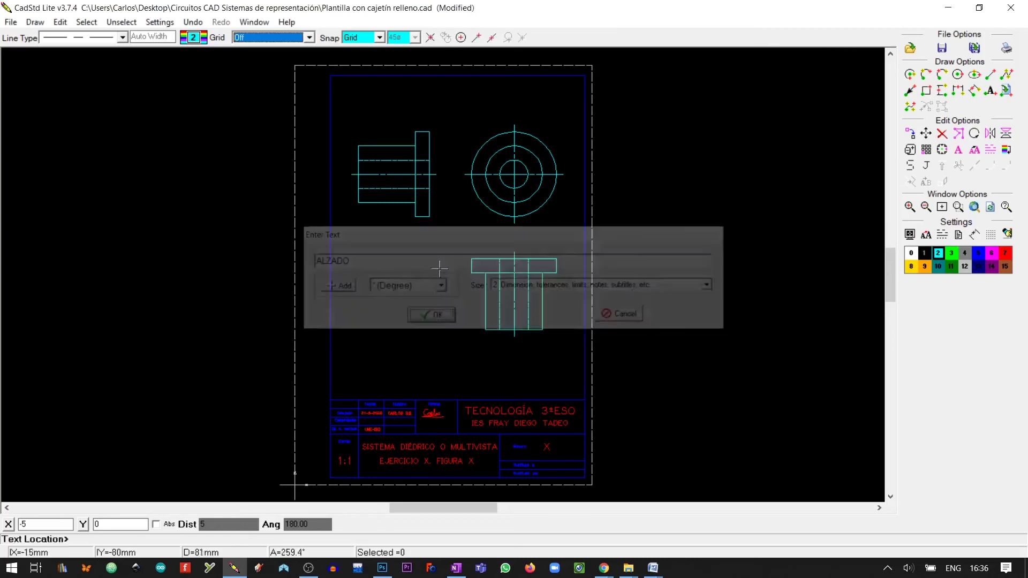
{"action": "left_click", "coordinate": [485, 110]}
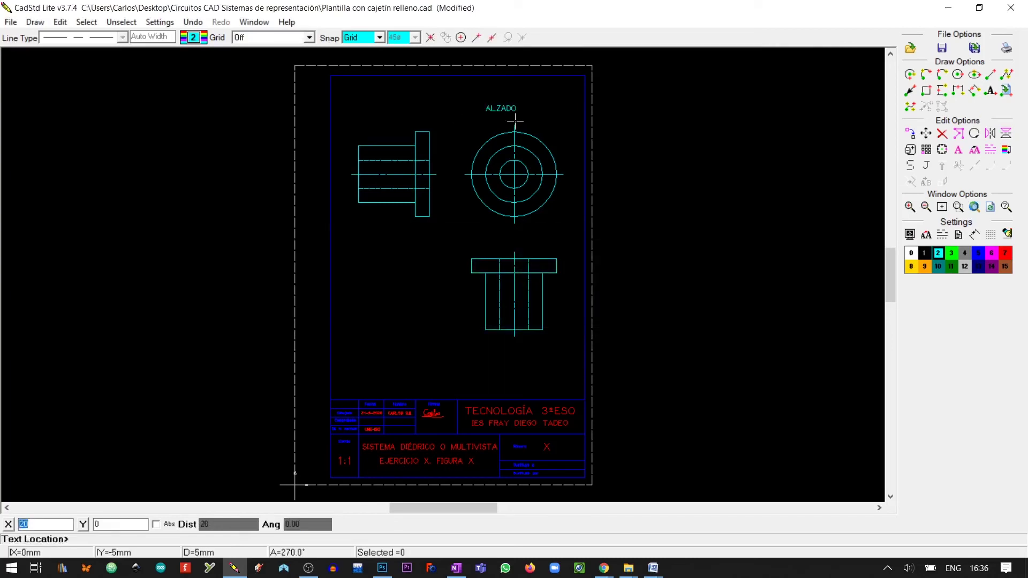
{"action": "left_click", "coordinate": [1007, 150]}
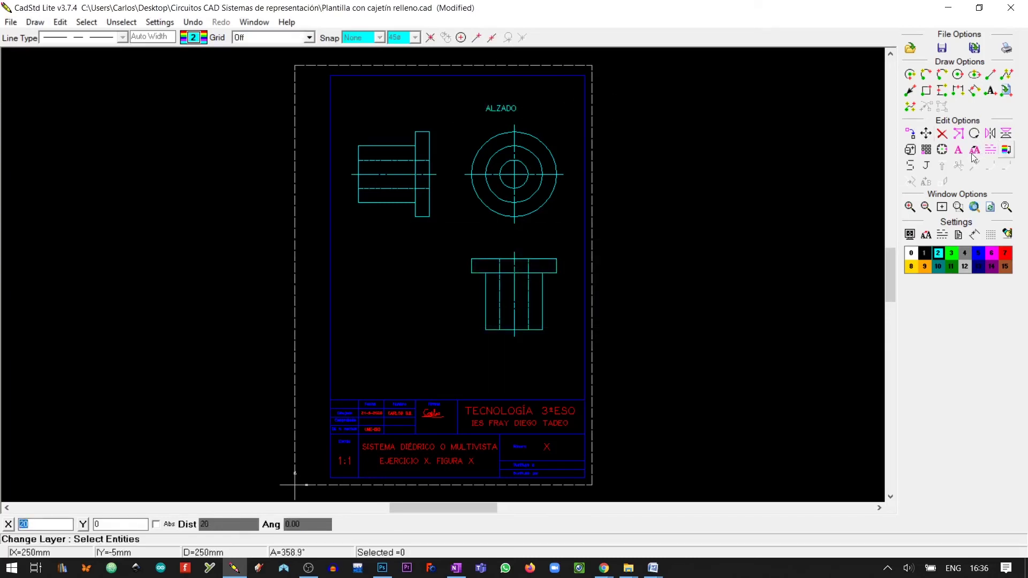
{"action": "right_click", "coordinate": [500, 108]}
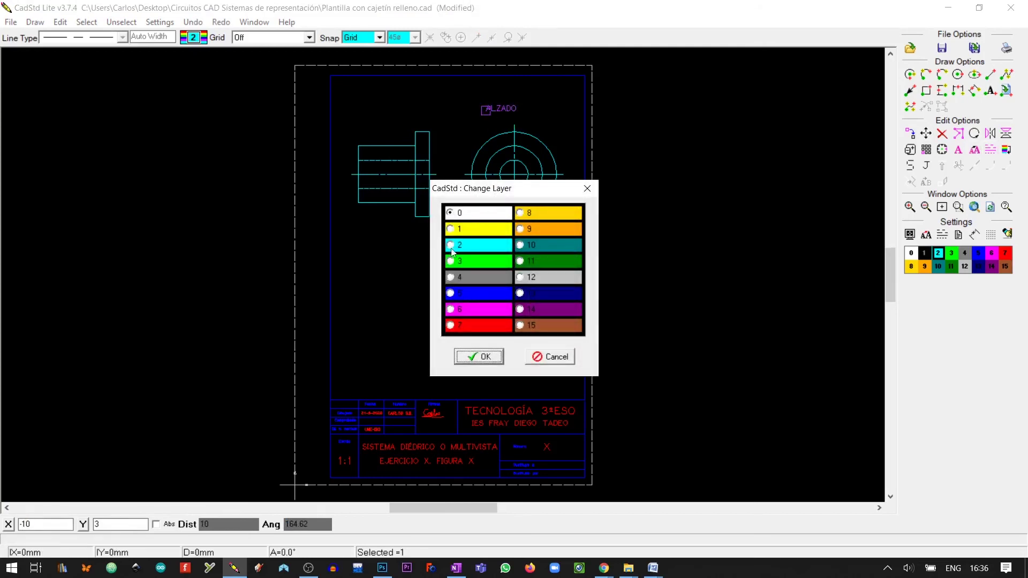
{"action": "left_click", "coordinate": [450, 325]}
{"action": "left_click", "coordinate": [479, 356]}
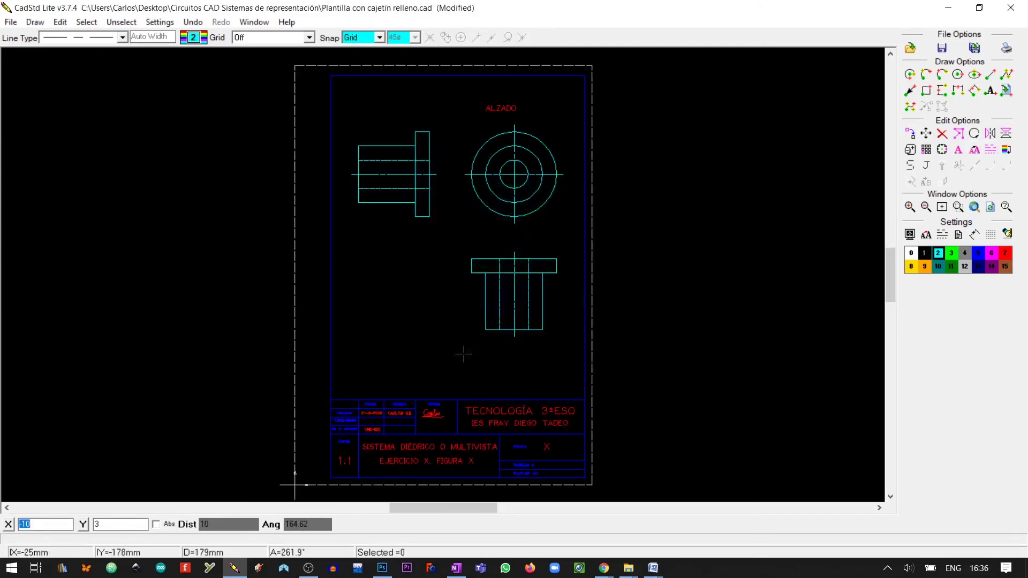
Add a PLANTA label below the lower view, make red the default layer, and move PLANTA onto it.
{"action": "left_click", "coordinate": [990, 90]}
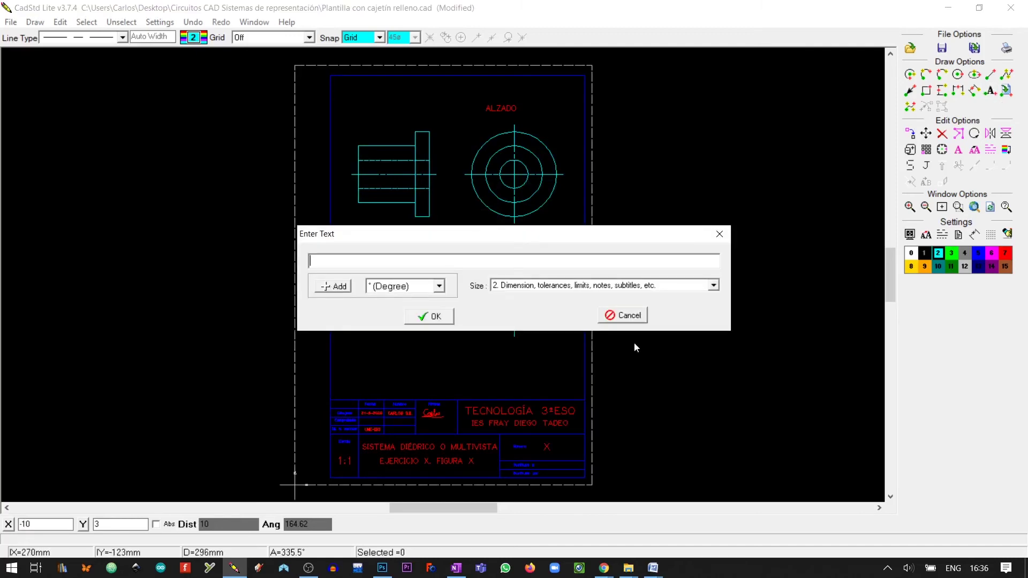
{"action": "type", "text": "PLANTA"}
{"action": "left_click", "coordinate": [426, 317]}
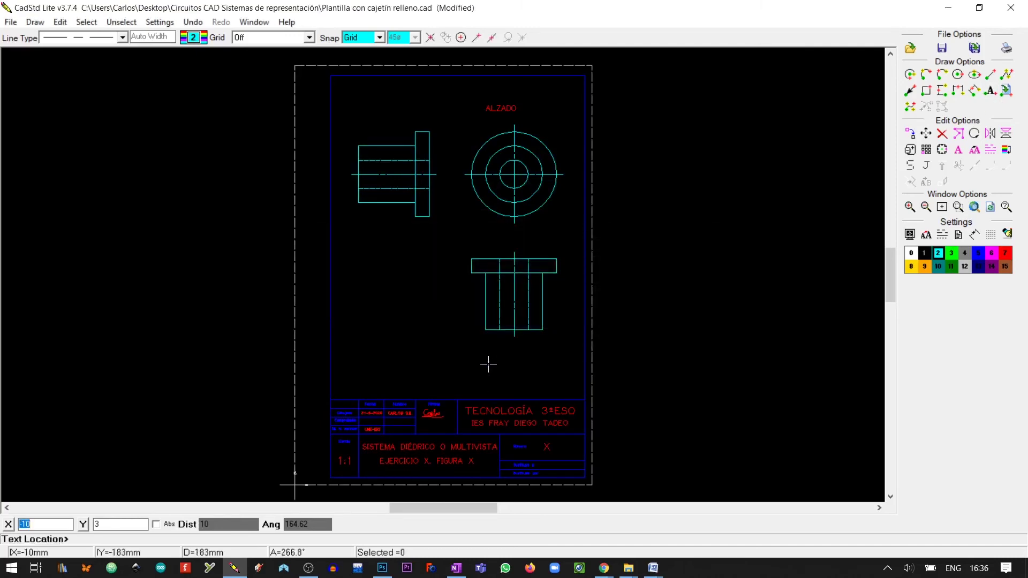
{"action": "left_click", "coordinate": [486, 366]}
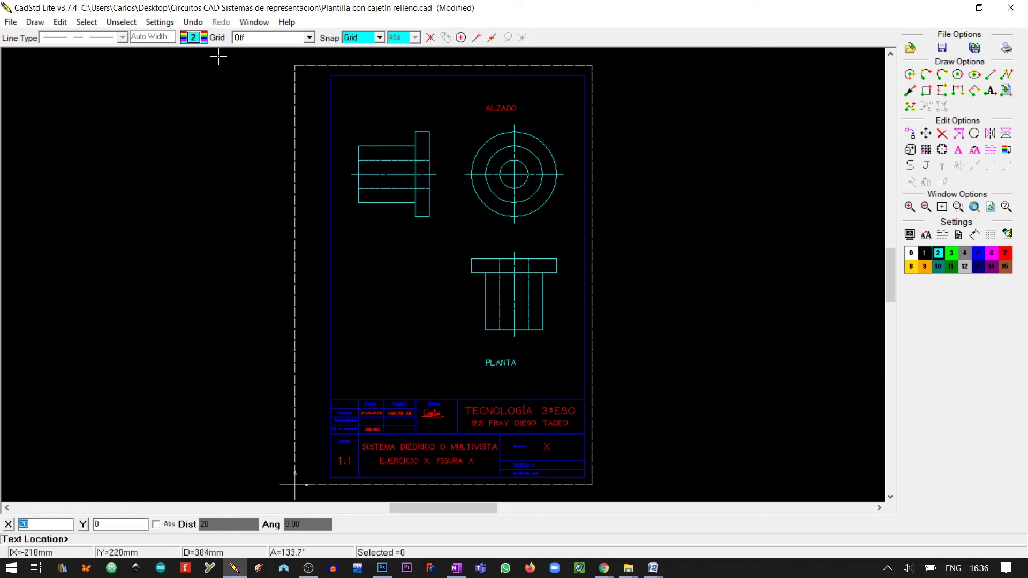
{"action": "left_click", "coordinate": [198, 38]}
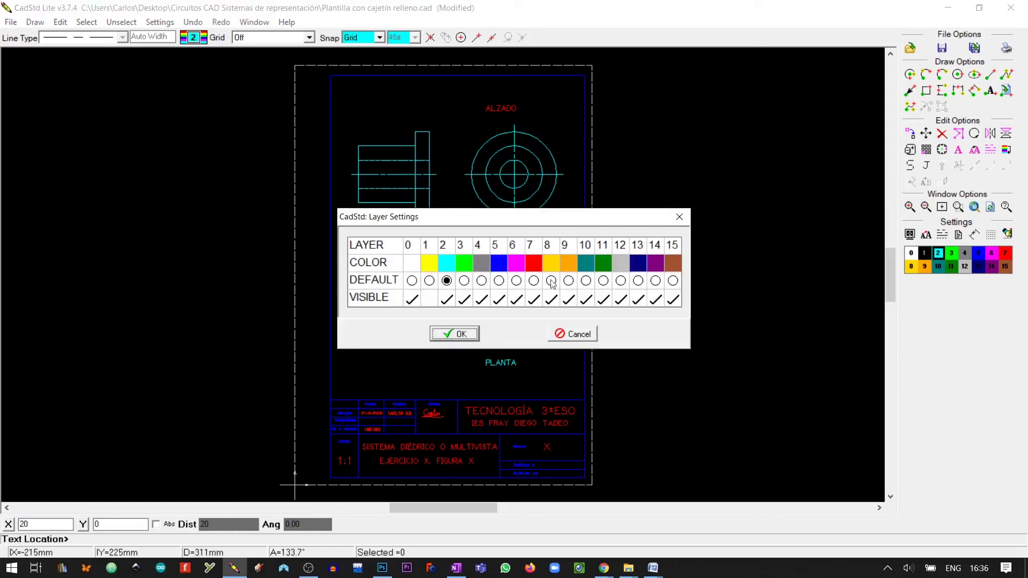
{"action": "left_click", "coordinate": [534, 280]}
{"action": "left_click", "coordinate": [455, 333]}
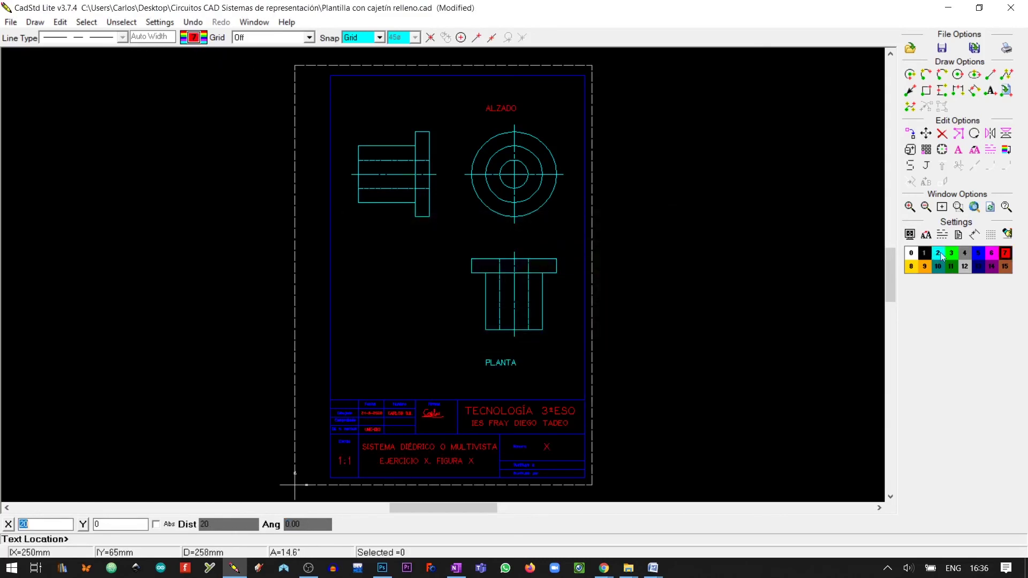
{"action": "left_click", "coordinate": [1006, 149]}
{"action": "left_click", "coordinate": [500, 362]}
{"action": "right_click", "coordinate": [505, 357]}
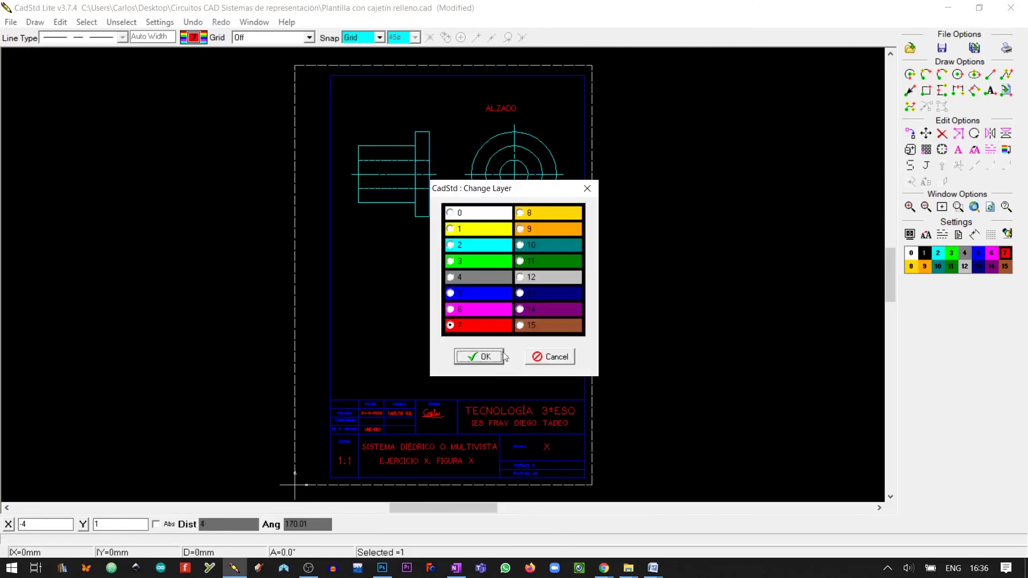
{"action": "left_click", "coordinate": [468, 355]}
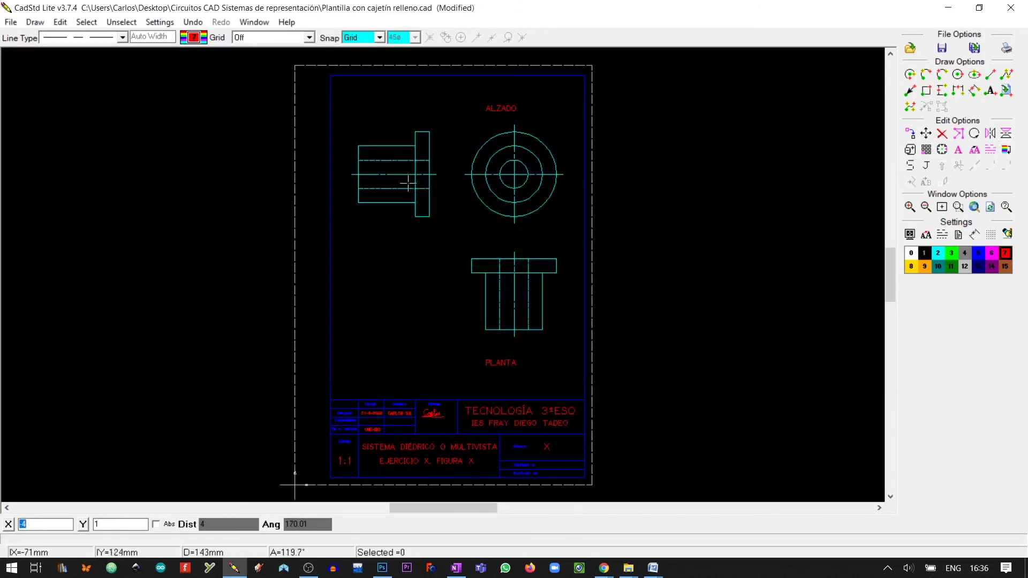
Place a horizontal PERFIL DERECHO label above the left-hand view.
{"action": "left_click", "coordinate": [991, 91]}
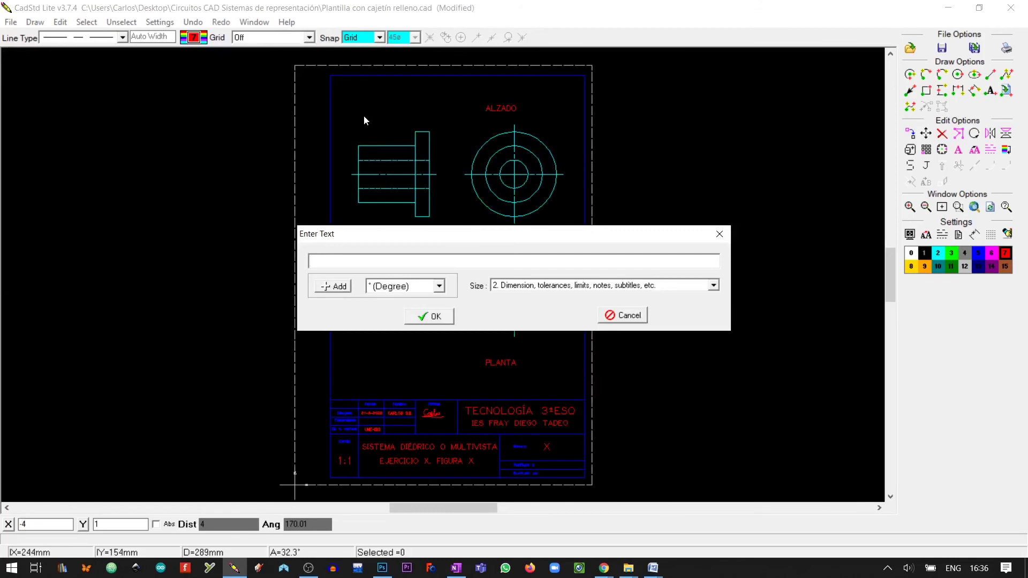
{"action": "type", "text": "PERFIL DERECHO"}
{"action": "left_click", "coordinate": [429, 316]}
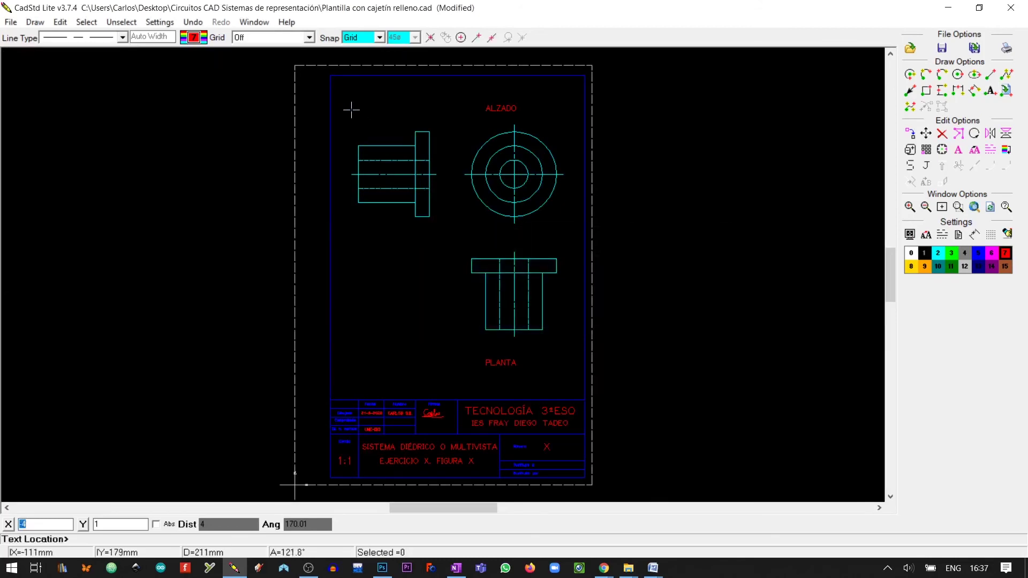
{"action": "left_click", "coordinate": [358, 109]}
{"action": "left_click", "coordinate": [423, 110]}
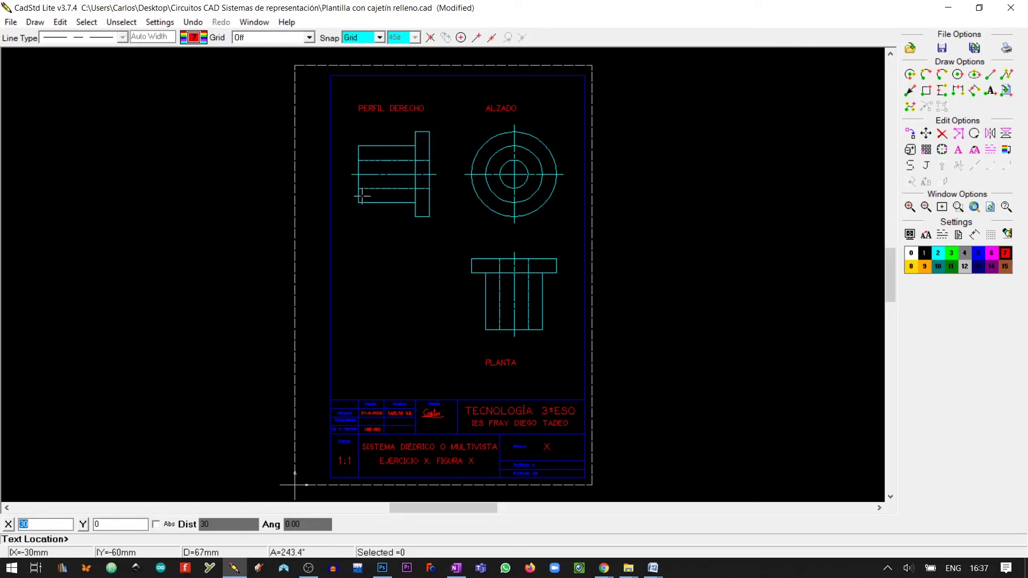
{"action": "left_click", "coordinate": [958, 149]}
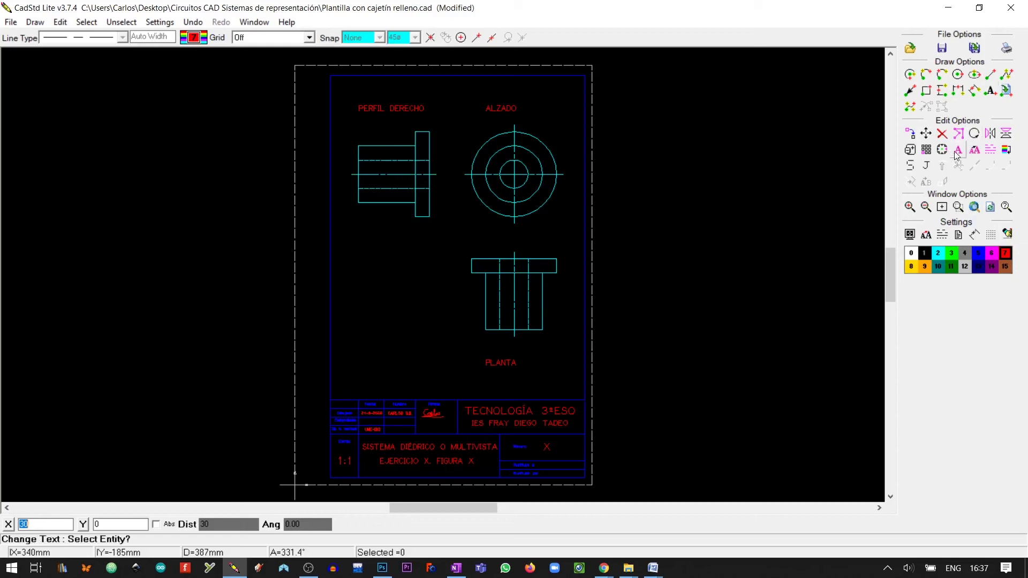
Replace the title block's X placeholders to read EJERCICIO 5, FIGURA 2, number 2.
{"action": "left_click", "coordinate": [427, 463]}
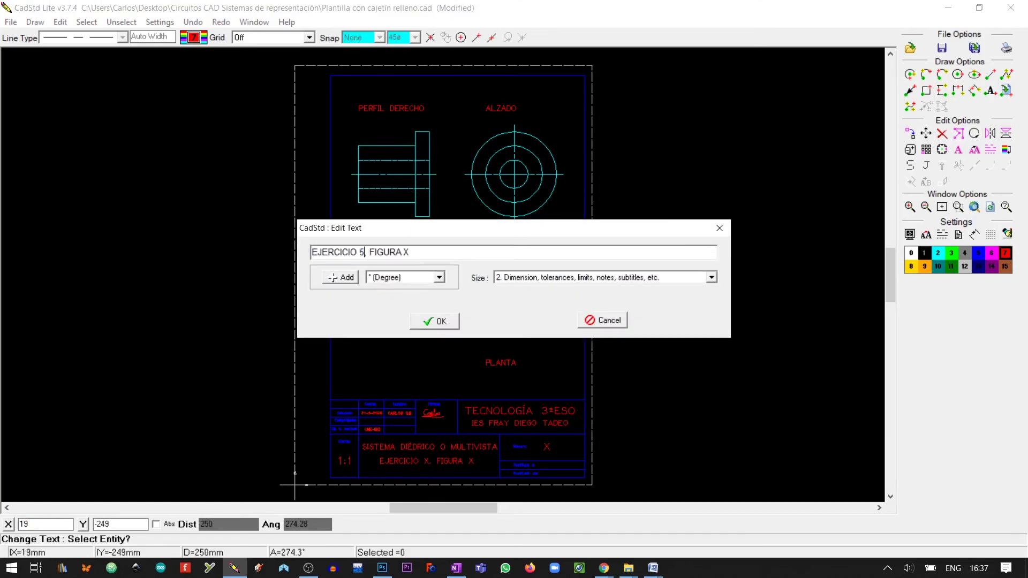
{"action": "double_click", "coordinate": [406, 252]}
{"action": "type", "text": "5"}
{"action": "left_click", "coordinate": [429, 320]}
{"action": "left_click", "coordinate": [547, 448]}
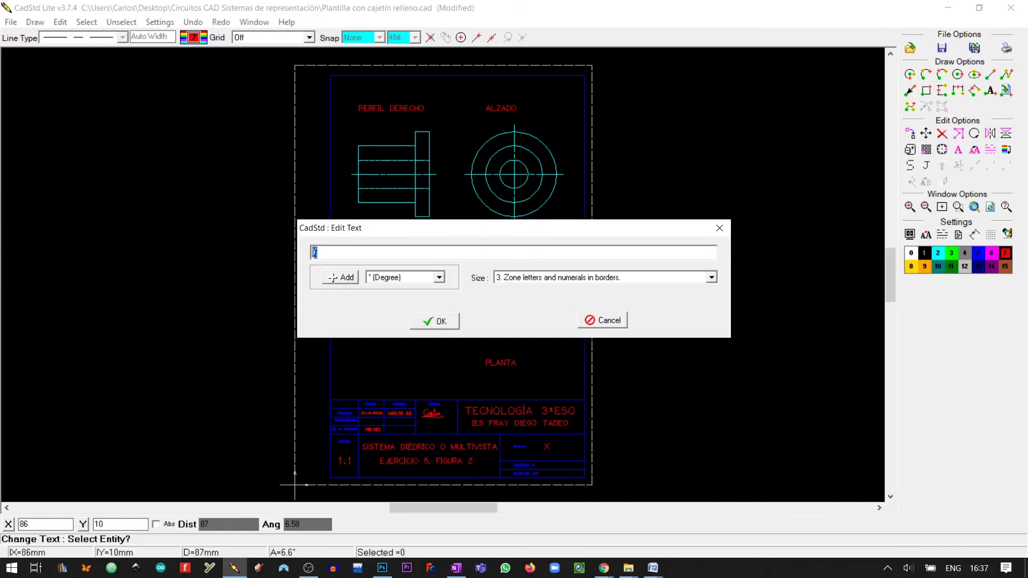
{"action": "type", "text": "2"}
{"action": "left_click", "coordinate": [452, 323]}
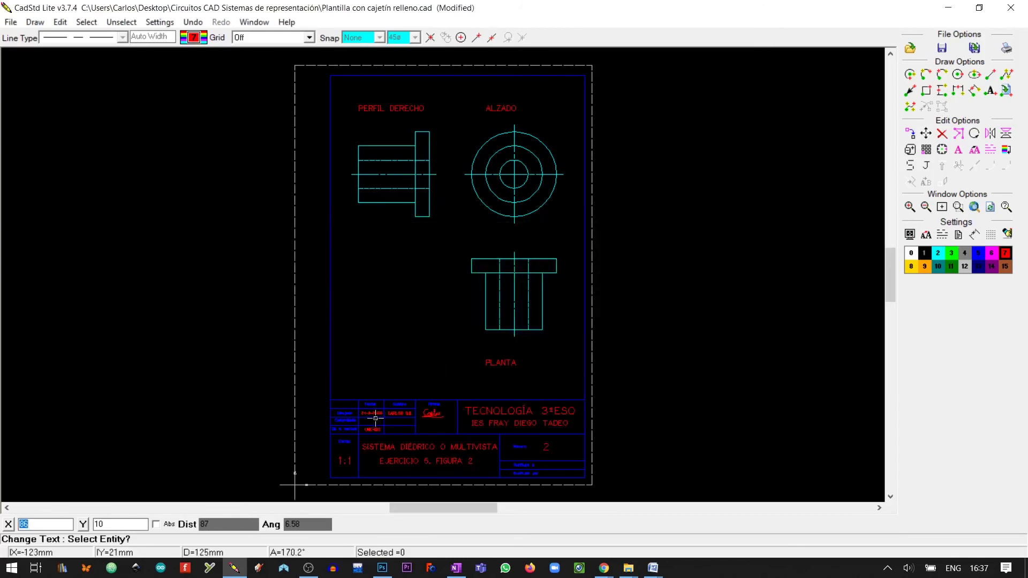
{"action": "scroll", "coordinate": [375, 418], "scroll_direction": "up", "scroll_amount": 1}
{"action": "scroll", "coordinate": [504, 243], "scroll_direction": "up", "scroll_amount": 1}
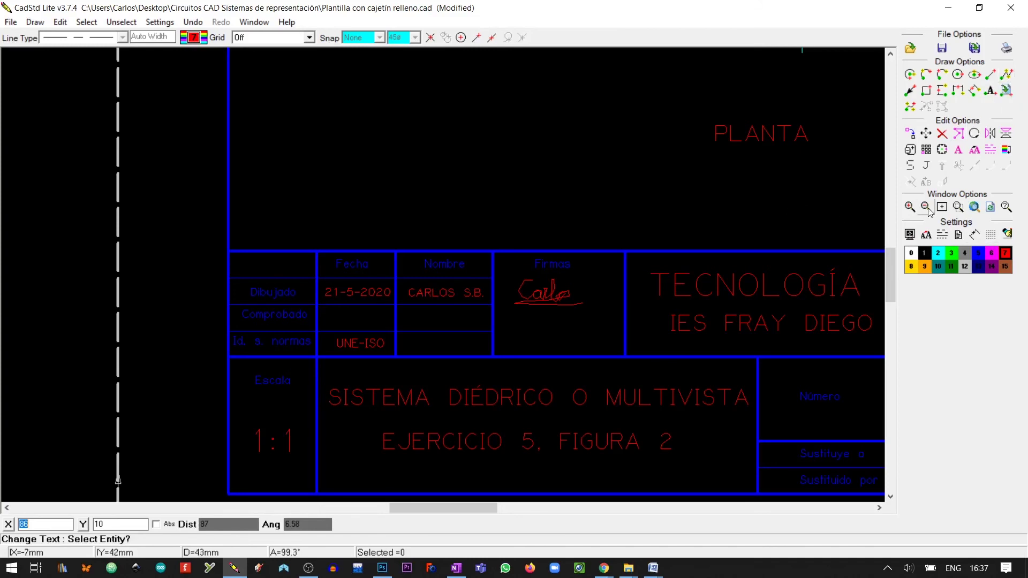
{"action": "left_click", "coordinate": [974, 207]}
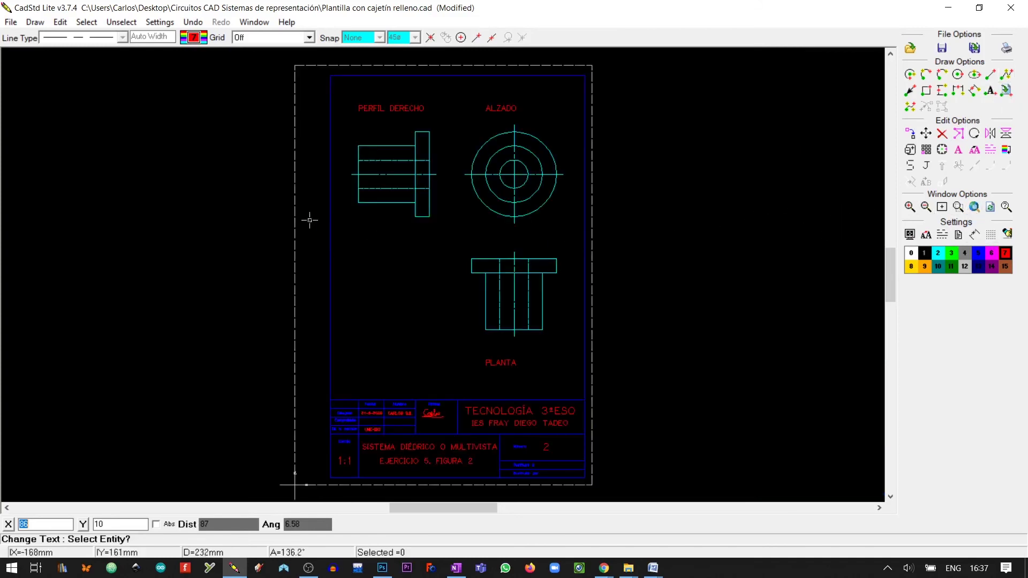
{"action": "left_click", "coordinate": [11, 22]}
Save the drawing as a new Multivista file numbered 2.
{"action": "left_click", "coordinate": [34, 103]}
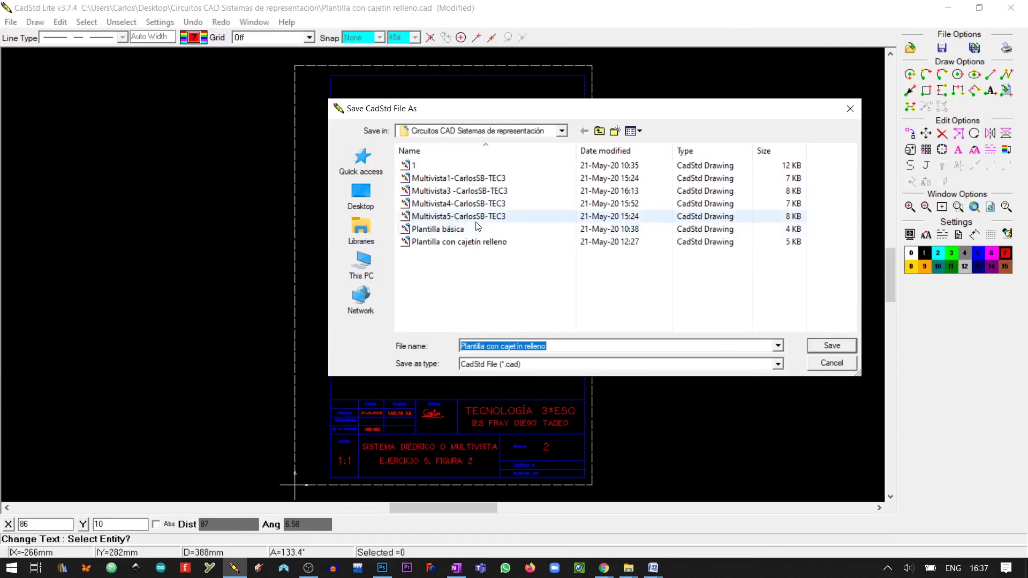
{"action": "left_click", "coordinate": [476, 216]}
{"action": "left_click", "coordinate": [489, 346]}
{"action": "left_click_drag", "start_coordinate": [490, 346], "coordinate": [494, 346]}
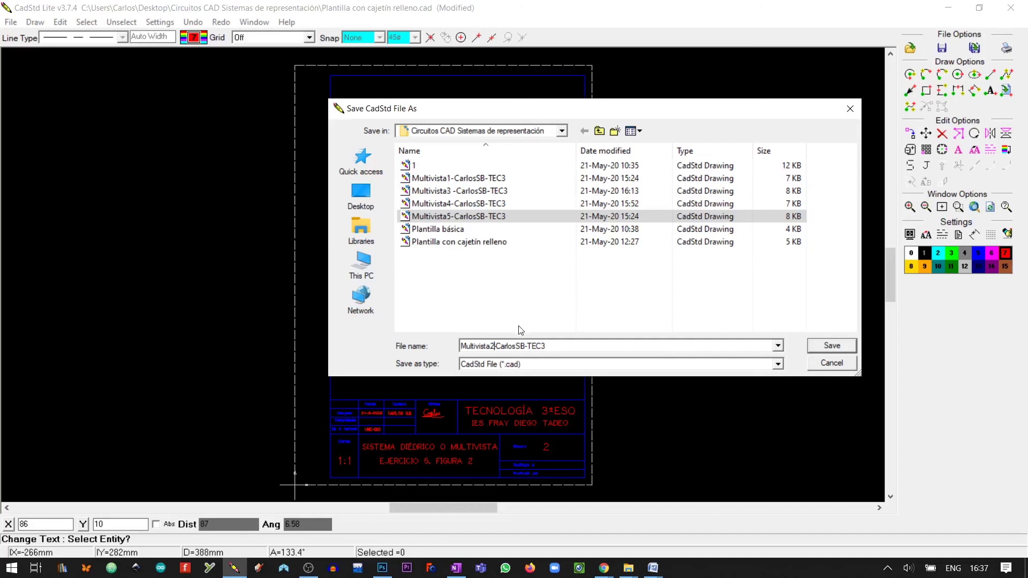
{"action": "left_click_drag", "start_coordinate": [525, 346], "coordinate": [501, 346]}
{"action": "left_click_drag", "start_coordinate": [529, 345], "coordinate": [548, 346]}
{"action": "left_click", "coordinate": [838, 345]}
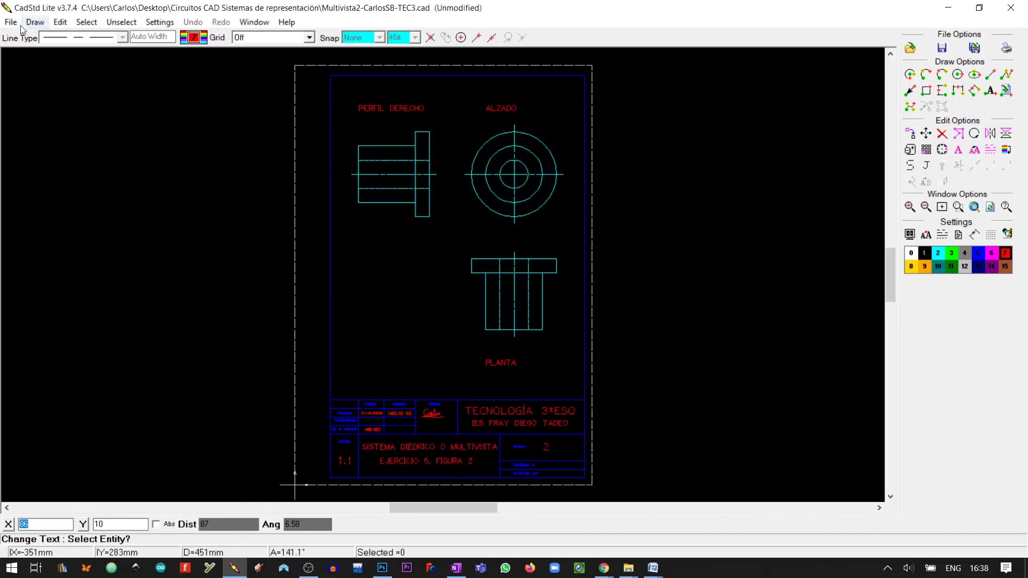
{"action": "left_click", "coordinate": [12, 22]}
Export the drawing as an SVG file.
{"action": "left_click", "coordinate": [41, 125]}
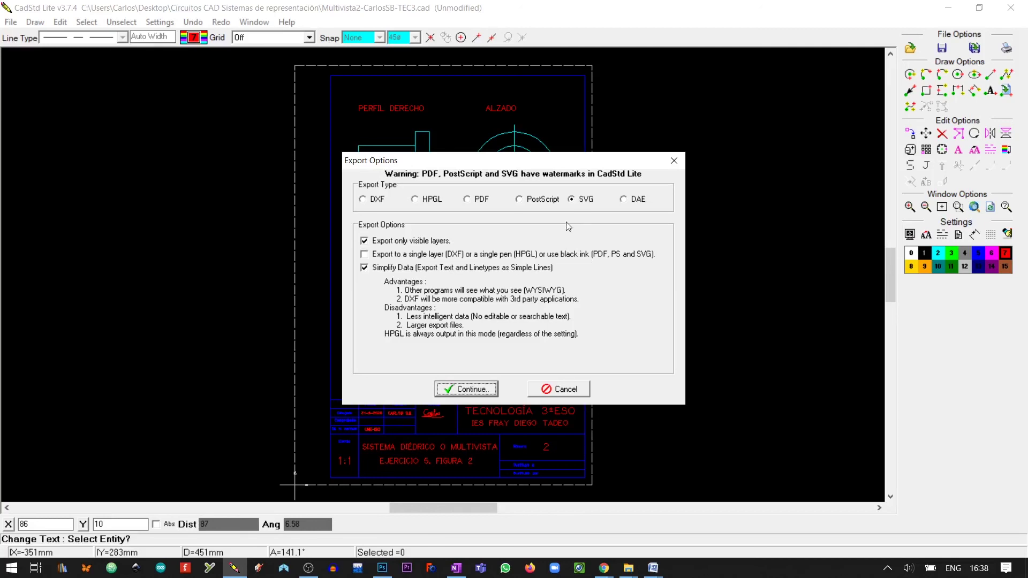
{"action": "left_click", "coordinate": [492, 394]}
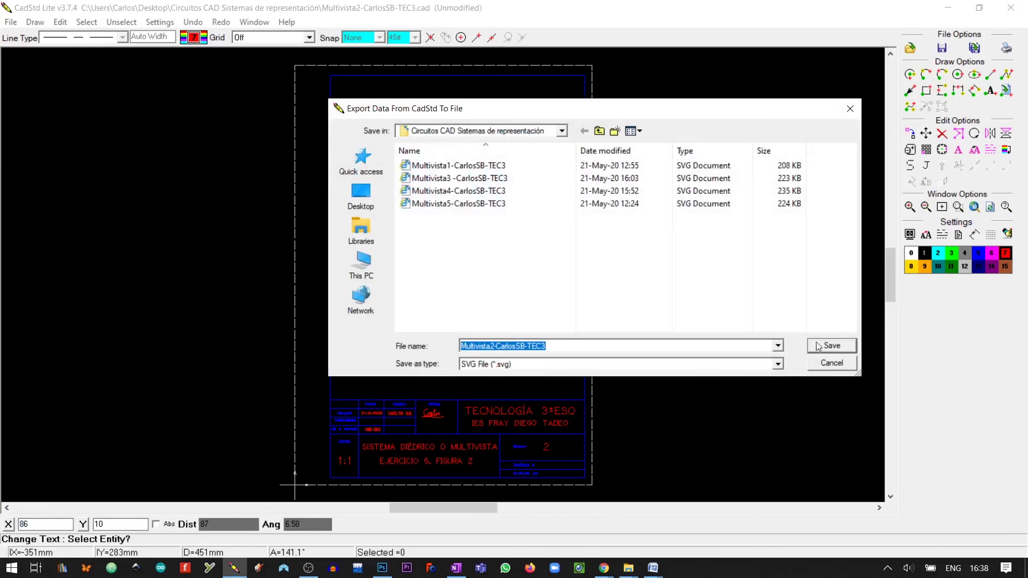
{"action": "left_click", "coordinate": [831, 346]}
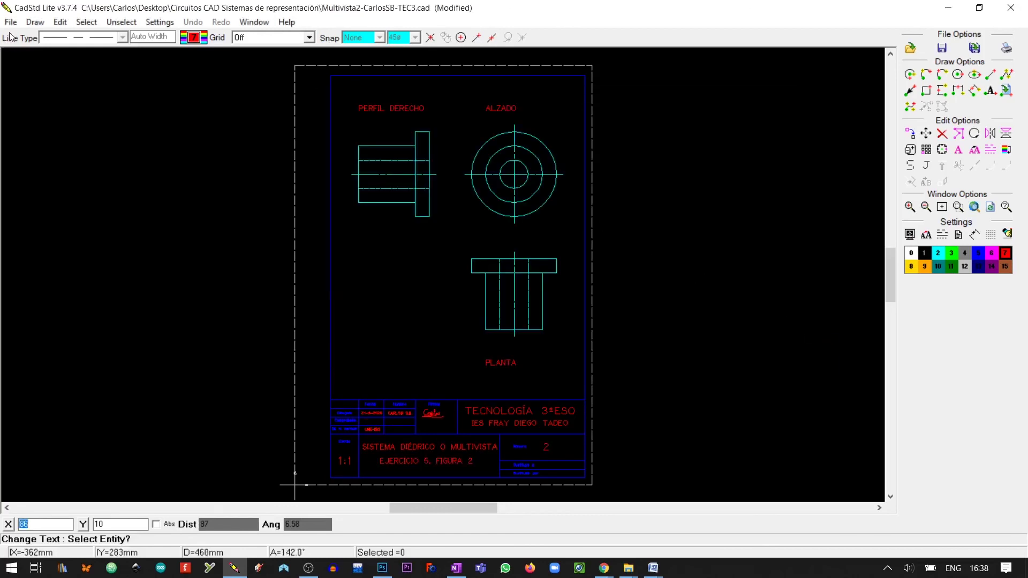
Export the drawing as a colour PDF and fit its page in the viewer.
{"action": "left_click", "coordinate": [11, 22]}
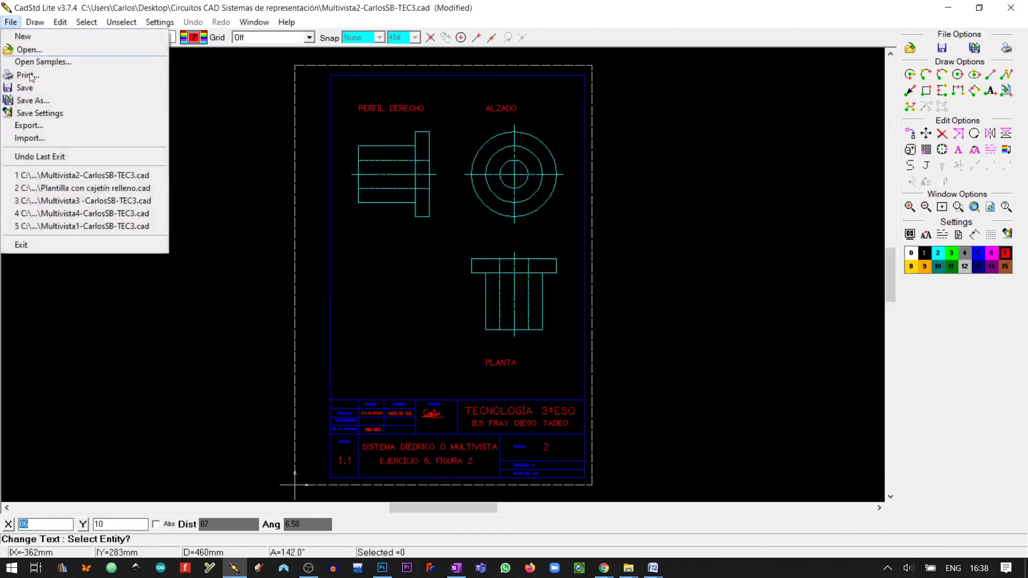
{"action": "left_click", "coordinate": [41, 123]}
{"action": "left_click", "coordinate": [468, 200]}
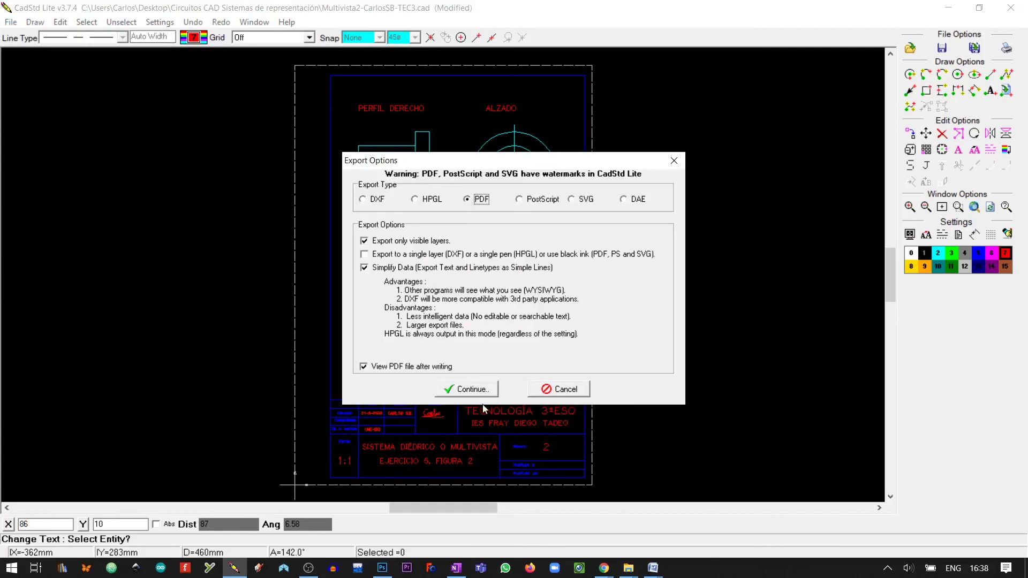
{"action": "left_click", "coordinate": [466, 389]}
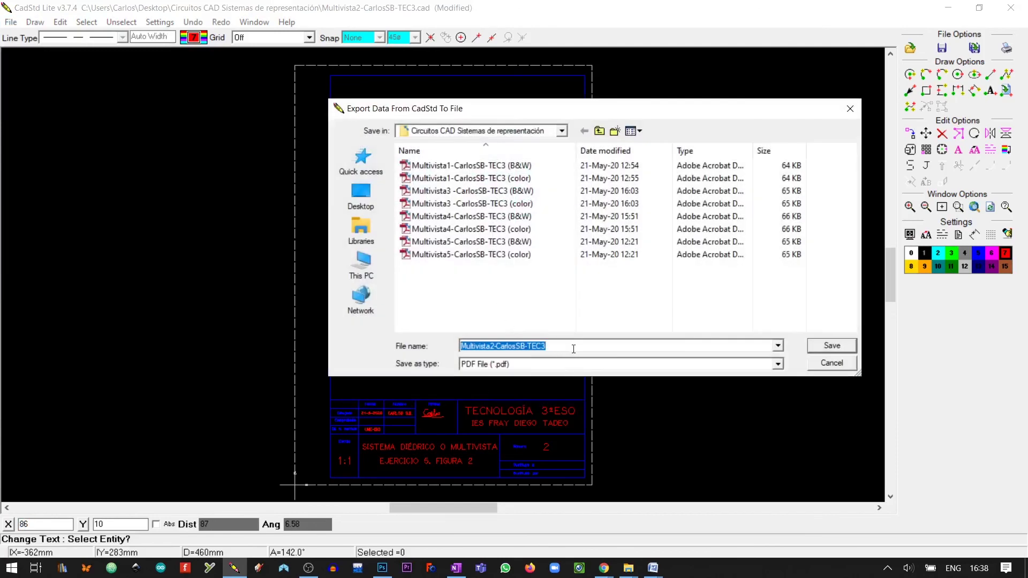
{"action": "left_click", "coordinate": [574, 346]}
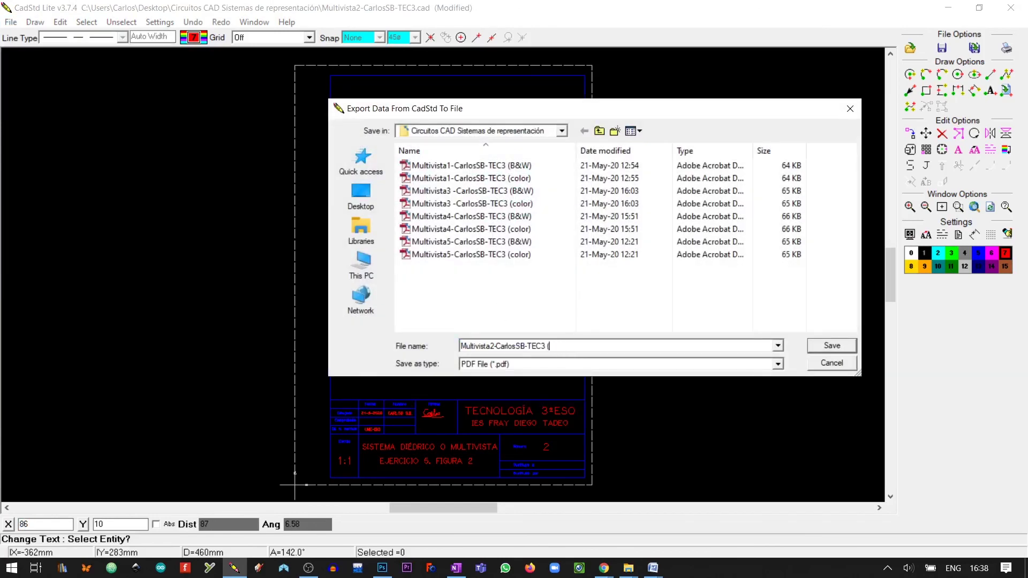
{"action": "key", "text": "Return"}
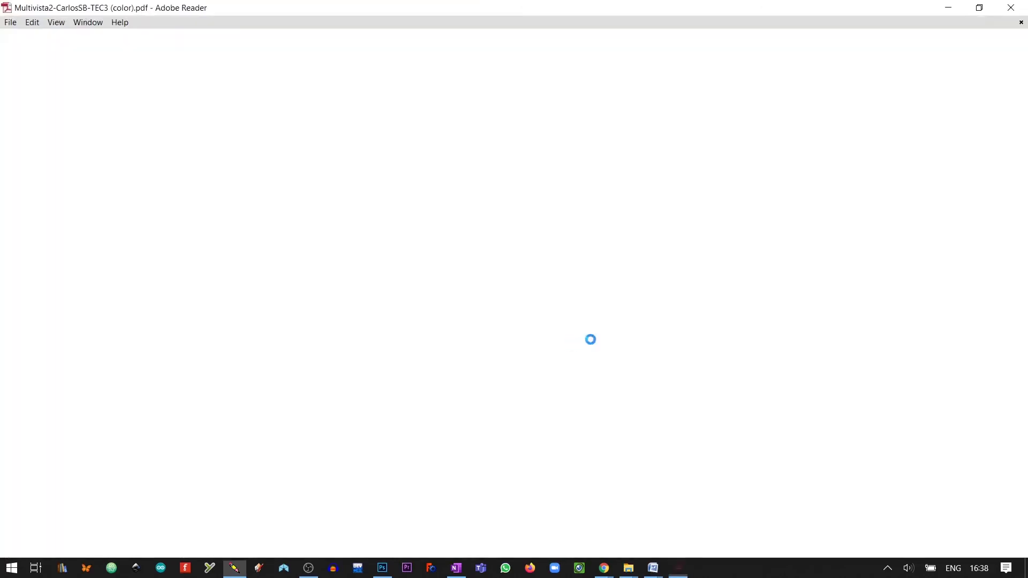
{"action": "left_click", "coordinate": [470, 39]}
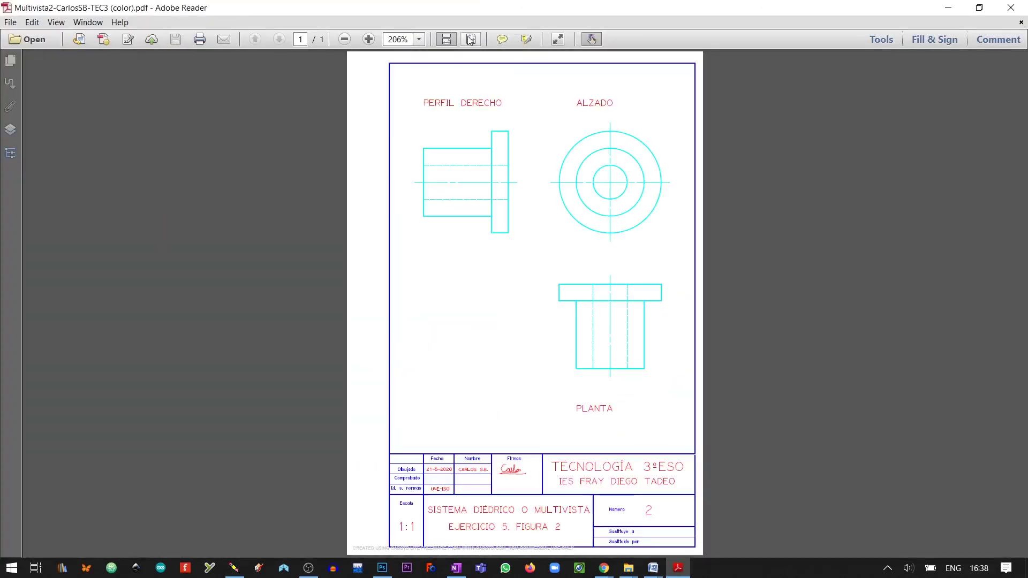
Close the colour PDF and export a black-ink PDF with '(B&W)' appended to the file name.
{"action": "key", "text": "alt+F4"}
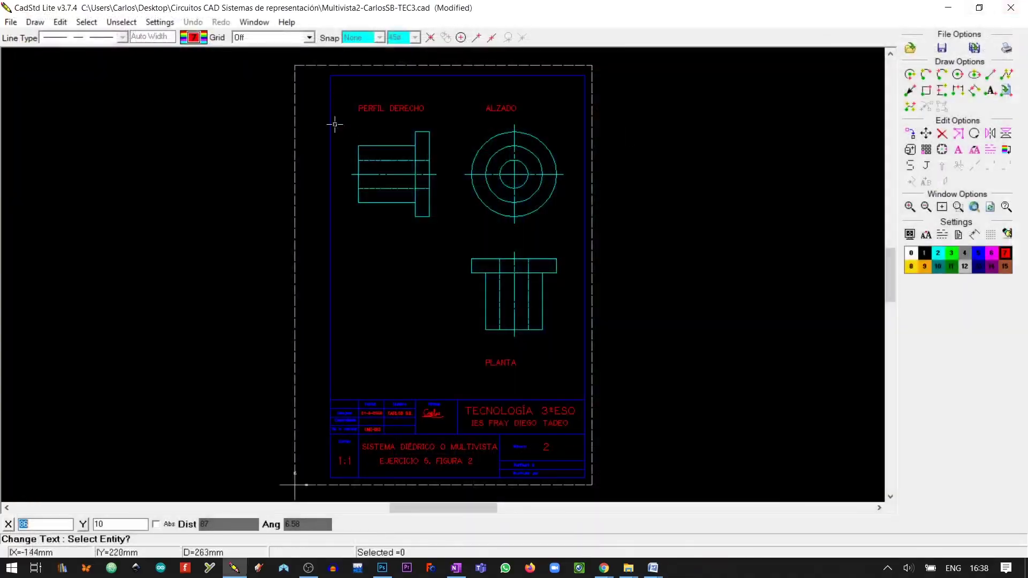
{"action": "left_click", "coordinate": [11, 22]}
{"action": "left_click", "coordinate": [43, 124]}
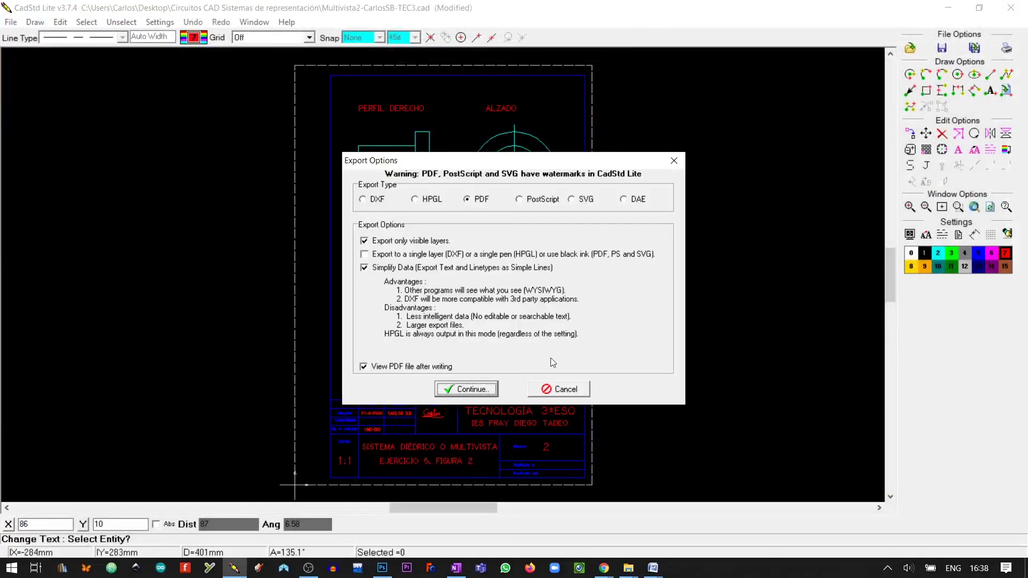
{"action": "left_click", "coordinate": [377, 260]}
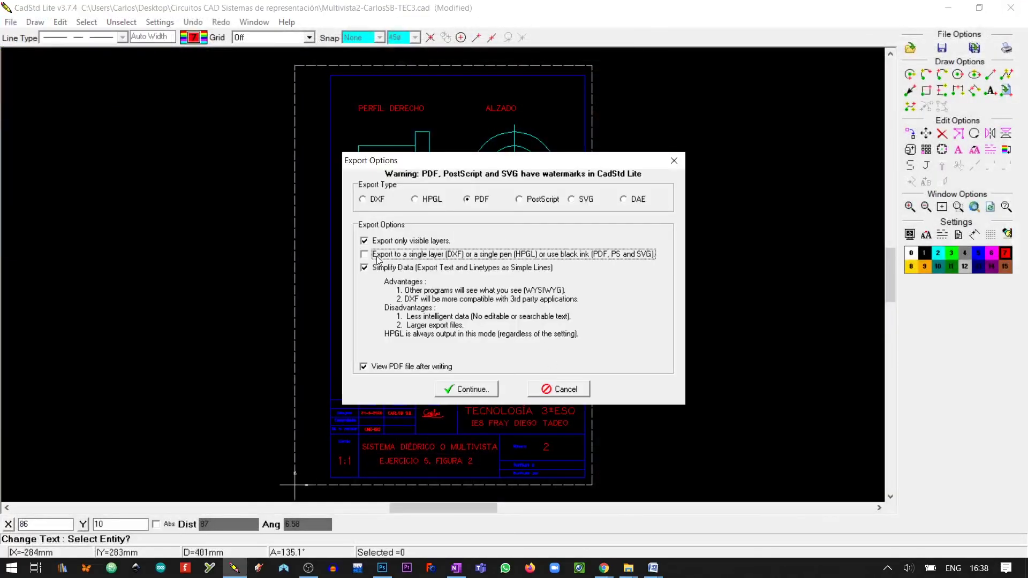
{"action": "left_click", "coordinate": [493, 388]}
{"action": "left_click", "coordinate": [559, 348]}
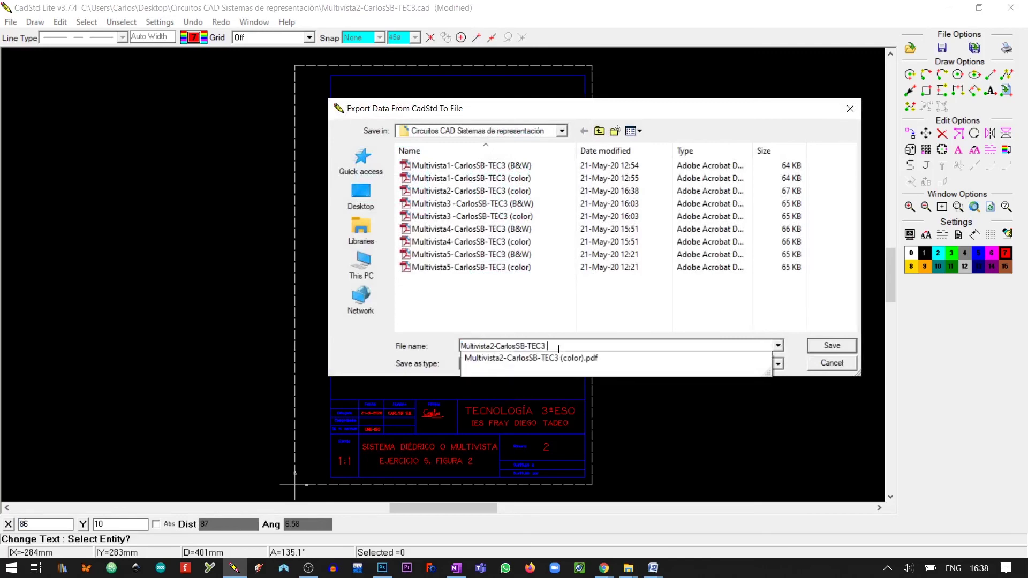
{"action": "type", "text": "B&W)"}
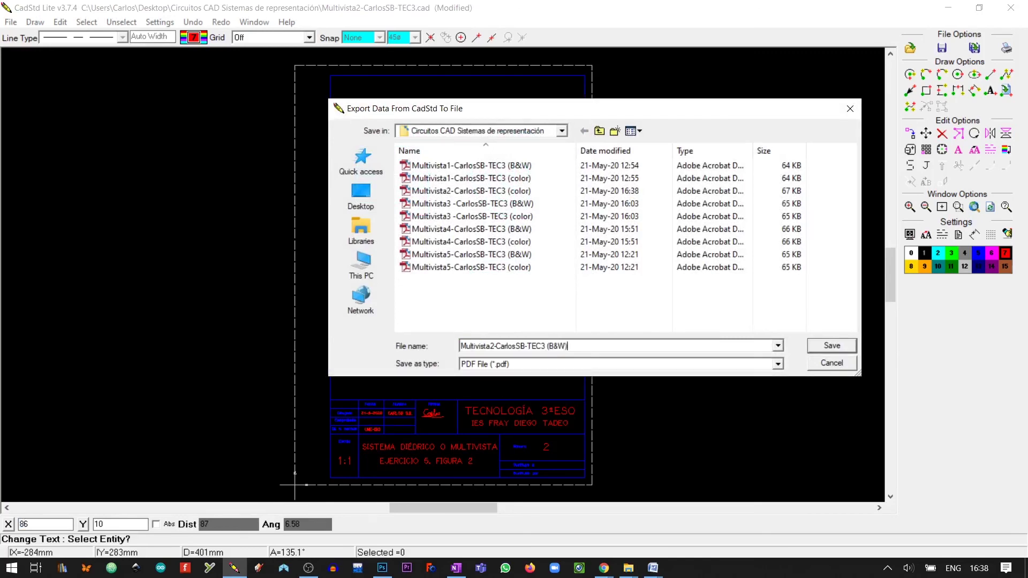
{"action": "left_click", "coordinate": [829, 348]}
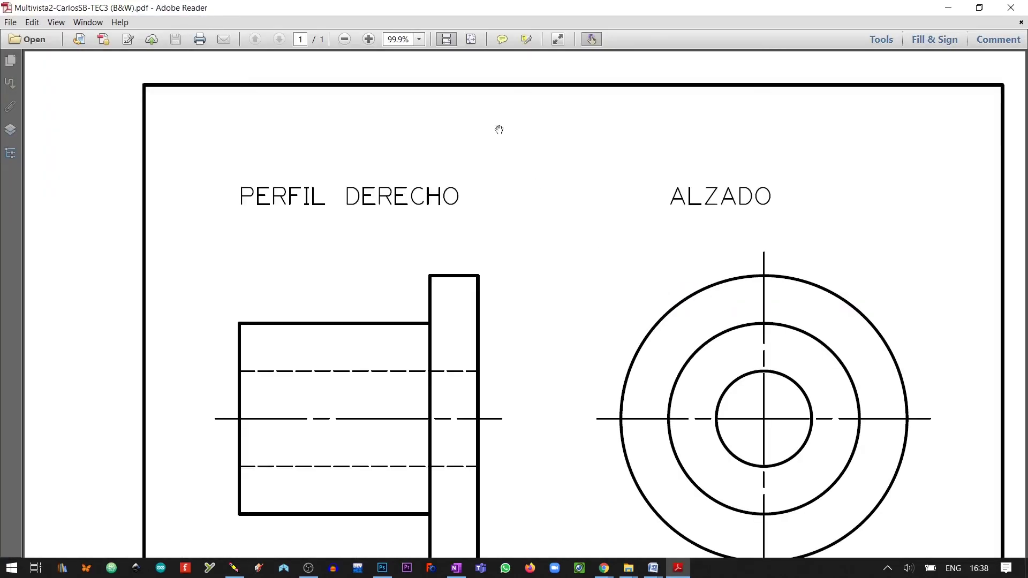
Fit the whole black-and-white PDF page in Adobe Reader, inspect it, then close Reader.
{"action": "left_click", "coordinate": [470, 40]}
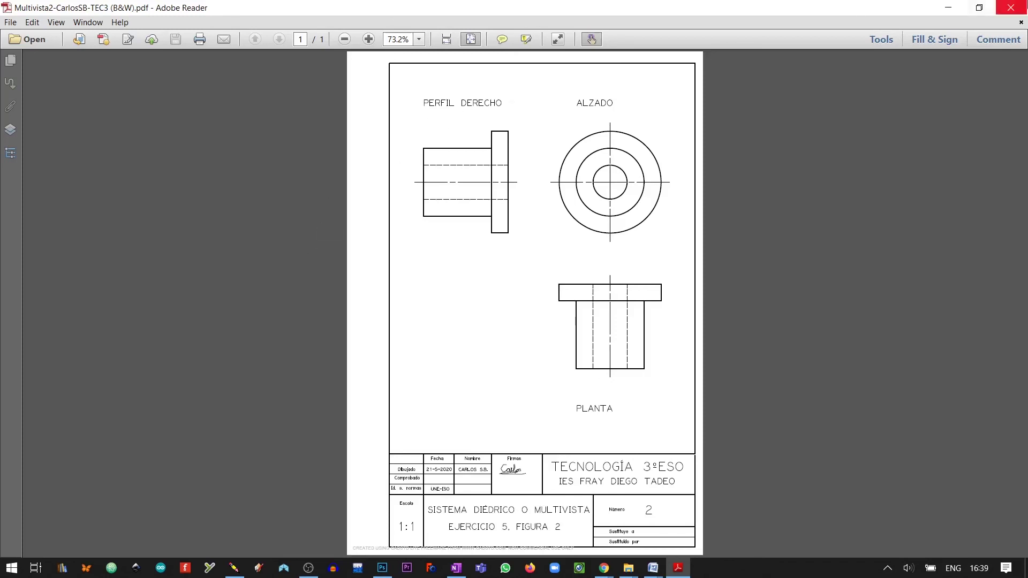
{"action": "left_click", "coordinate": [1011, 8]}
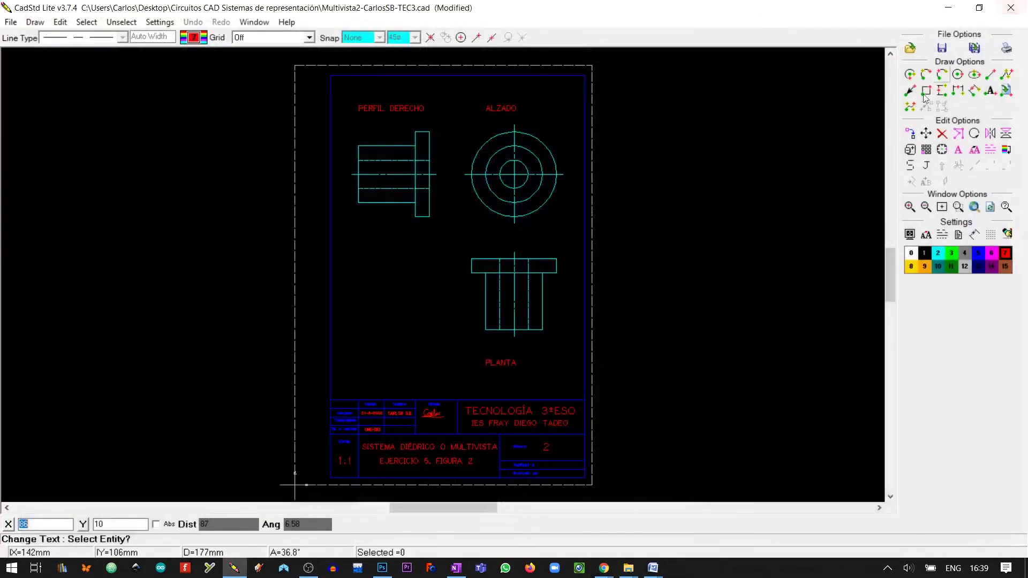